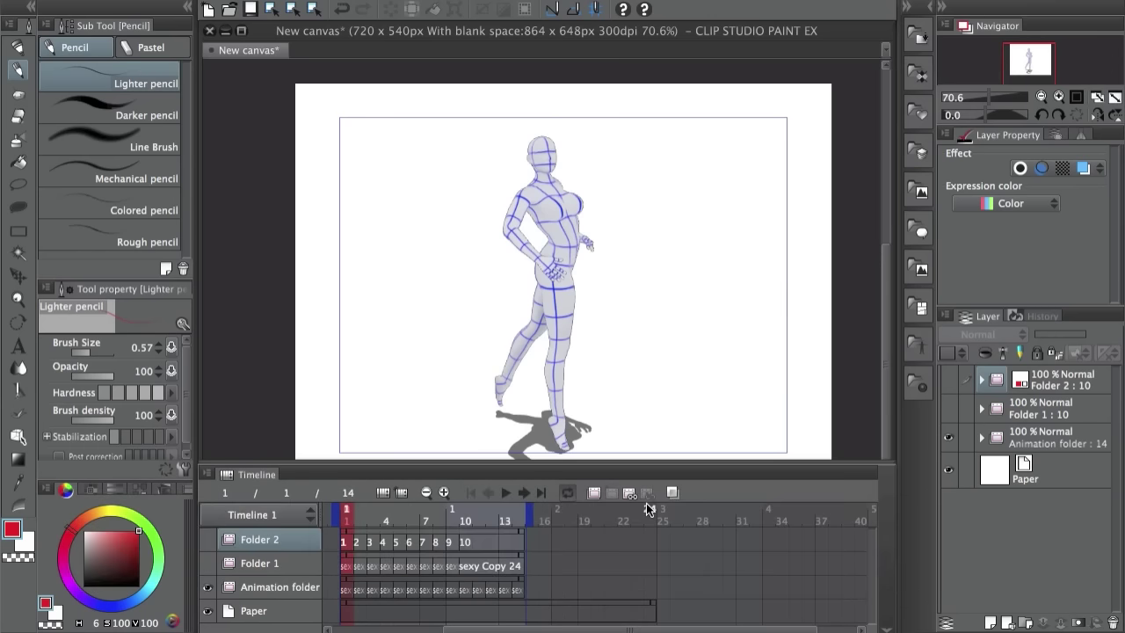
Stop playback, hide the full-body Animation folder, show Folder 1, and replay the close-up figure.
{"action": "left_click", "coordinate": [508, 497]}
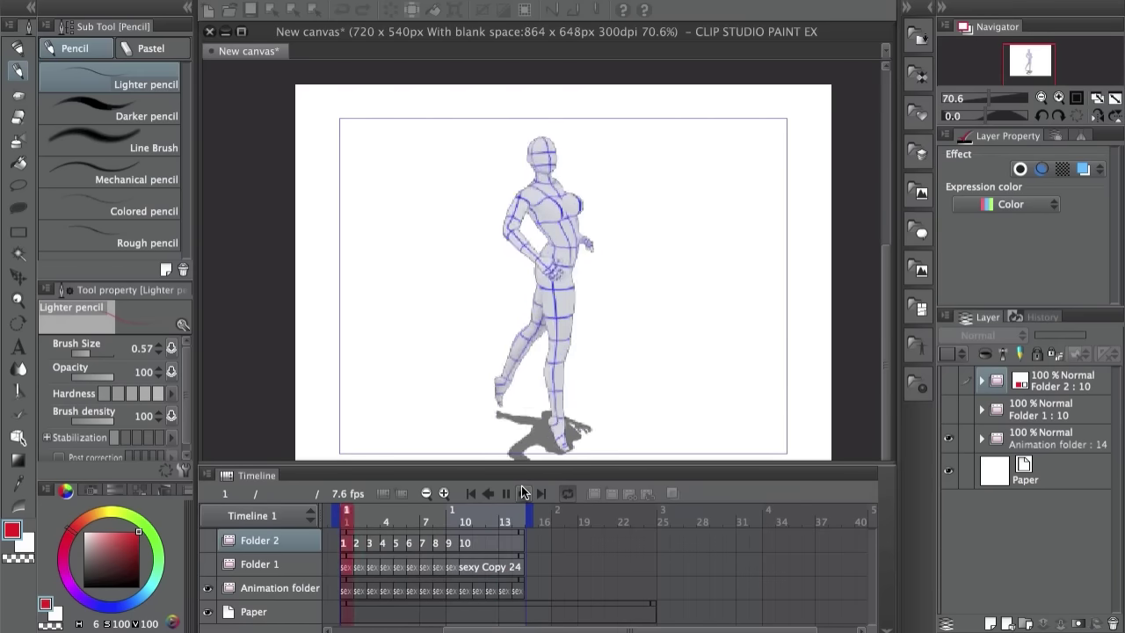
{"action": "key", "text": "space"}
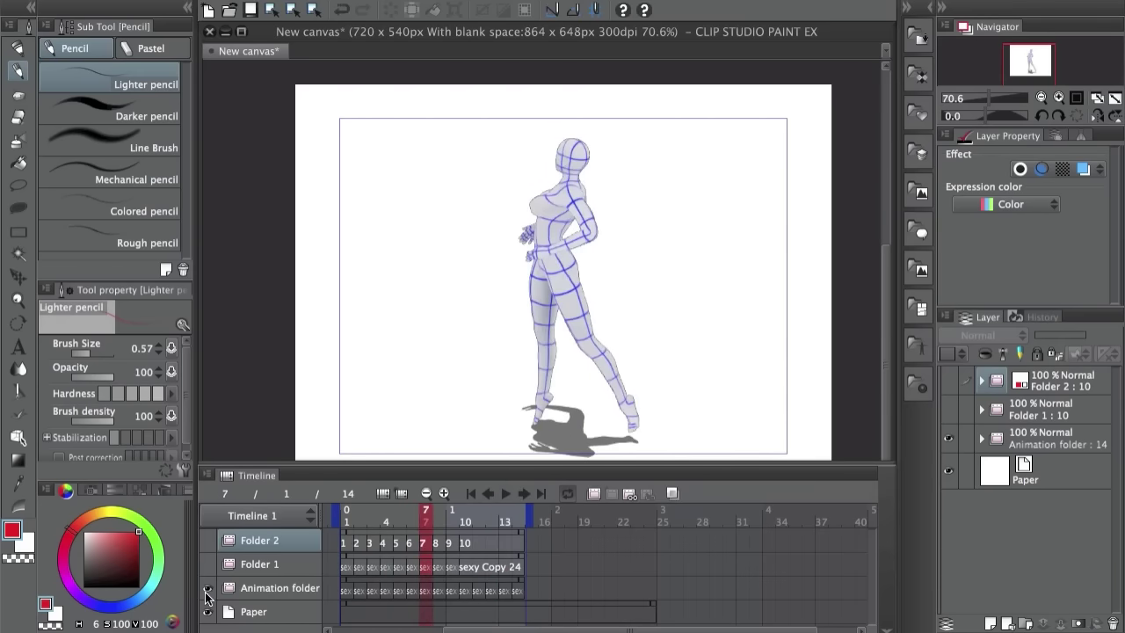
{"action": "left_click", "coordinate": [208, 588]}
{"action": "left_click", "coordinate": [208, 564]}
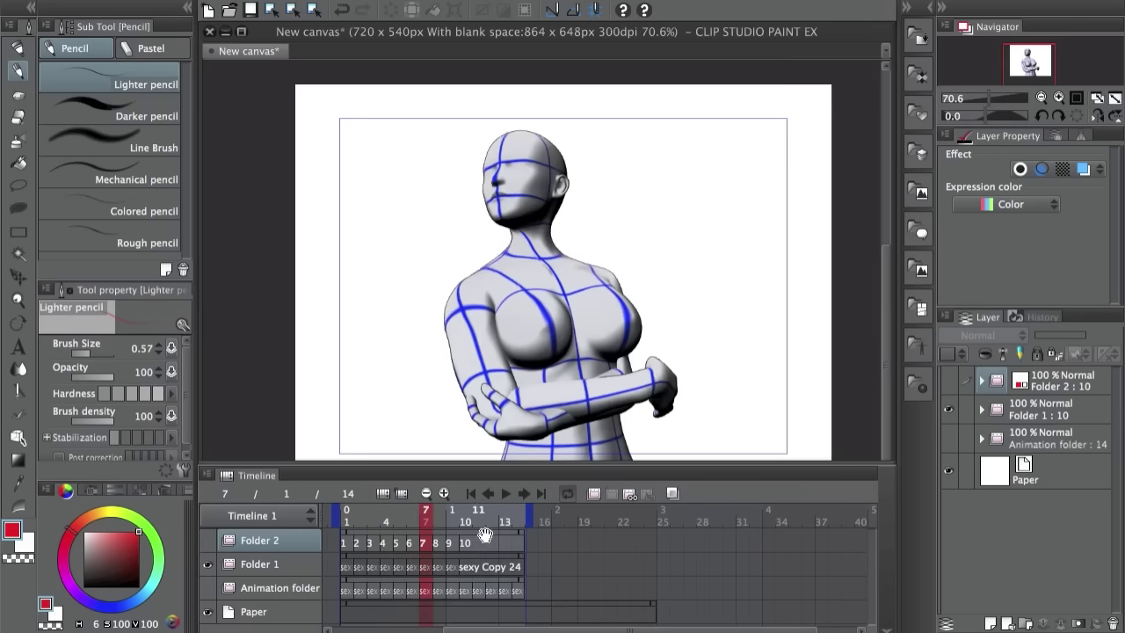
{"action": "key", "text": "space"}
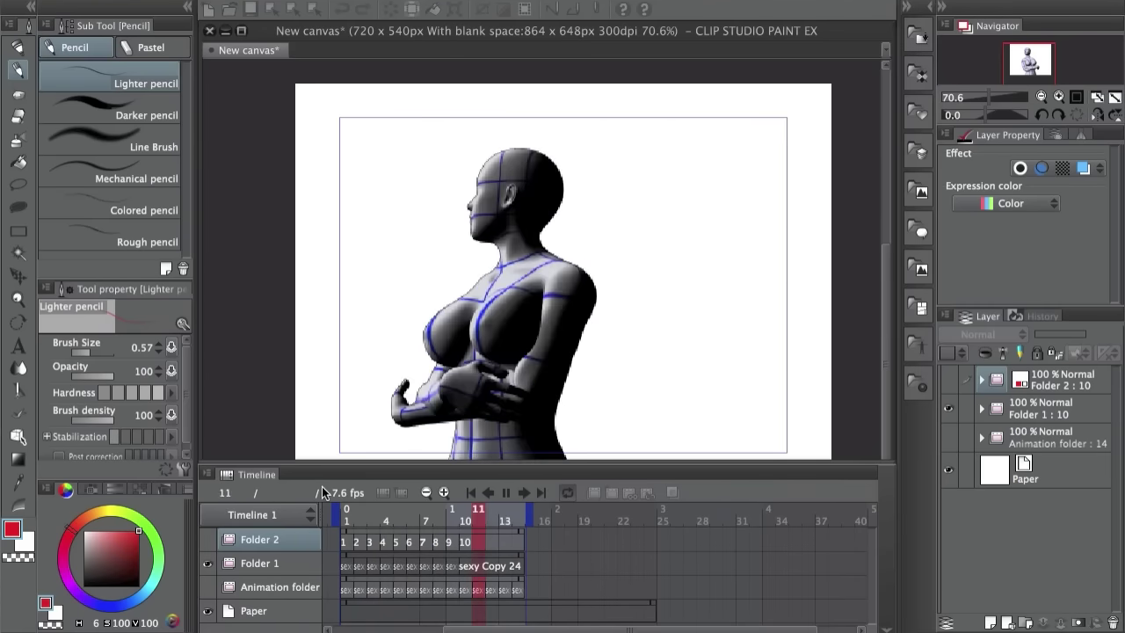
Show Folder 2's red hair sketch, briefly hiding and restoring the Folder 1 figure beneath it.
{"action": "left_click", "coordinate": [207, 539]}
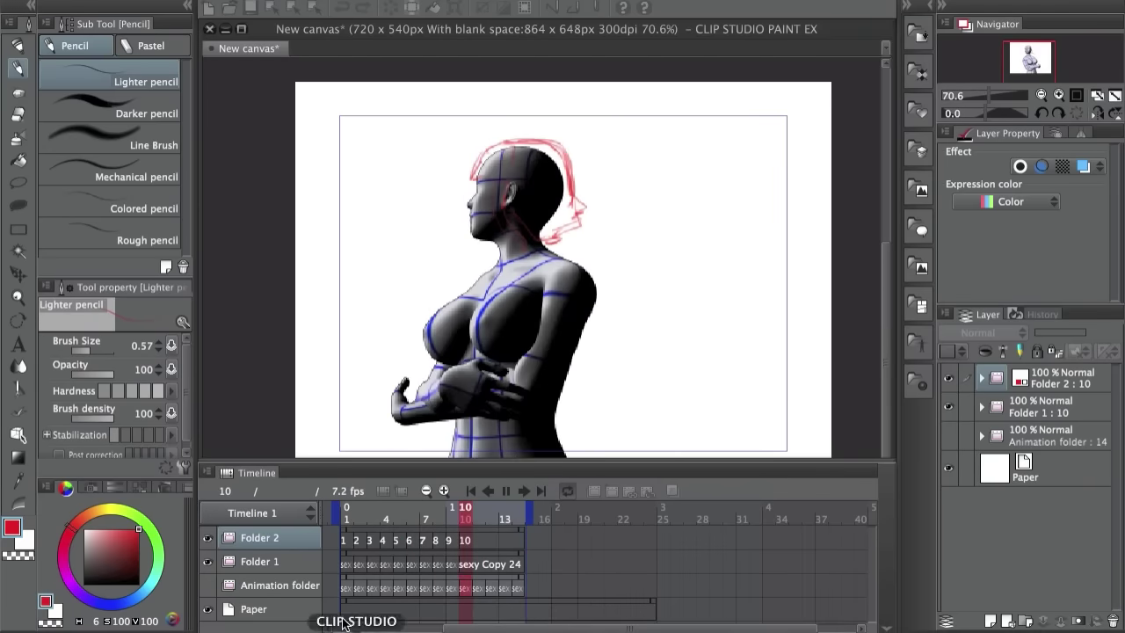
{"action": "left_click", "coordinate": [207, 560]}
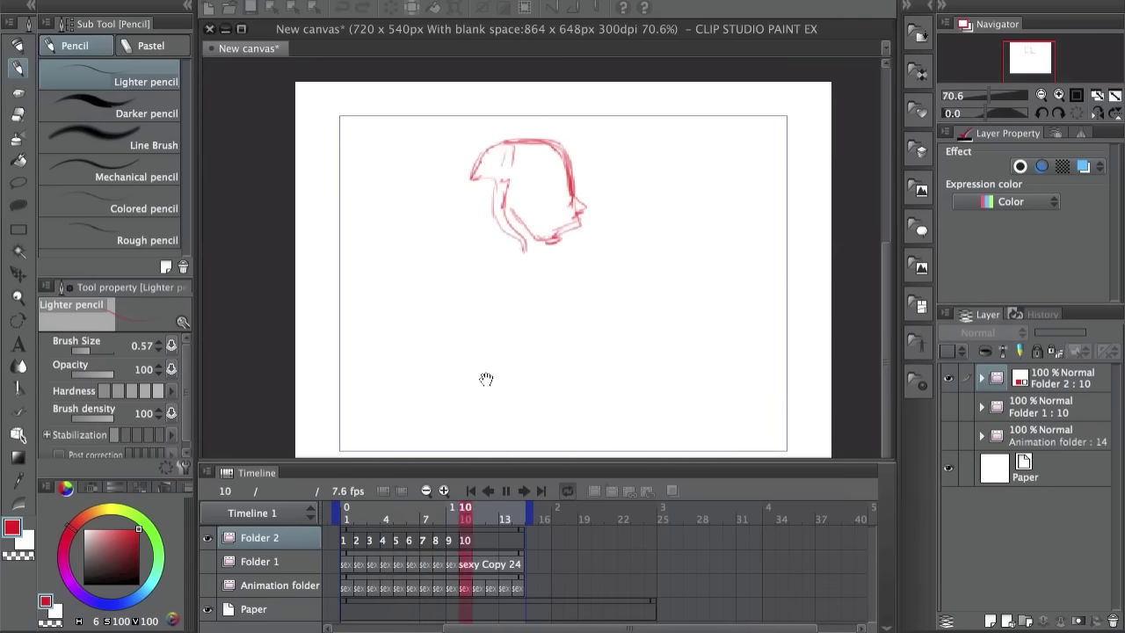
{"action": "left_click", "coordinate": [208, 562]}
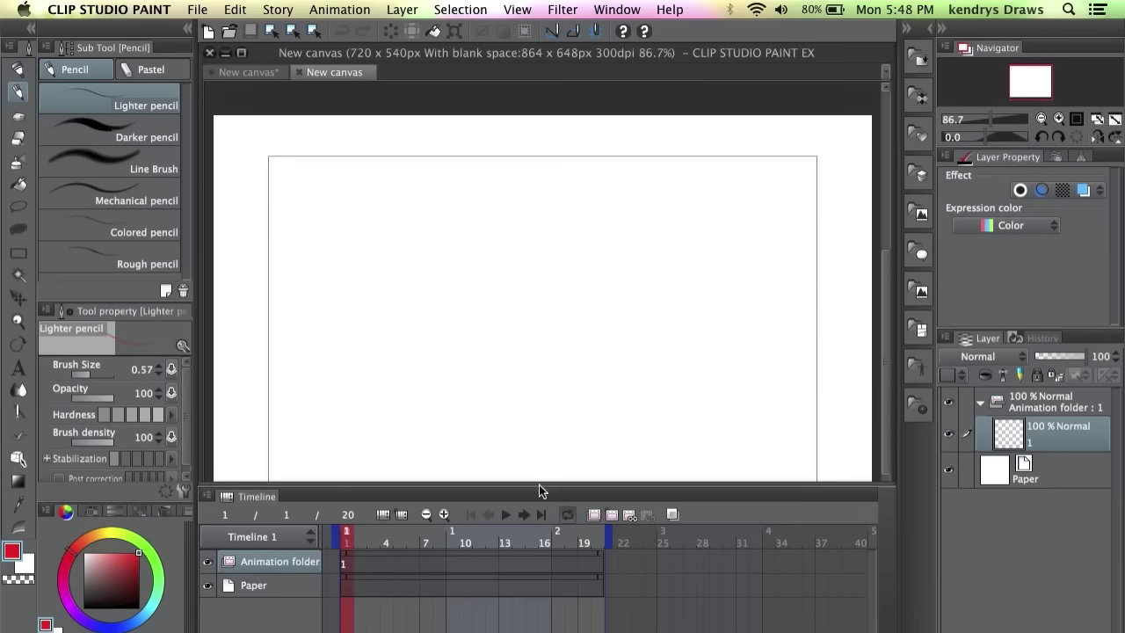
Toggle the Timeline panel off and on from the Window menu, then drag its splitter down for more canvas room.
{"action": "mouse_move", "coordinate": [543, 483]}
{"action": "left_mouse_down"}
{"action": "mouse_move", "coordinate": [549, 501]}
{"action": "mouse_move", "coordinate": [546, 492]}
{"action": "left_mouse_up"}
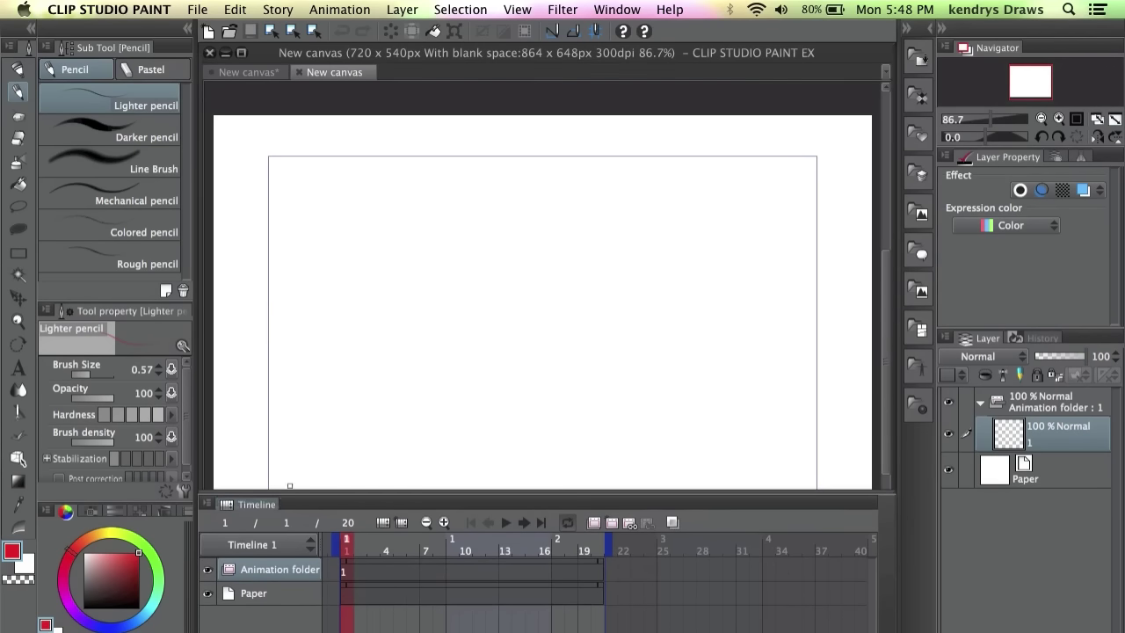
{"action": "left_click", "coordinate": [616, 9]}
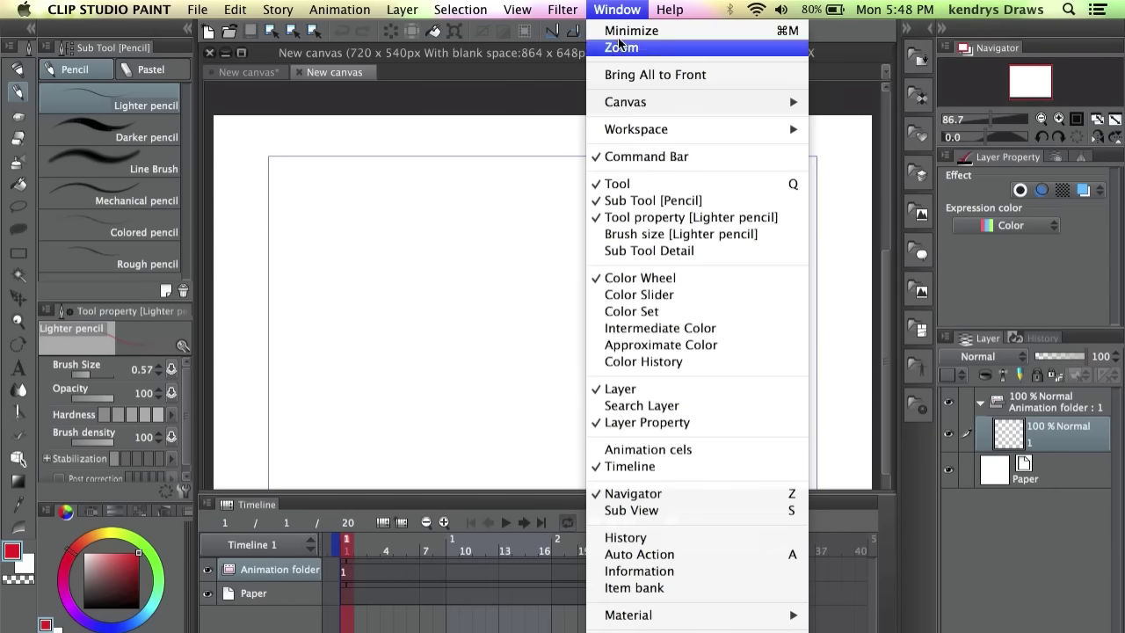
{"action": "left_click", "coordinate": [628, 467]}
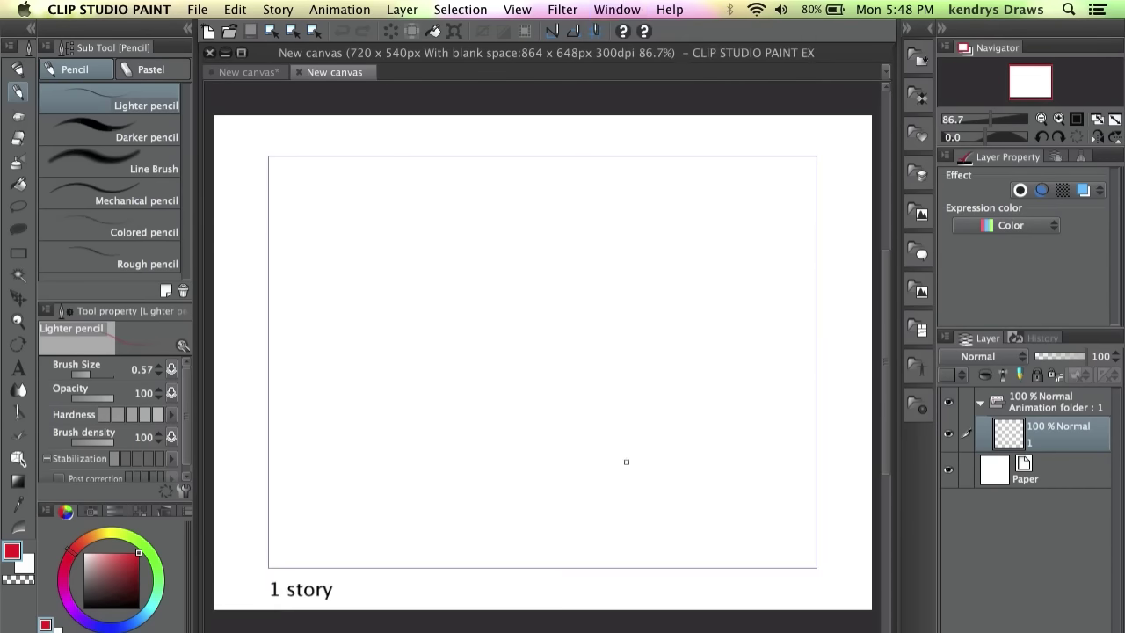
{"action": "left_click", "coordinate": [637, 11]}
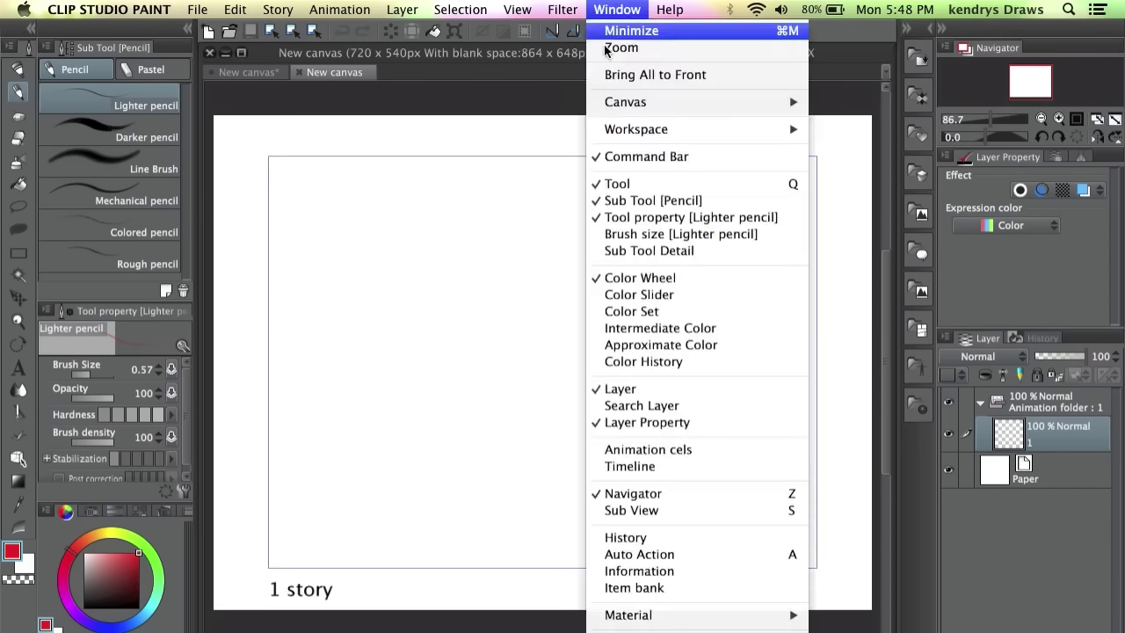
{"action": "left_click", "coordinate": [630, 470]}
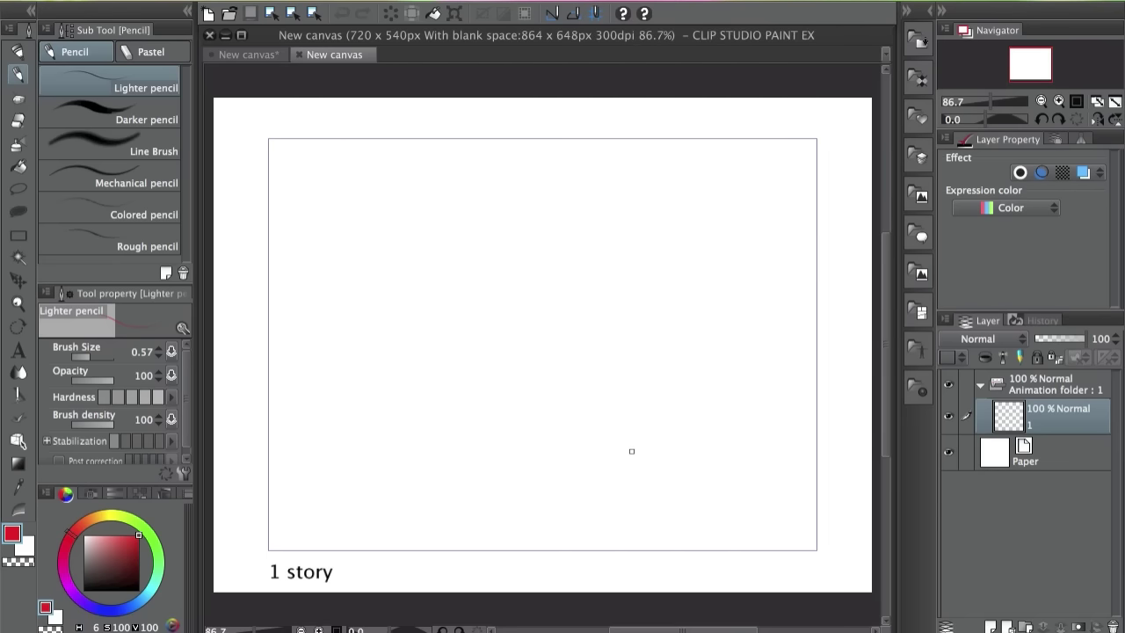
{"action": "left_click", "coordinate": [626, 16]}
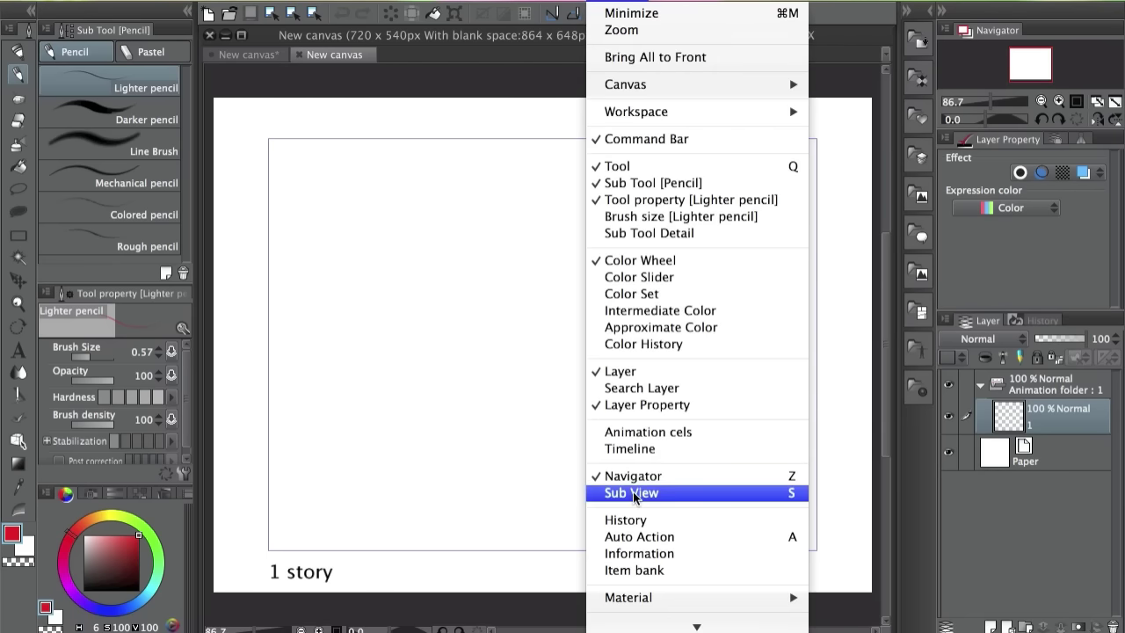
{"action": "left_click", "coordinate": [631, 449]}
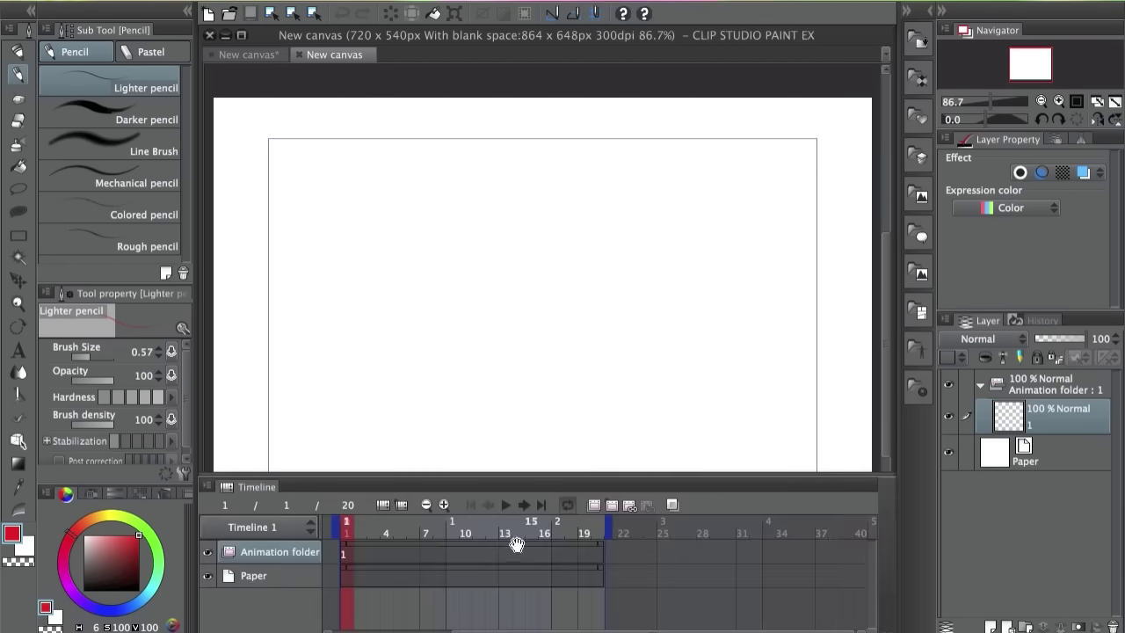
{"action": "left_click_drag", "start_coordinate": [473, 486], "coordinate": [571, 619]}
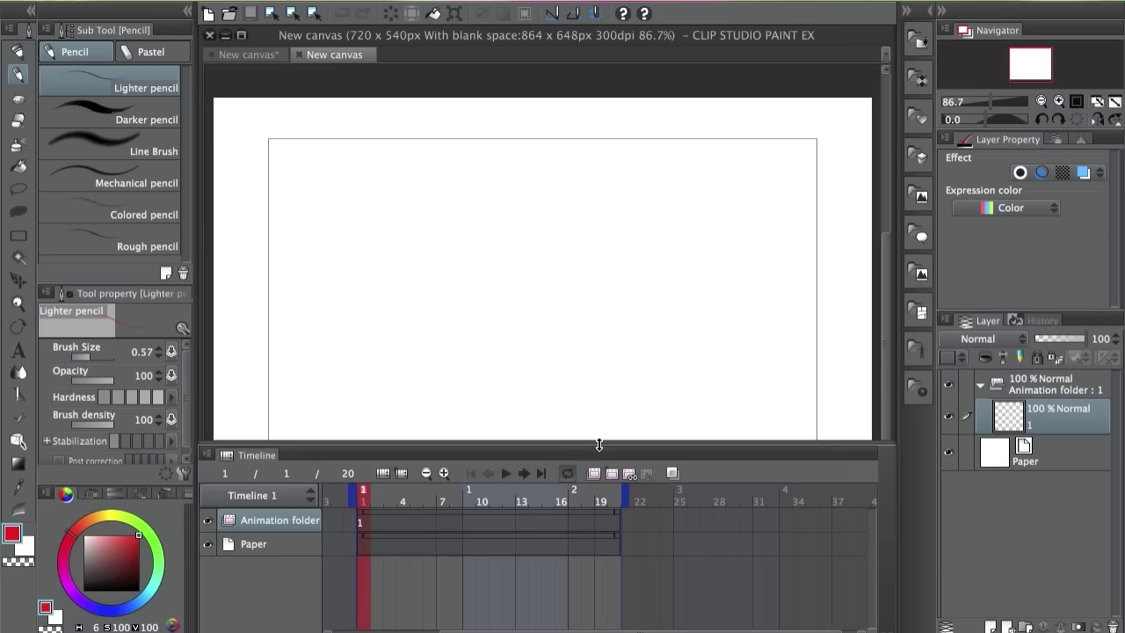
{"action": "left_click_drag", "start_coordinate": [599, 444], "coordinate": [583, 501]}
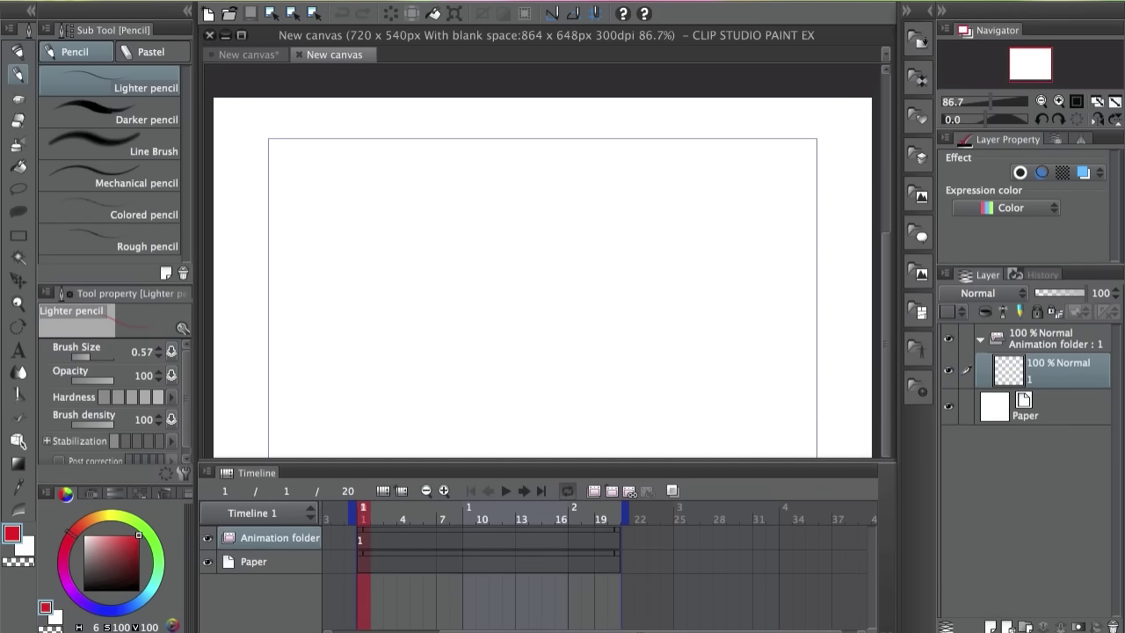
Select the Animation folder, undoing an accidentally added cel layer.
{"action": "left_click", "coordinate": [1035, 340]}
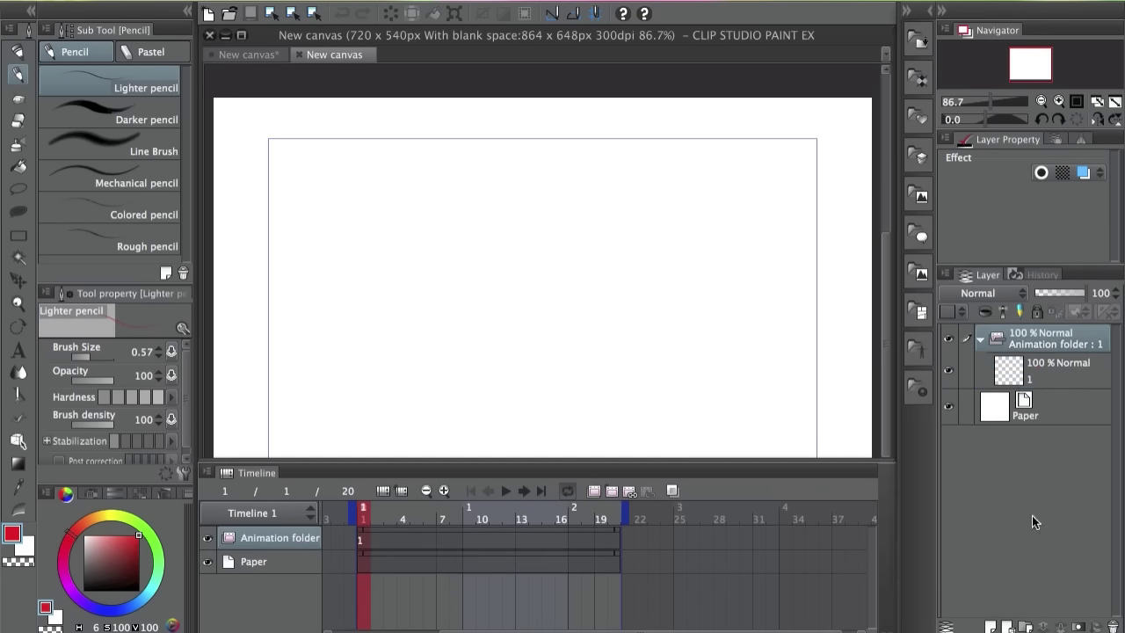
{"action": "left_click", "coordinate": [990, 626]}
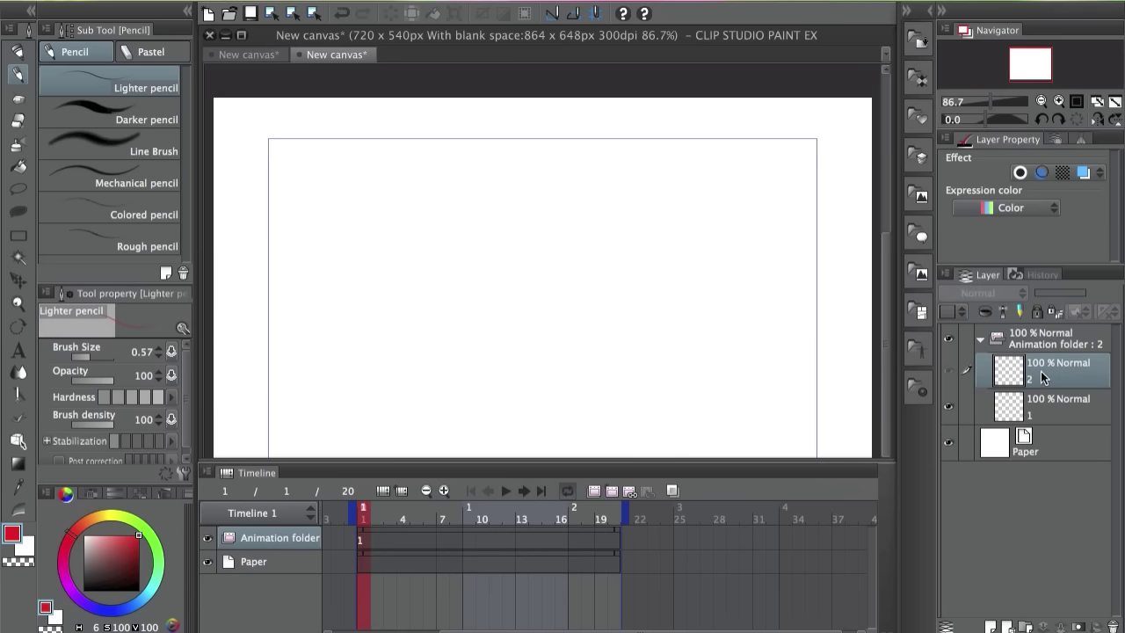
{"action": "key", "text": "ctrl+z"}
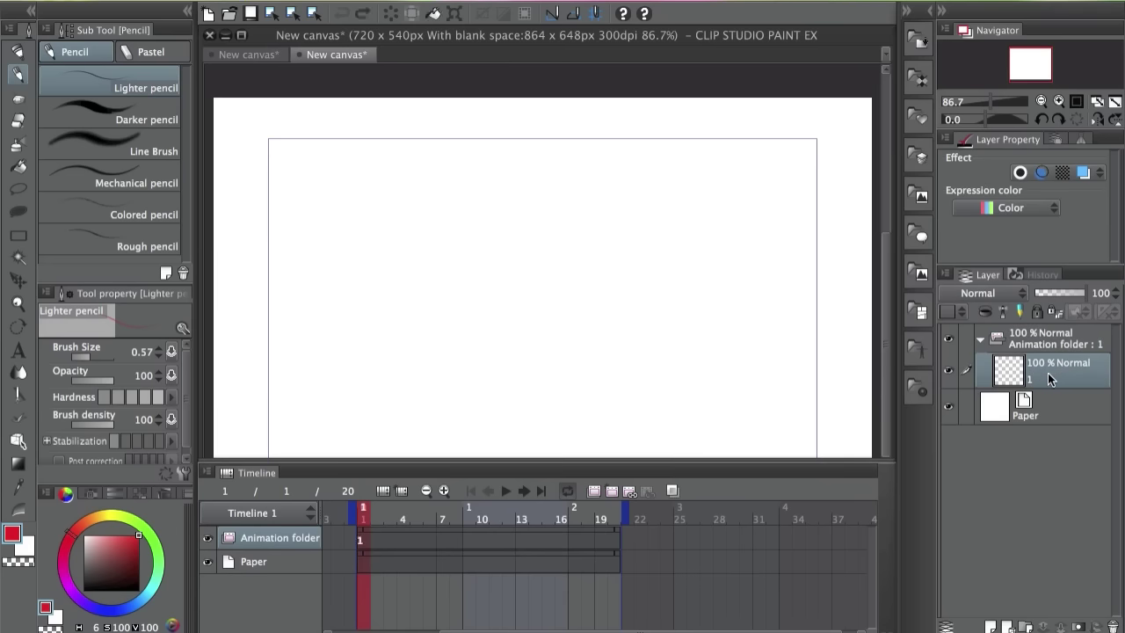
{"action": "left_click", "coordinate": [980, 339]}
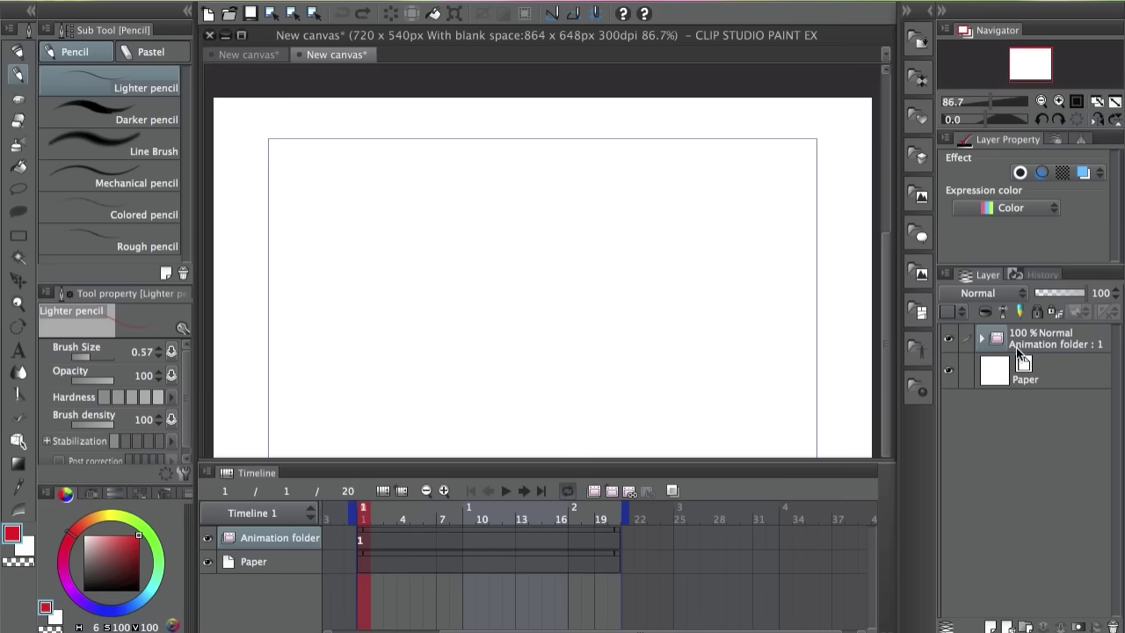
{"action": "left_click", "coordinate": [979, 337]}
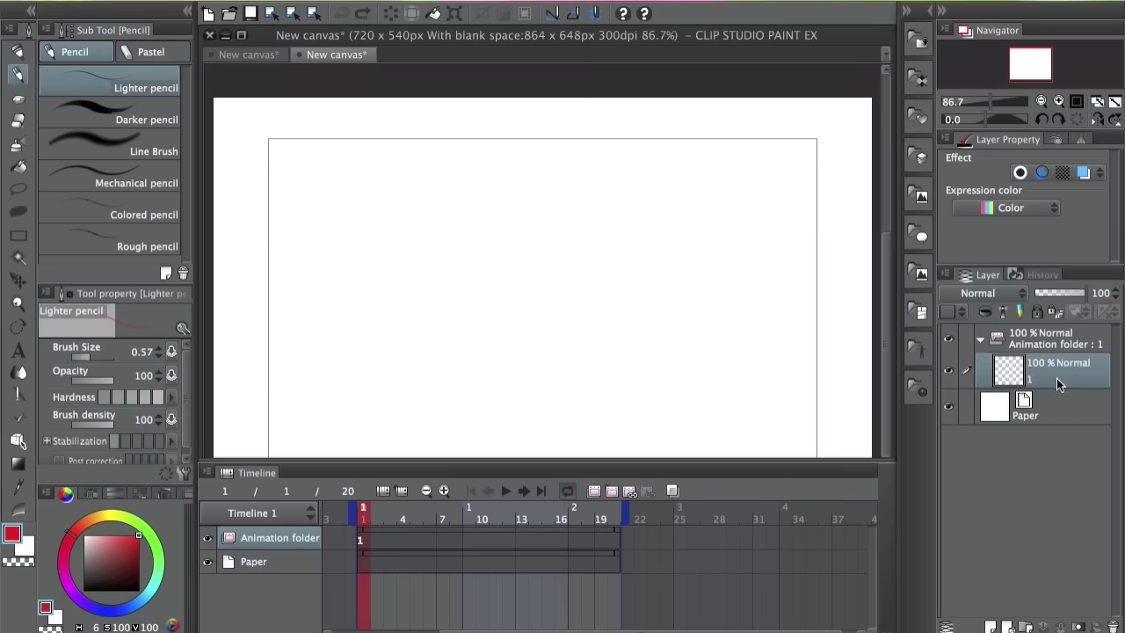
{"action": "left_click", "coordinate": [1046, 345]}
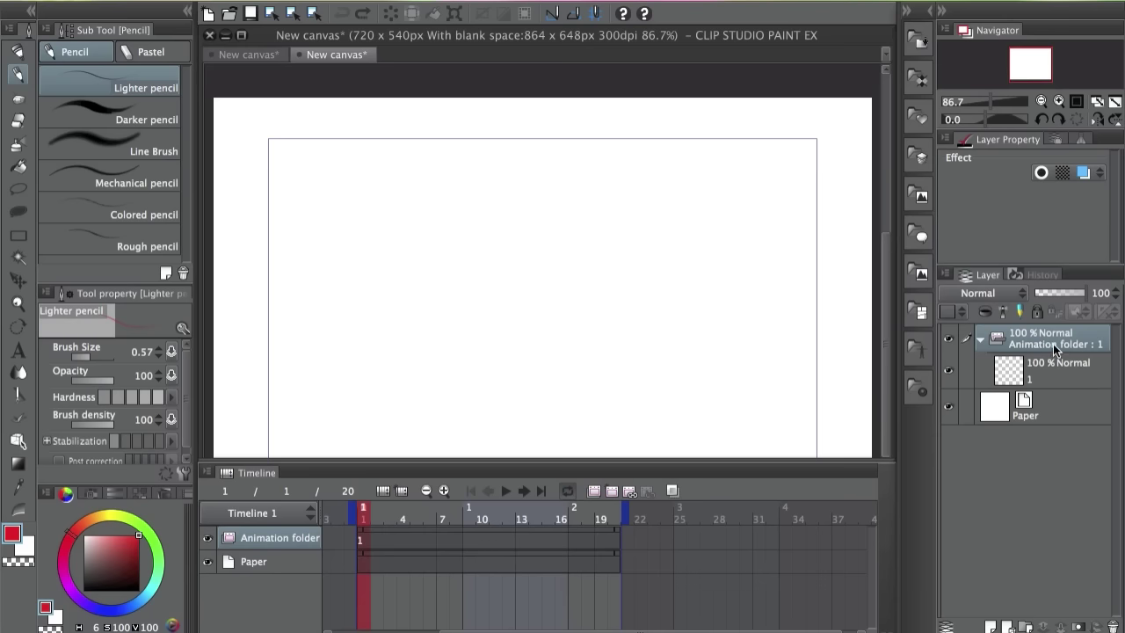
Place the Basic standing 3D pose from Entire body onto the canvas and hide the Animation folder.
{"action": "left_click", "coordinate": [919, 348]}
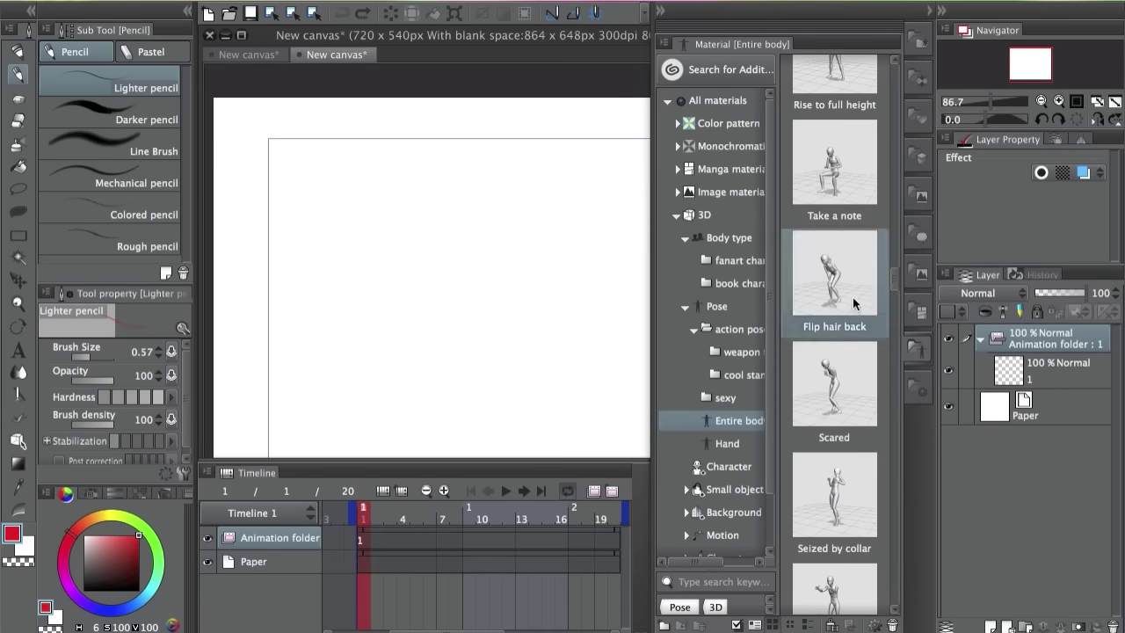
{"action": "mouse_move", "coordinate": [898, 295]}
{"action": "left_mouse_down"}
{"action": "mouse_move", "coordinate": [891, 271]}
{"action": "mouse_move", "coordinate": [891, 304]}
{"action": "left_mouse_up"}
{"action": "left_click_drag", "start_coordinate": [831, 70], "coordinate": [1059, 332]}
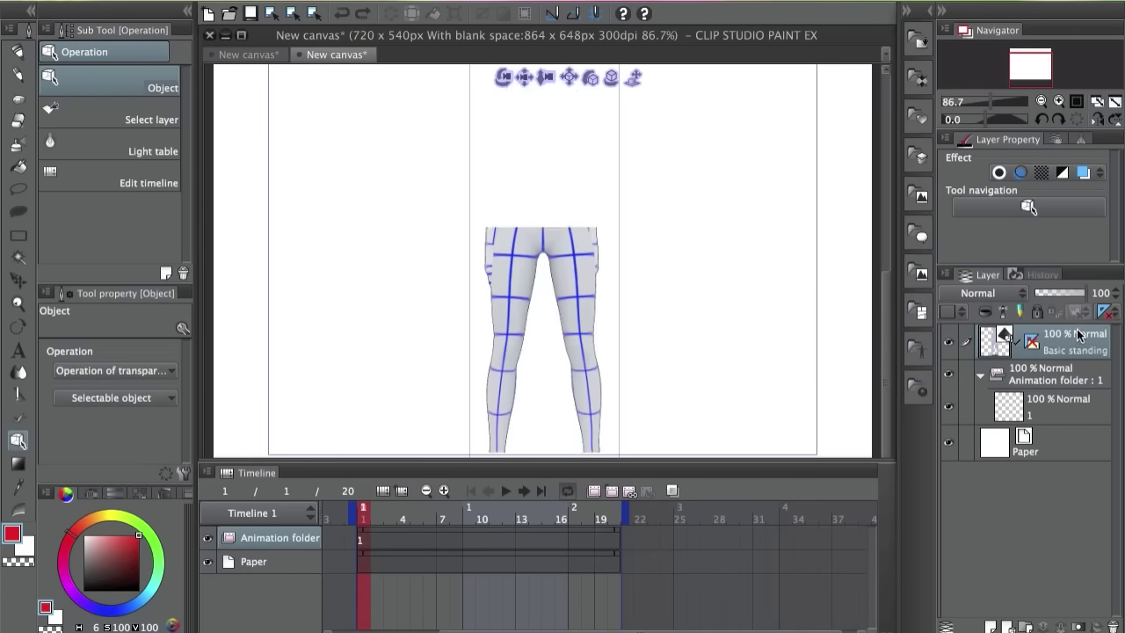
{"action": "left_click", "coordinate": [979, 376]}
{"action": "left_click", "coordinate": [951, 376]}
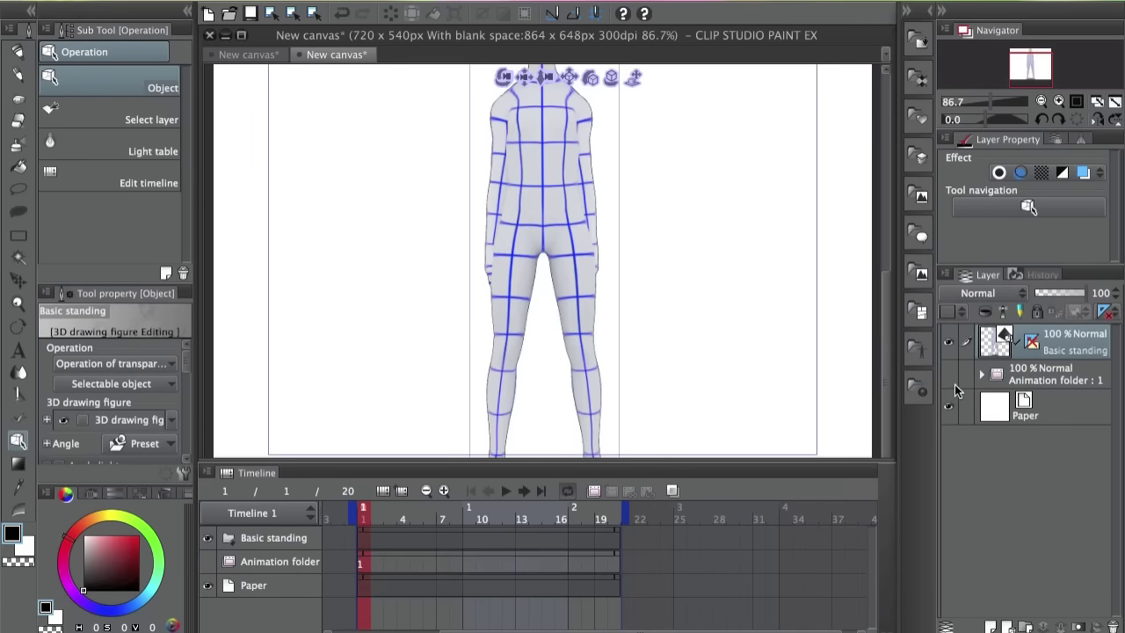
{"action": "left_click", "coordinate": [949, 376]}
{"action": "left_click", "coordinate": [949, 376]}
{"action": "scroll", "coordinate": [610, 258], "scroll_direction": "down", "scroll_amount": 1}
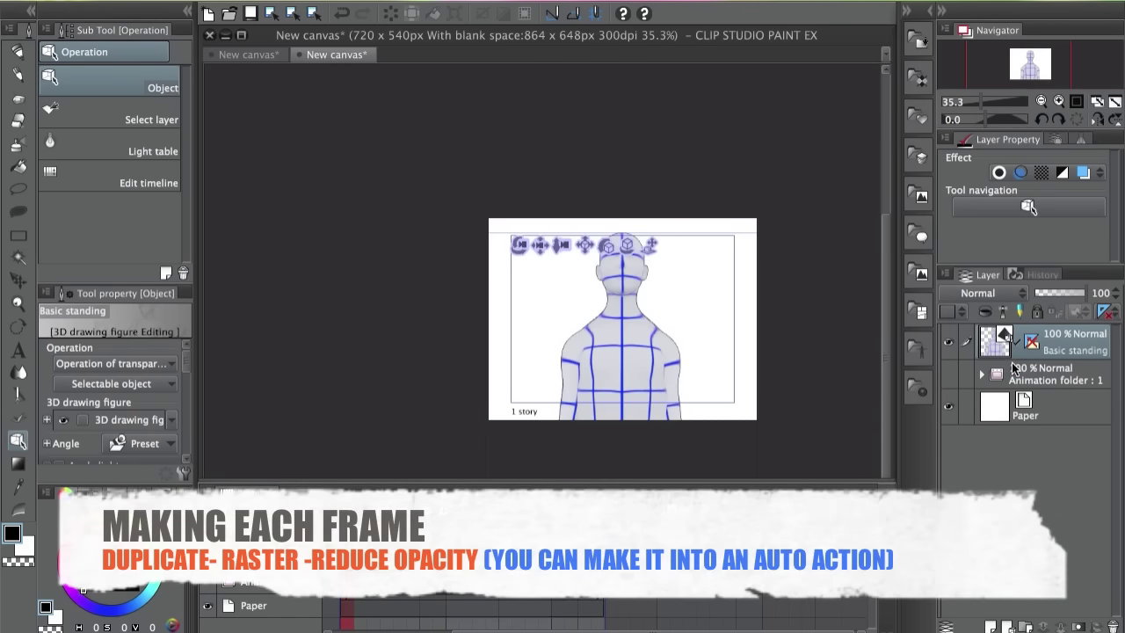
Duplicate the Basic standing layer and rasterize the copy.
{"action": "right_click", "coordinate": [1081, 352]}
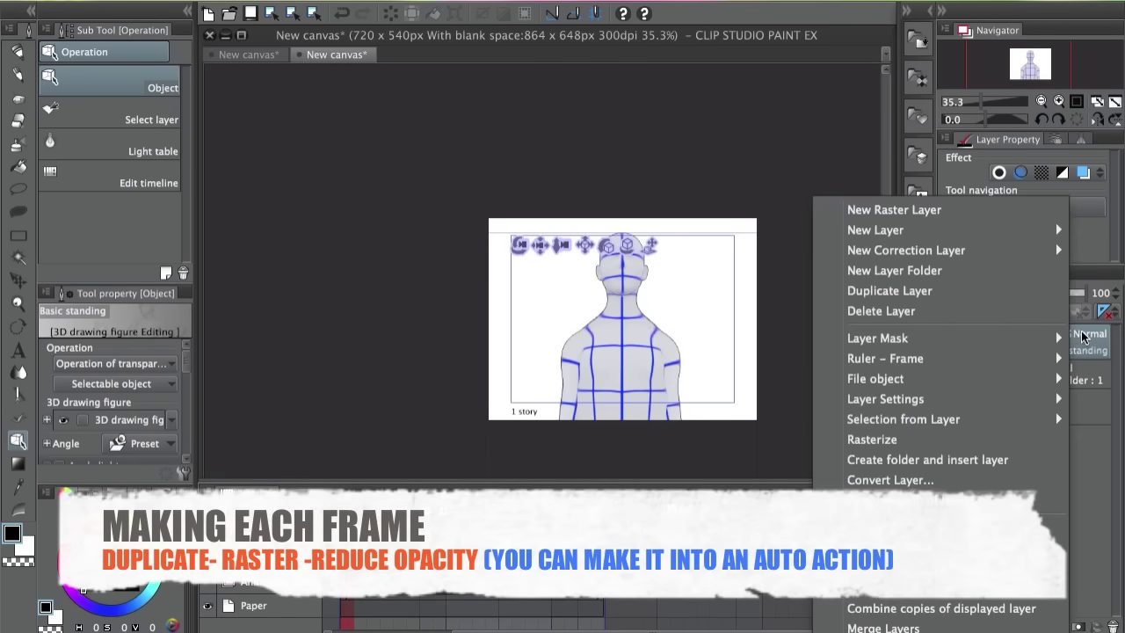
{"action": "left_click", "coordinate": [925, 293]}
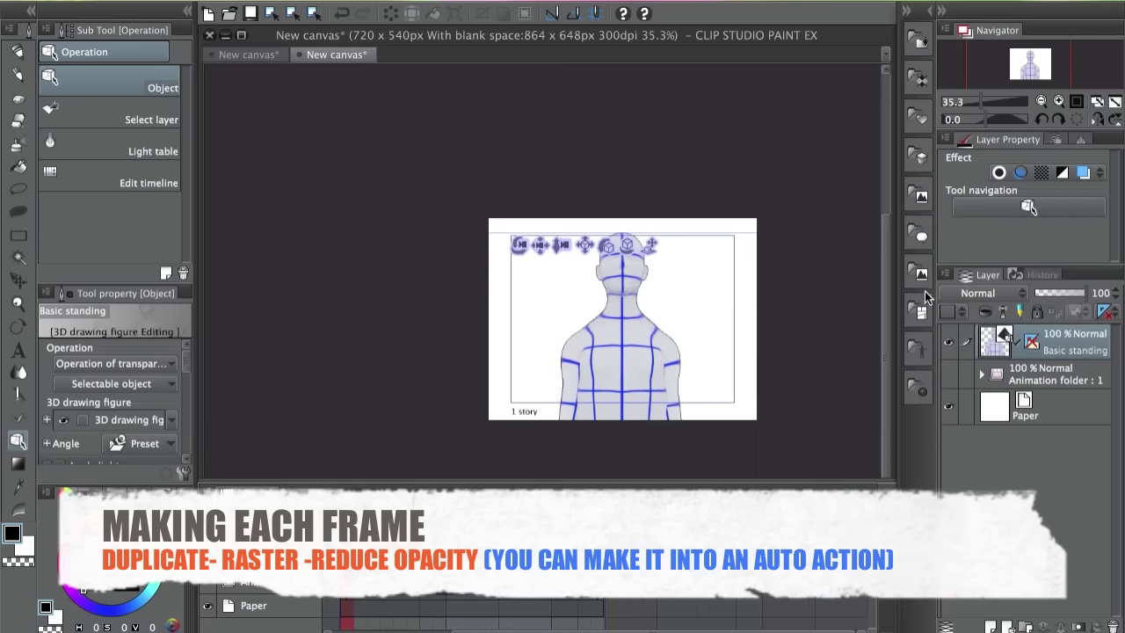
{"action": "left_click", "coordinate": [921, 313]}
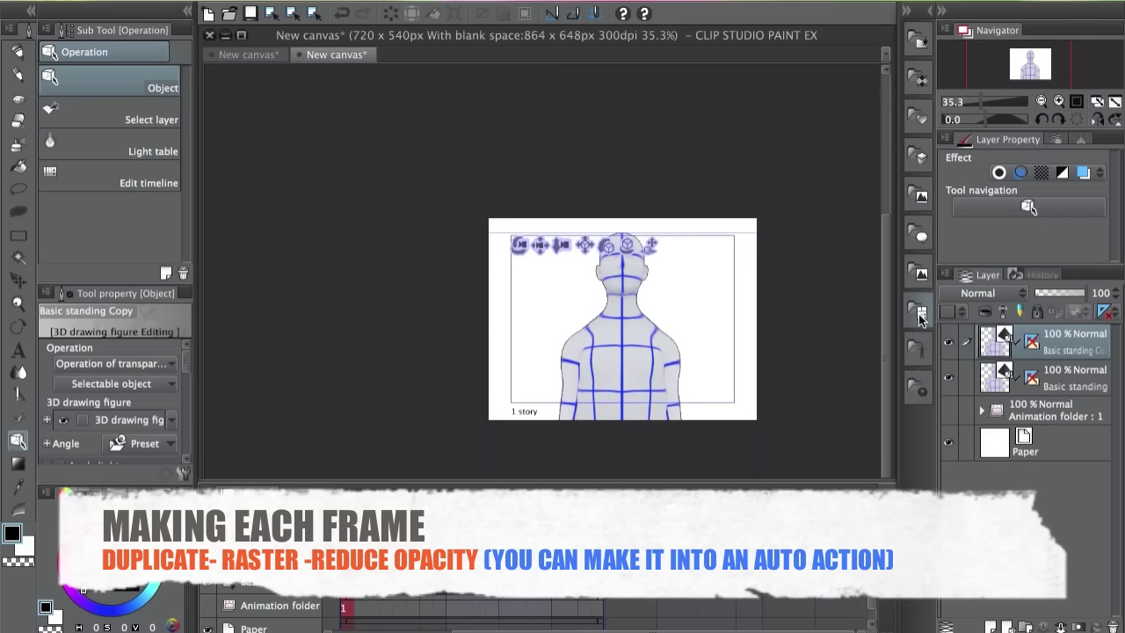
{"action": "right_click", "coordinate": [1055, 349]}
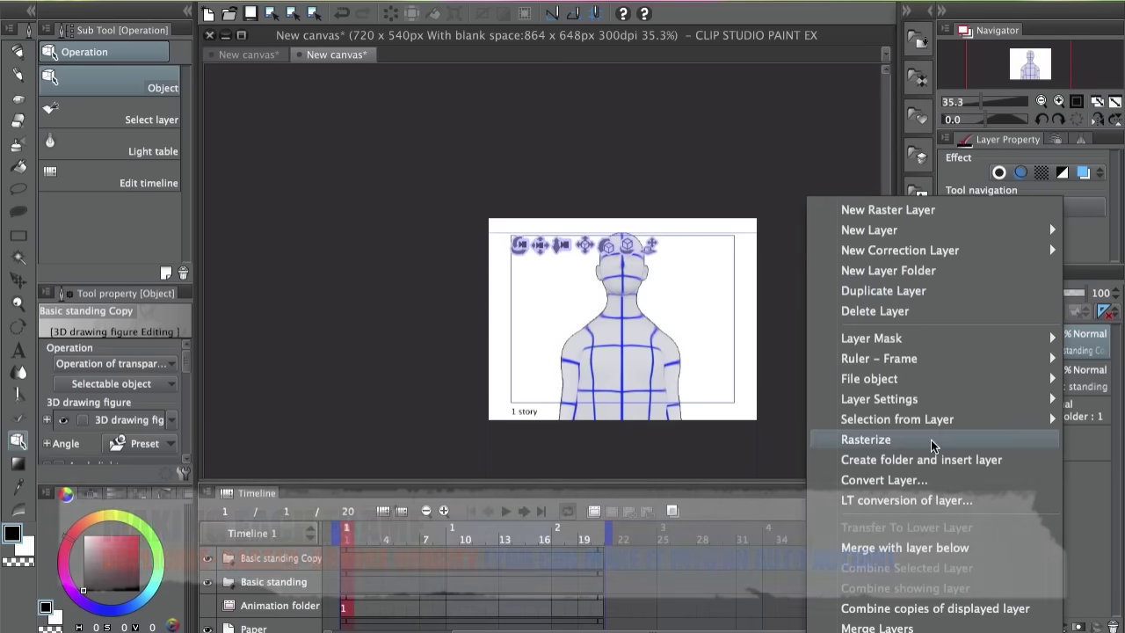
{"action": "left_click", "coordinate": [927, 442]}
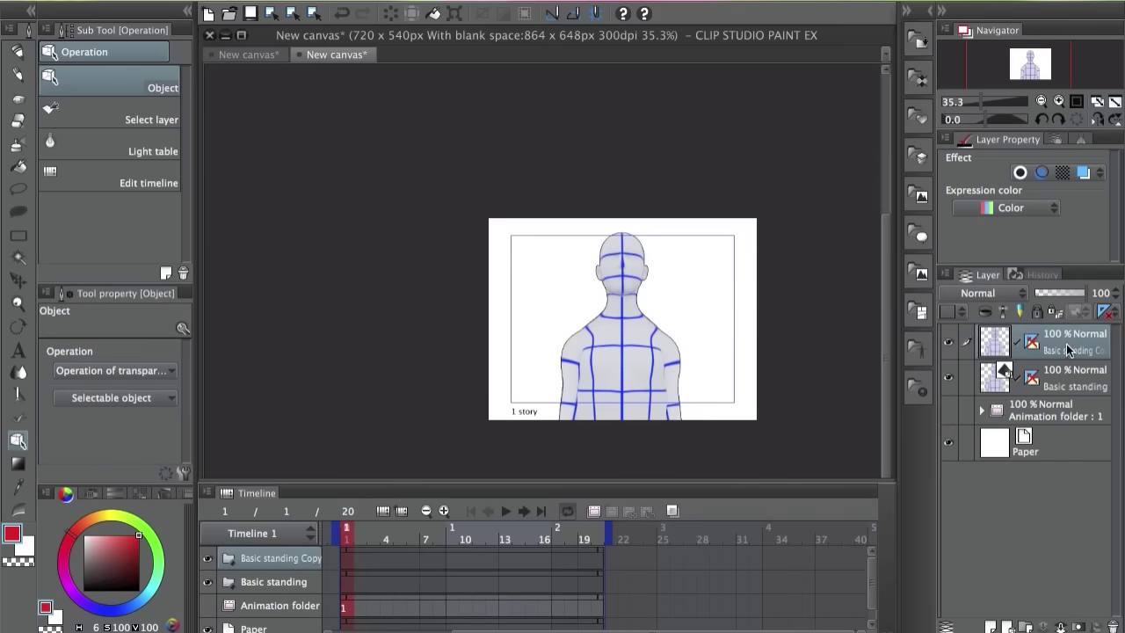
Hide the original figure, draw test pen strokes over the neck and shoulder, then show both layers again.
{"action": "left_click", "coordinate": [951, 378]}
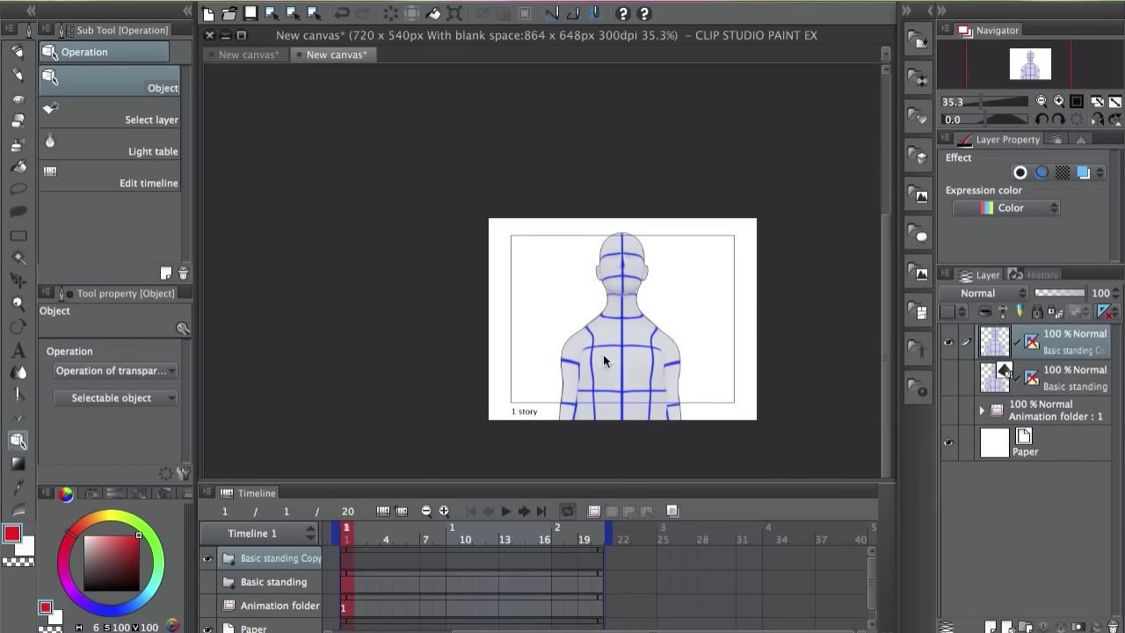
{"action": "key", "text": "p"}
{"action": "left_click_drag", "start_coordinate": [579, 319], "coordinate": [637, 327]}
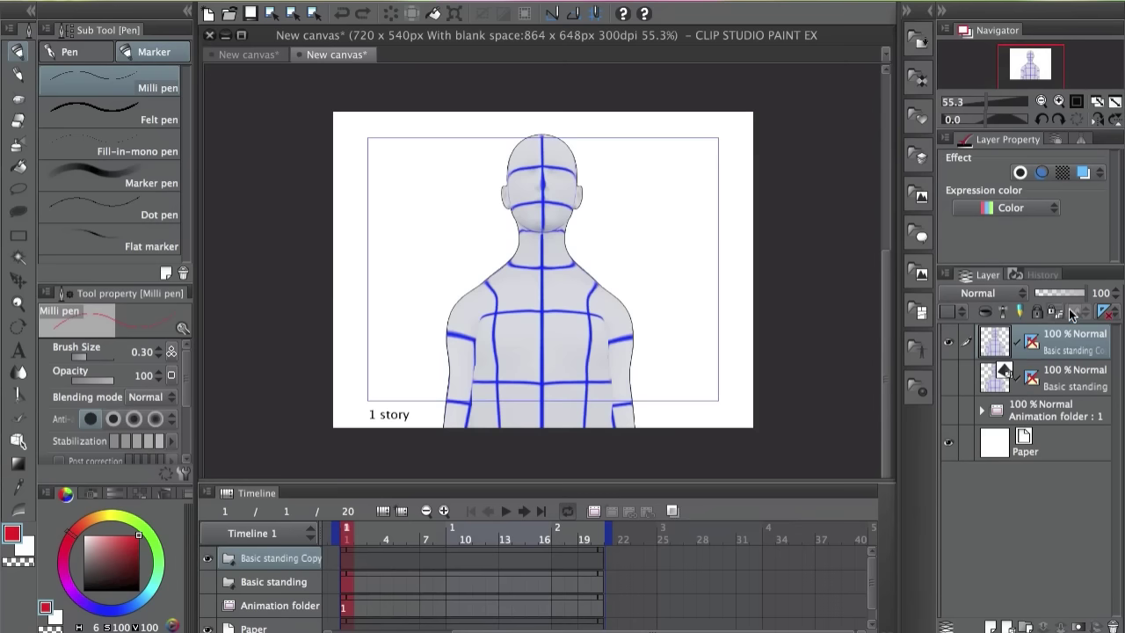
{"action": "left_click", "coordinate": [949, 377]}
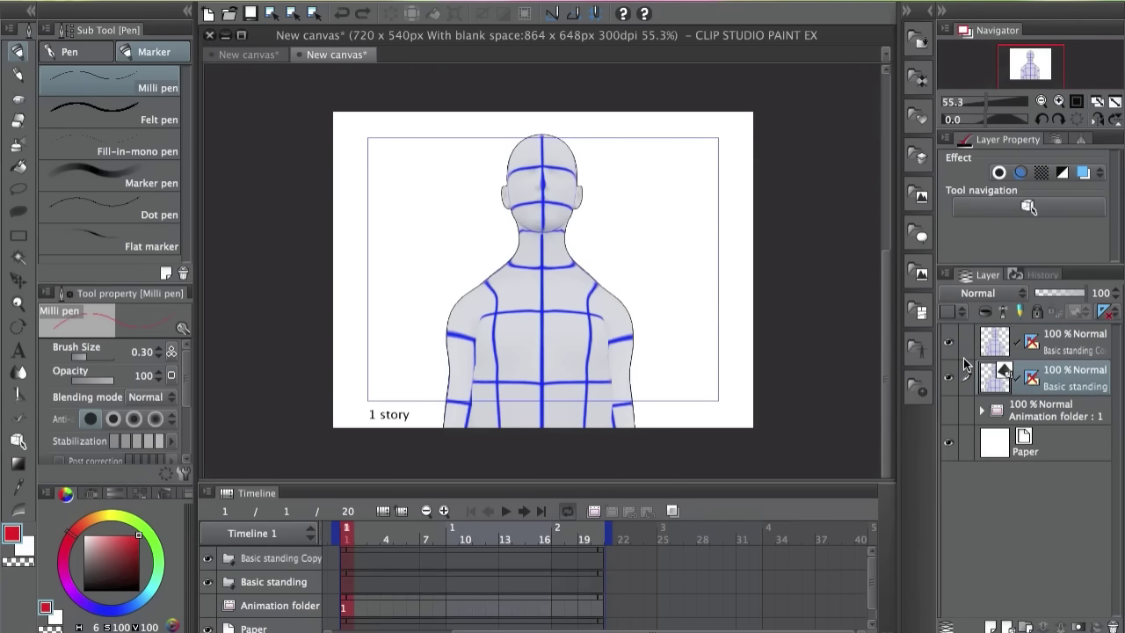
{"action": "left_click", "coordinate": [970, 381]}
{"action": "left_click", "coordinate": [949, 342]}
{"action": "left_click", "coordinate": [1059, 350]}
Lower the Basic standing Copy layer's opacity to 50% and reselect the original figure.
{"action": "left_click_drag", "start_coordinate": [1079, 293], "coordinate": [1058, 295]}
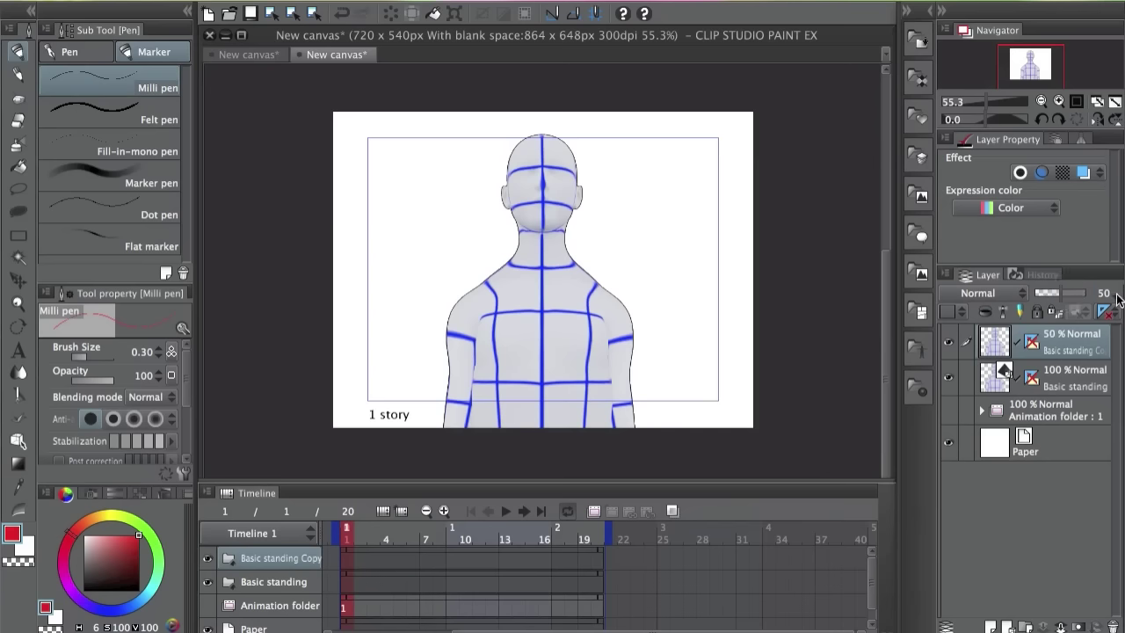
{"action": "left_click", "coordinate": [1066, 393]}
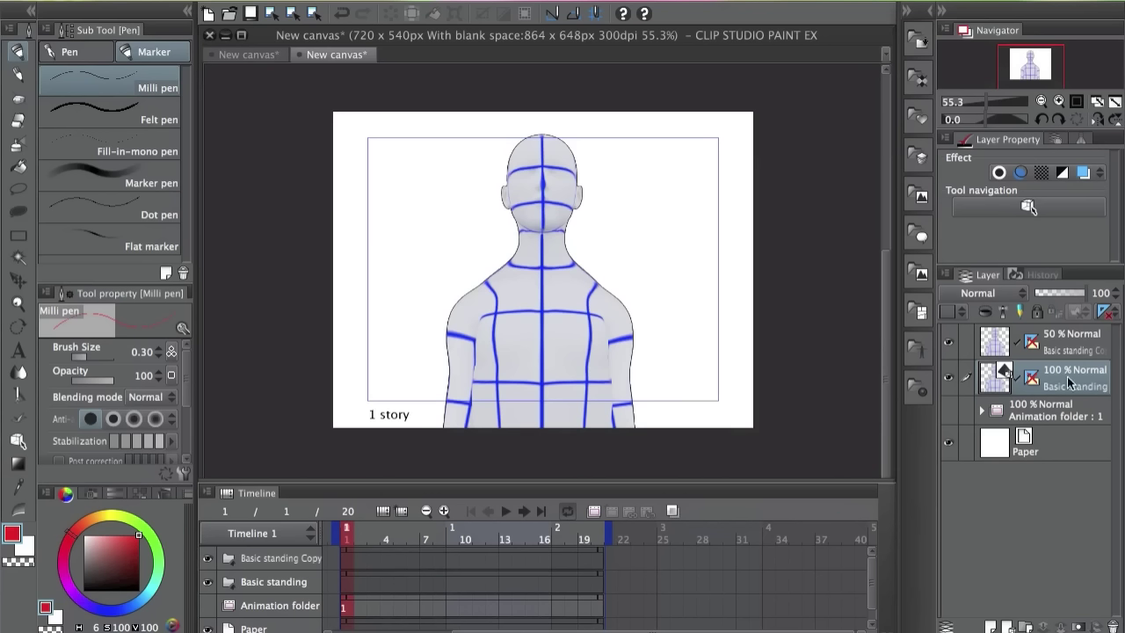
{"action": "key", "text": "o"}
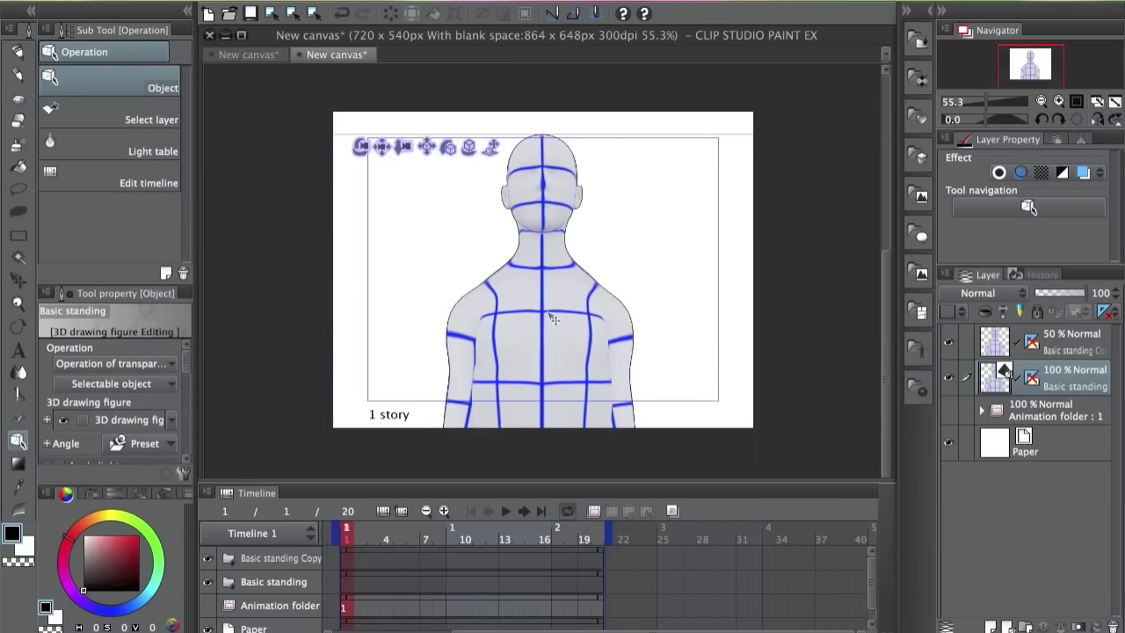
Rotate the camera around the 3D figure and compare the new pose against the 50% copy.
{"action": "left_click", "coordinate": [580, 252]}
{"action": "left_click_drag", "start_coordinate": [367, 145], "coordinate": [426, 157]}
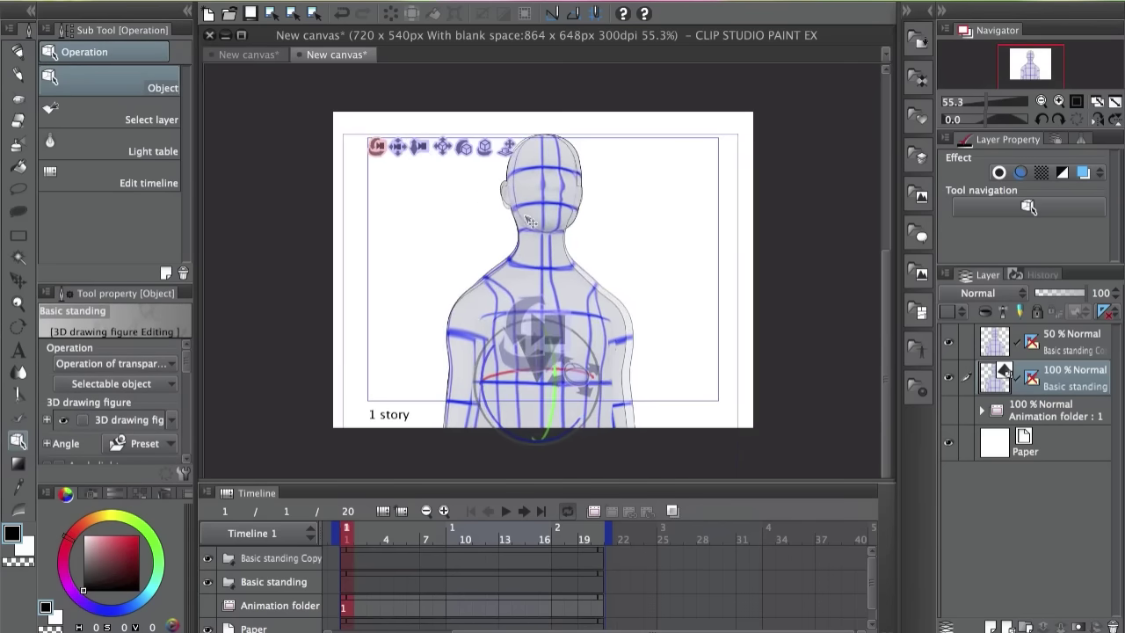
{"action": "left_click", "coordinate": [951, 347]}
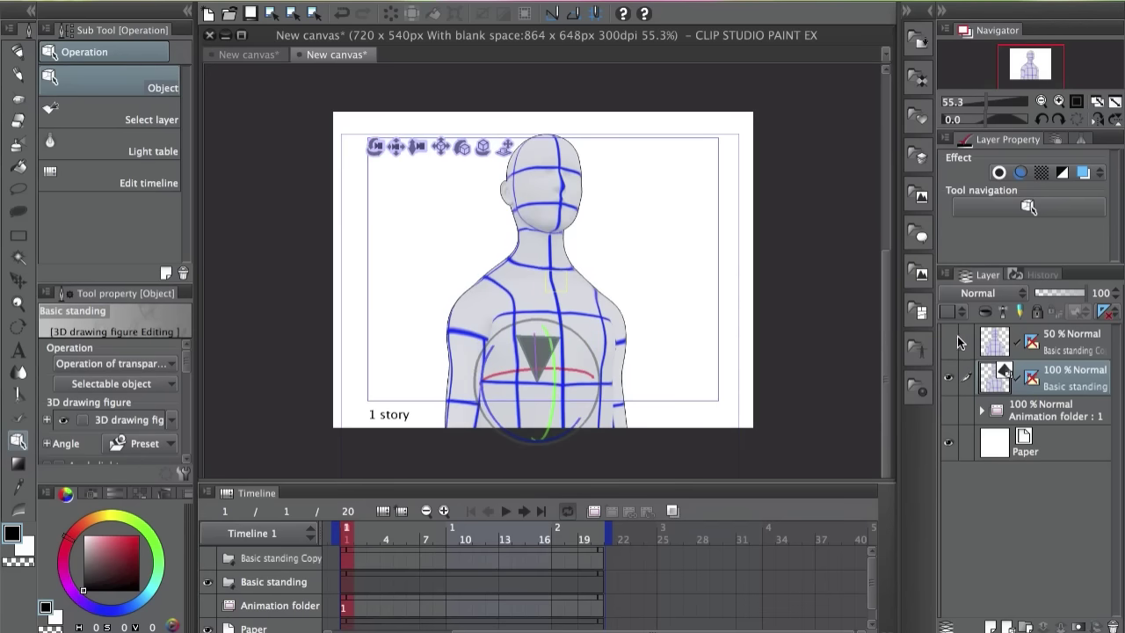
{"action": "left_click", "coordinate": [949, 341]}
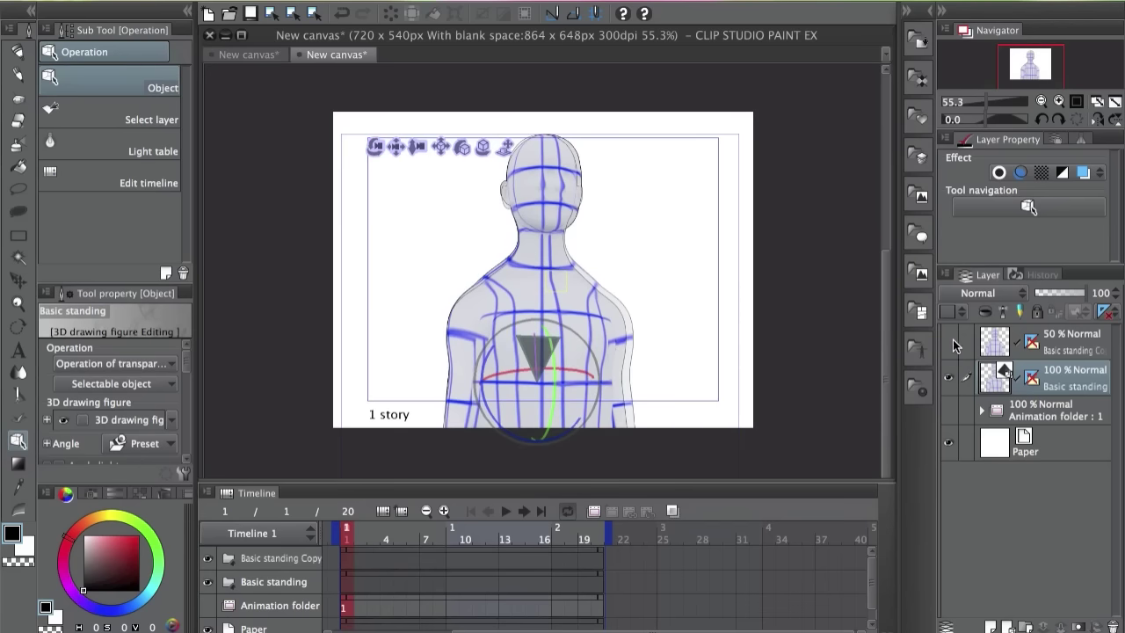
{"action": "left_click", "coordinate": [951, 342]}
{"action": "left_click", "coordinate": [950, 348]}
Duplicate the Basic standing figure layer and rasterize the second copy.
{"action": "right_click", "coordinate": [1070, 391]}
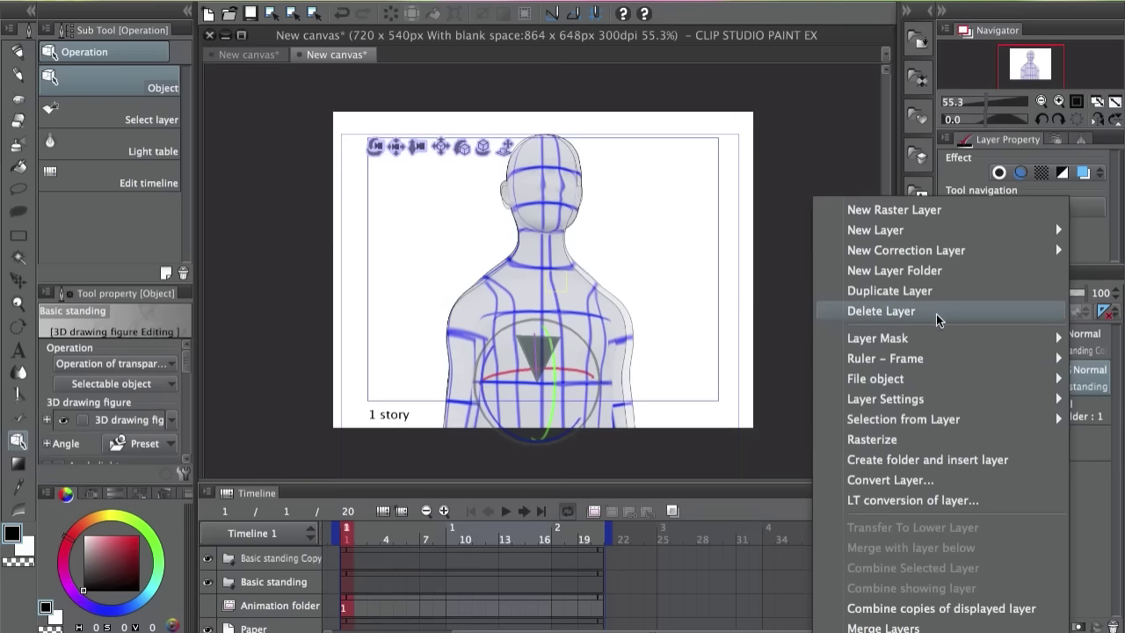
{"action": "left_click", "coordinate": [949, 291]}
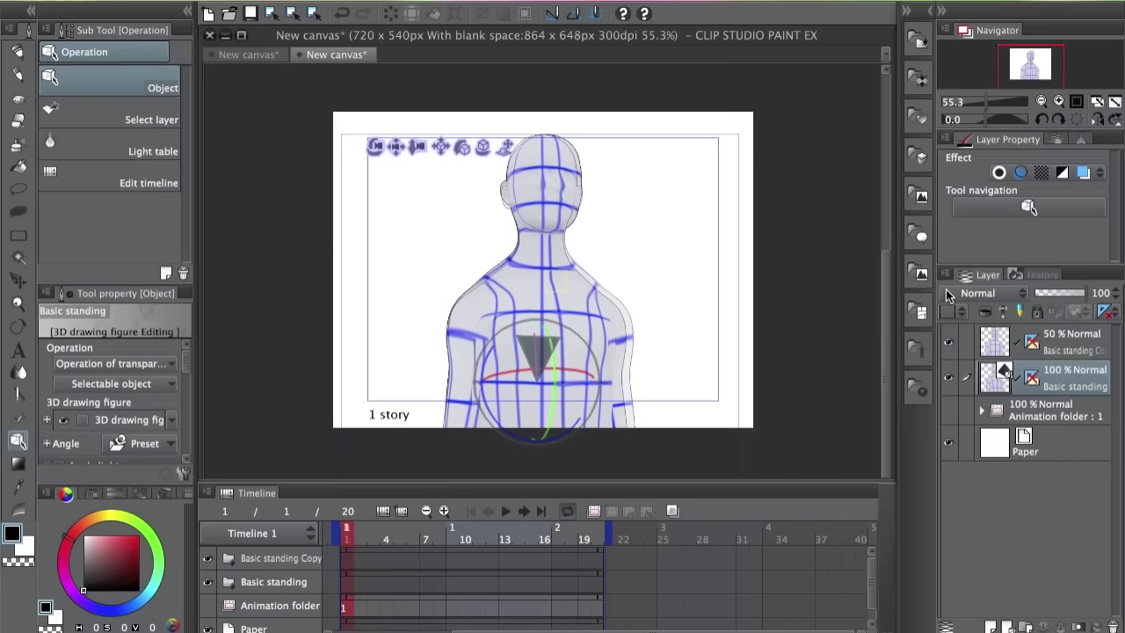
{"action": "right_click", "coordinate": [1065, 376]}
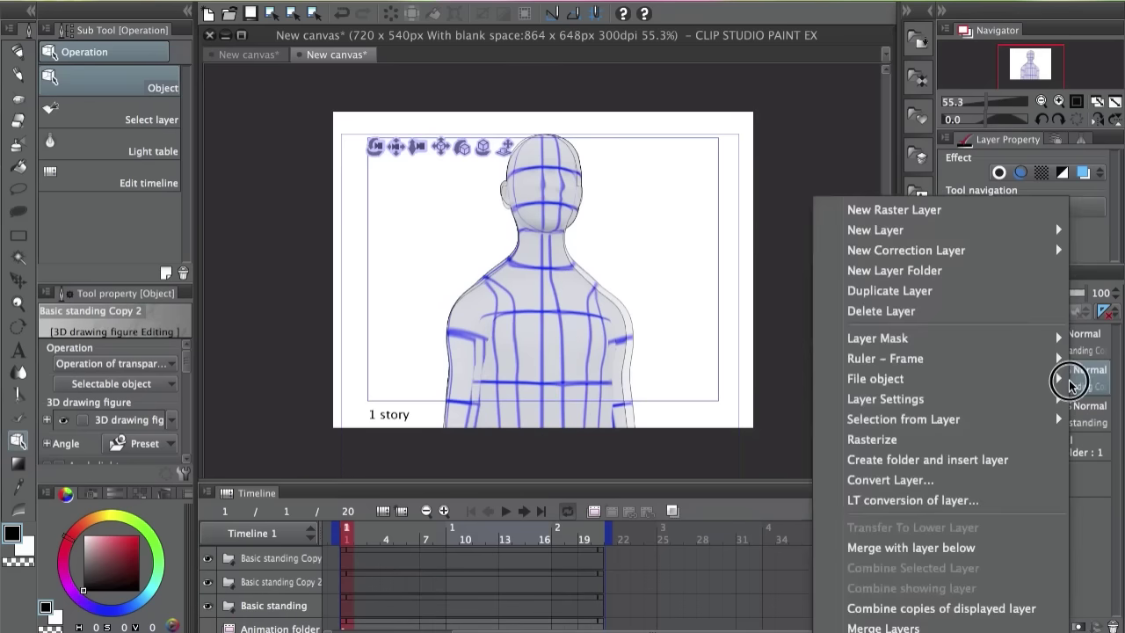
{"action": "left_click", "coordinate": [888, 438]}
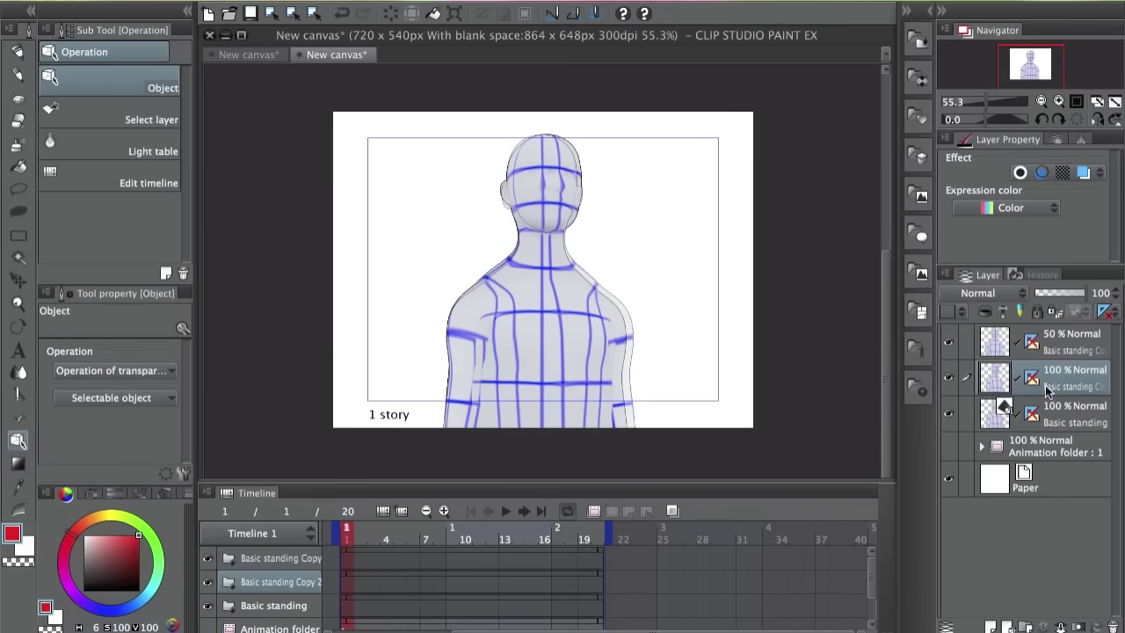
Set Basic standing Copy 2 to exactly 50% opacity and reselect the original figure.
{"action": "right_click", "coordinate": [1072, 374]}
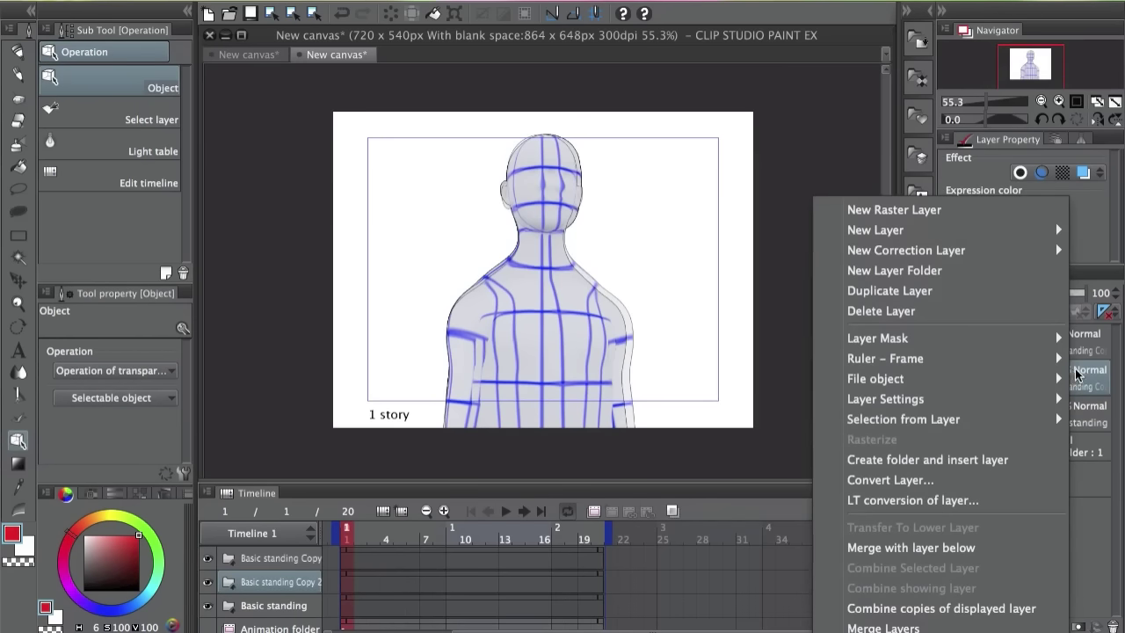
{"action": "mouse_move", "coordinate": [1008, 357]}
{"action": "left_click", "coordinate": [1082, 318]}
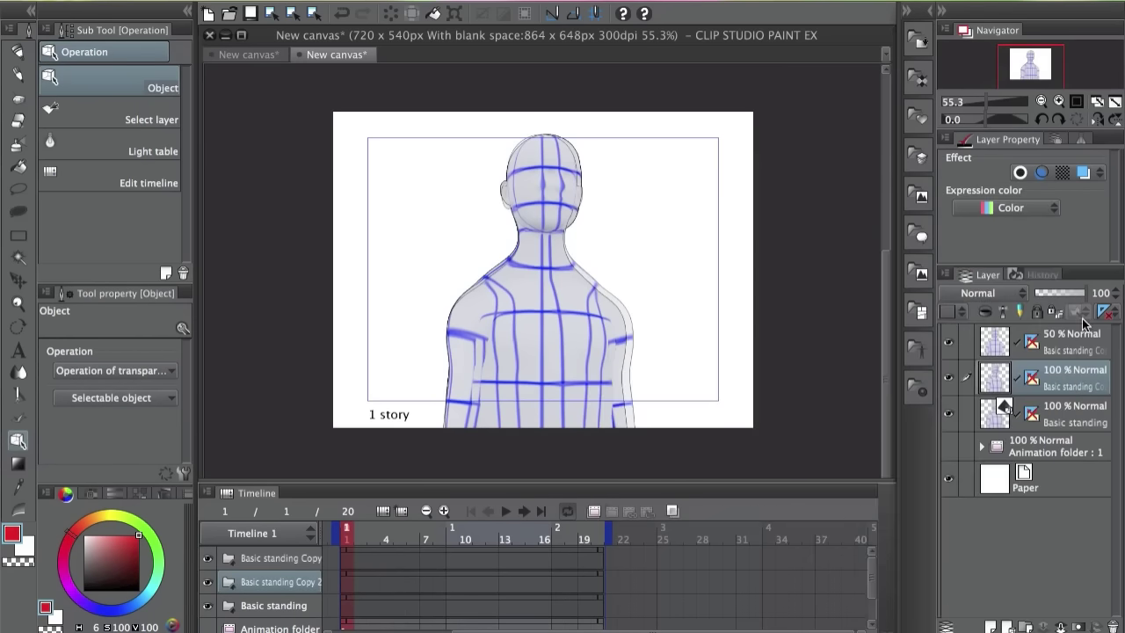
{"action": "left_click_drag", "start_coordinate": [1083, 293], "coordinate": [1064, 295]}
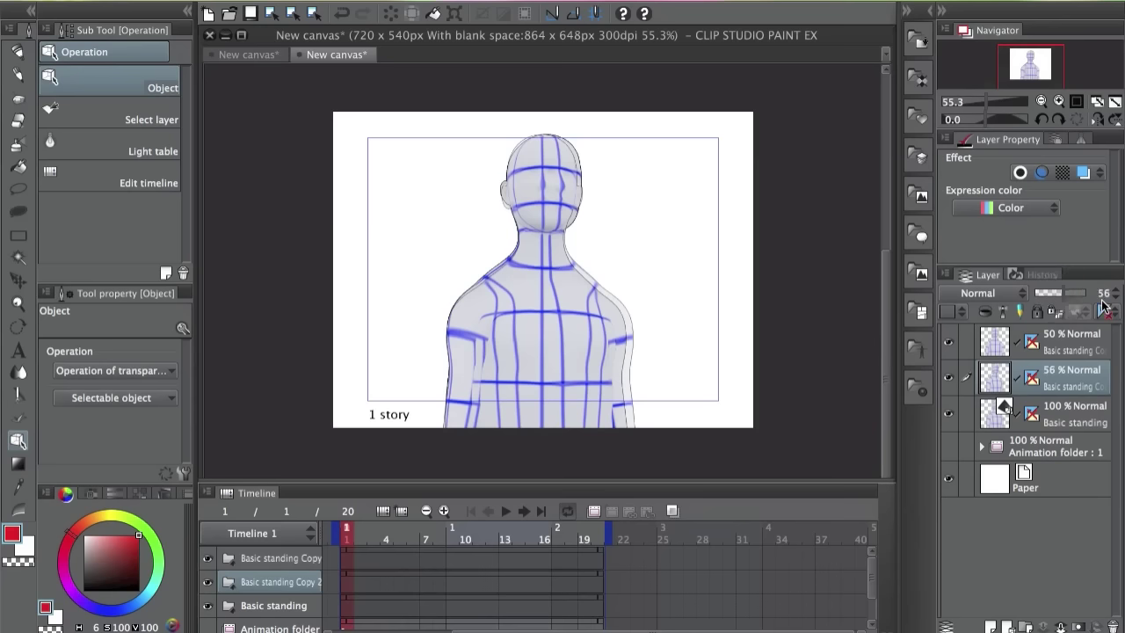
{"action": "left_click", "coordinate": [1115, 298]}
{"action": "left_click", "coordinate": [1116, 300]}
{"action": "left_click", "coordinate": [1060, 420]}
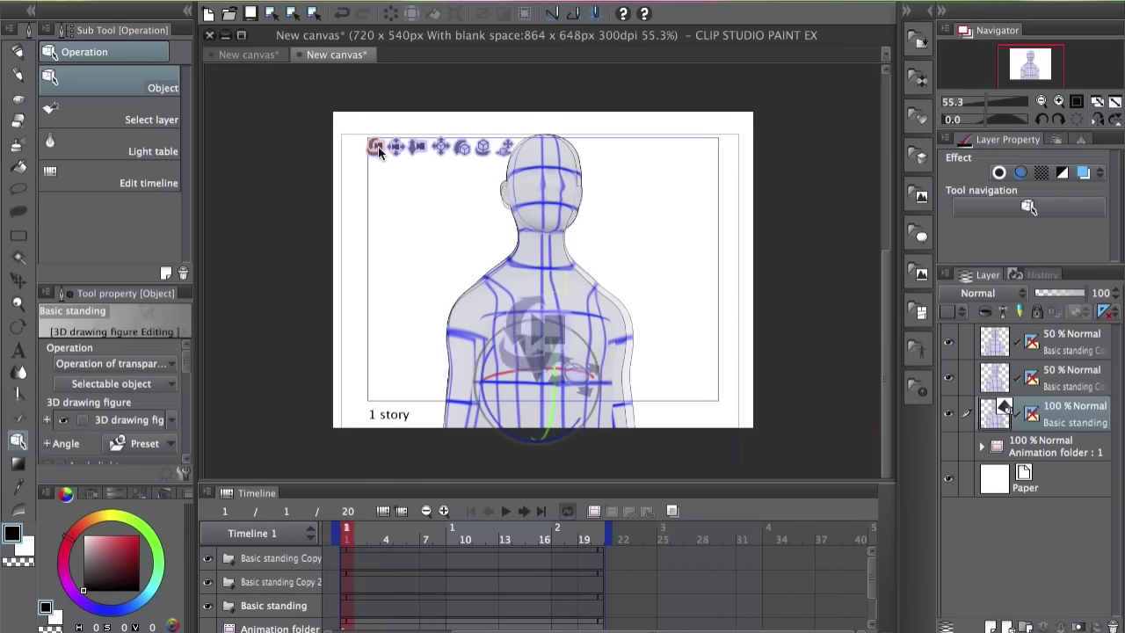
Rotate the camera again to turn the figure, hiding the copies to check the pose.
{"action": "left_click", "coordinate": [389, 148]}
{"action": "left_click_drag", "start_coordinate": [390, 149], "coordinate": [474, 154]}
{"action": "left_click", "coordinate": [949, 412]}
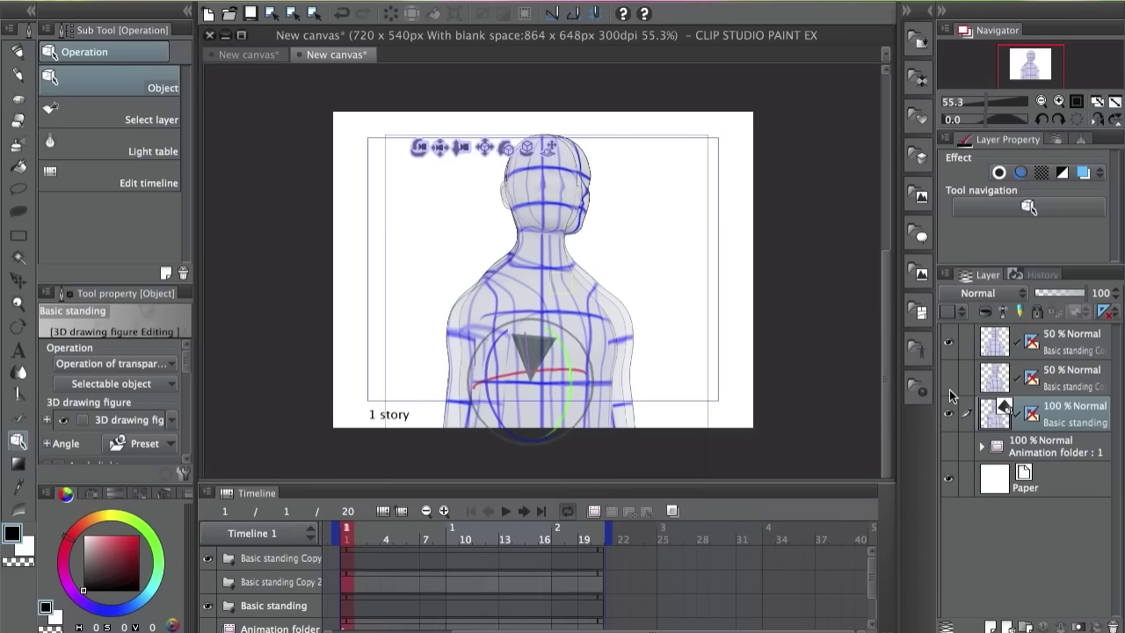
{"action": "left_click", "coordinate": [950, 413]}
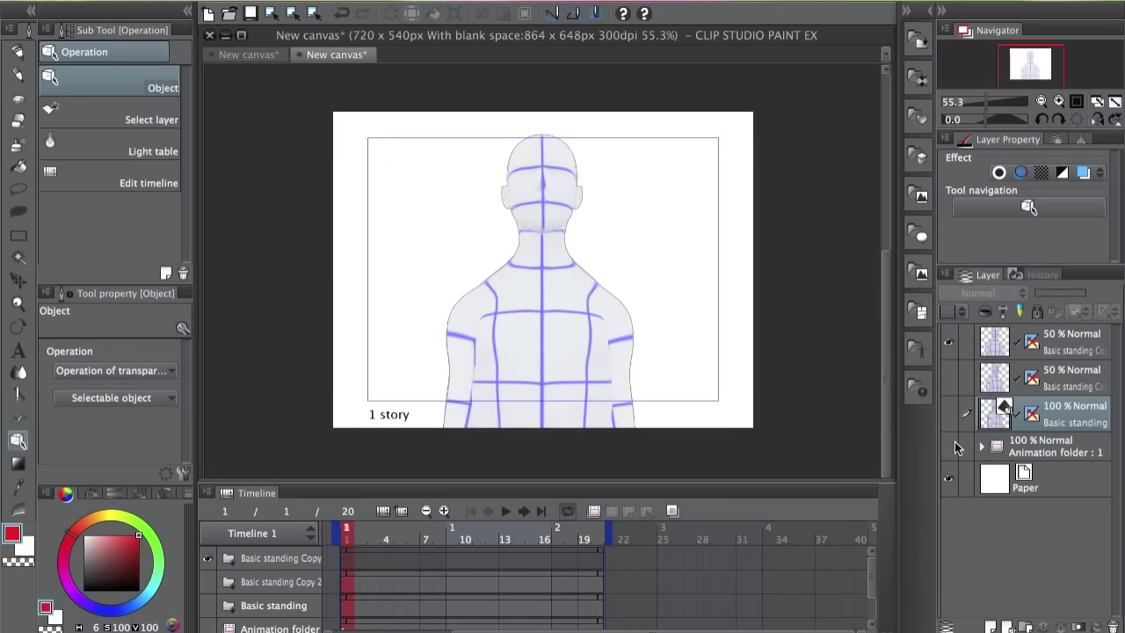
{"action": "left_click", "coordinate": [949, 378]}
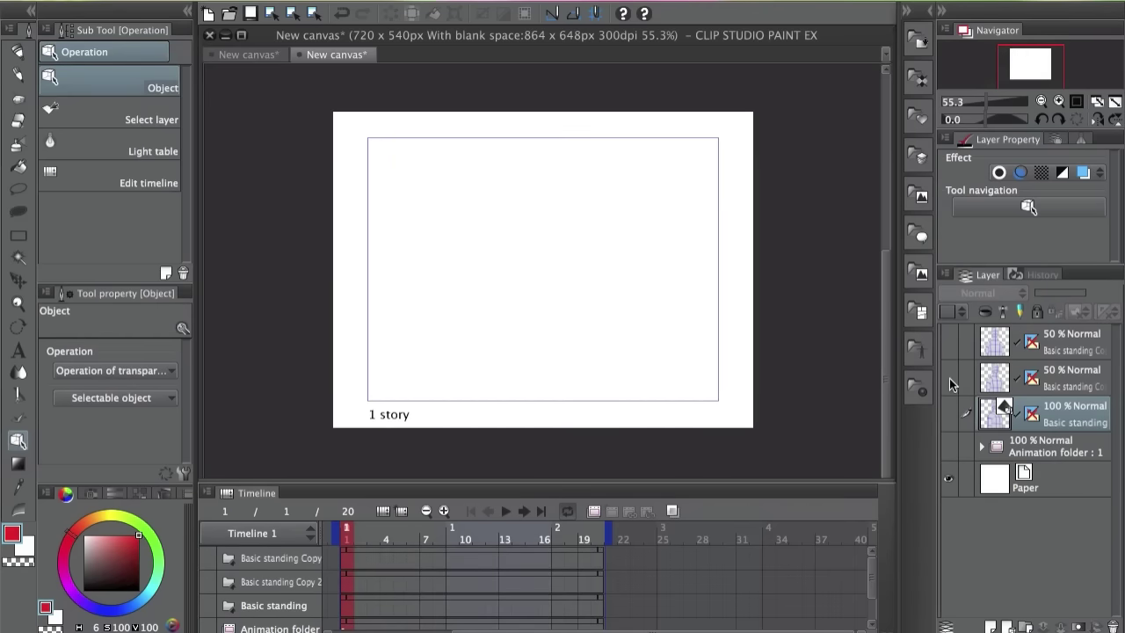
{"action": "left_click", "coordinate": [950, 376]}
{"action": "left_click", "coordinate": [949, 342]}
{"action": "left_click", "coordinate": [949, 378]}
Make the original figure and both 50% copies visible again and reselect the original.
{"action": "left_click", "coordinate": [949, 414]}
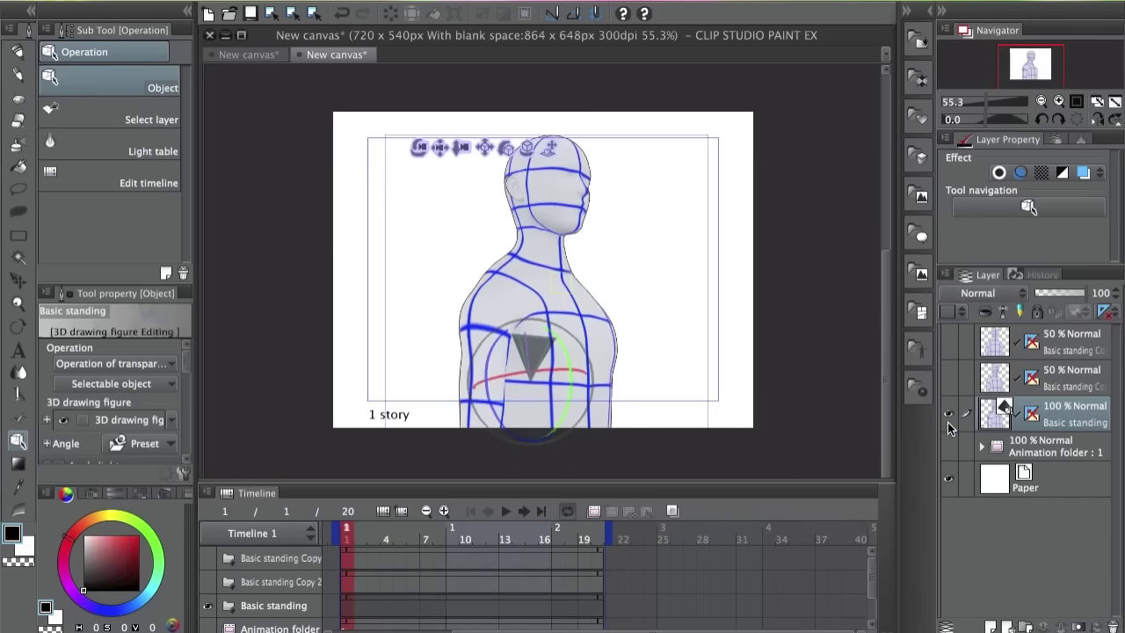
{"action": "left_click", "coordinate": [949, 377]}
{"action": "left_click", "coordinate": [949, 342]}
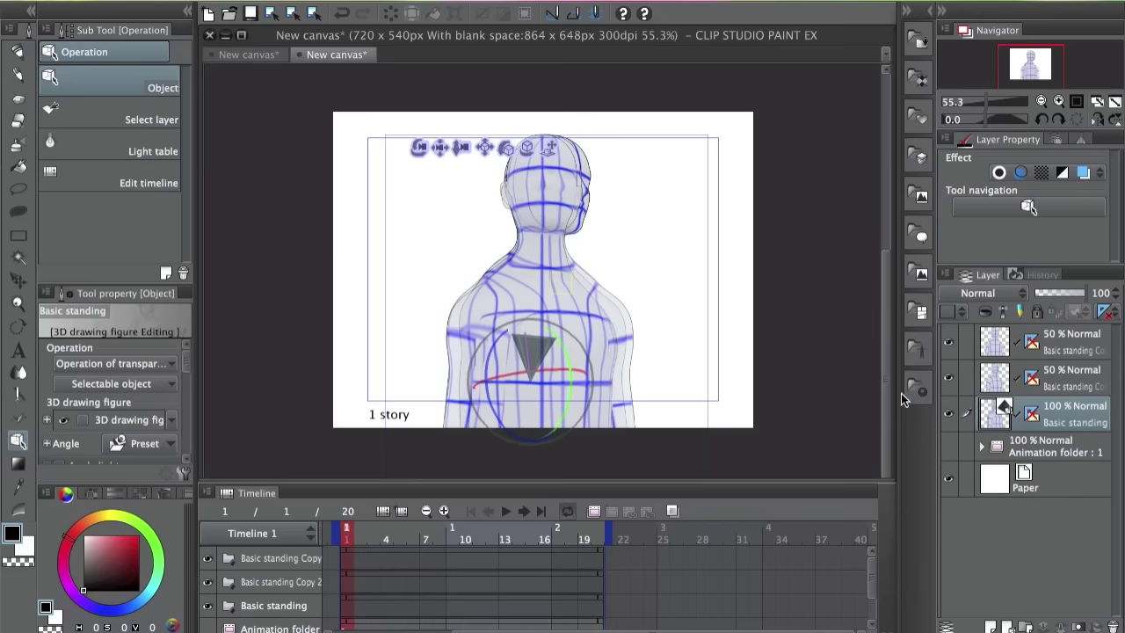
{"action": "left_click", "coordinate": [1029, 378]}
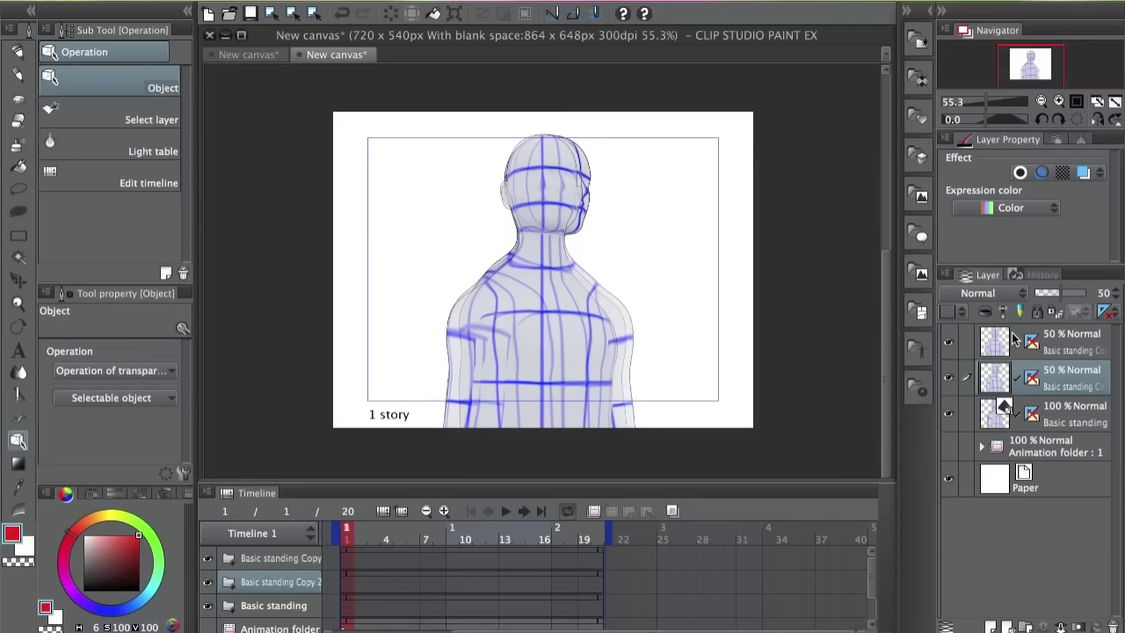
{"action": "left_click", "coordinate": [1063, 420]}
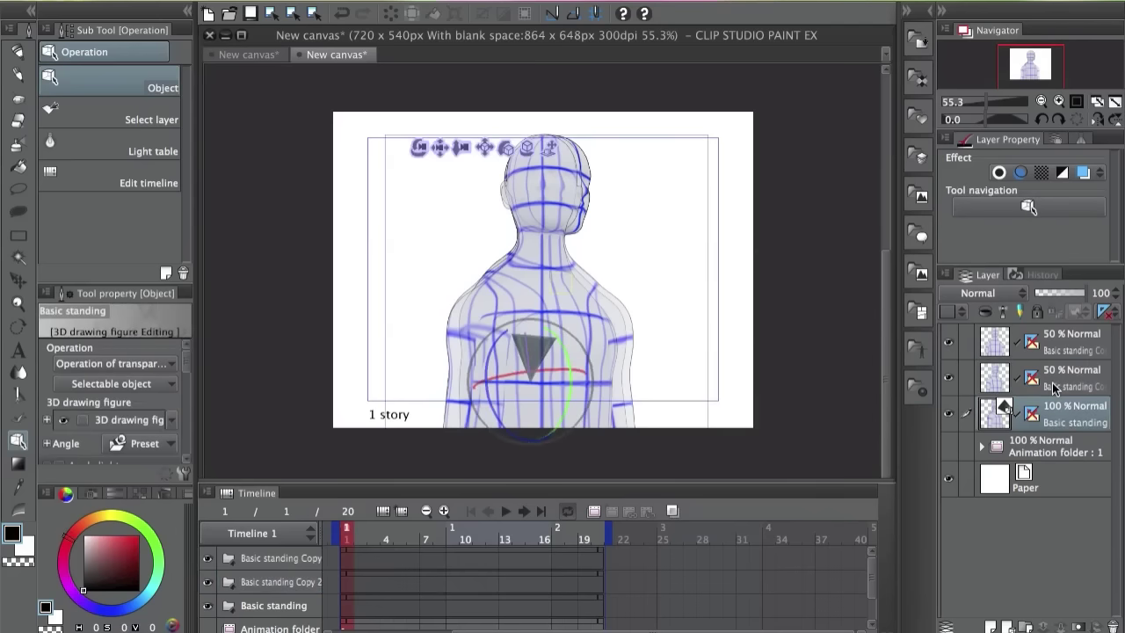
Run the 'duplicate and raster + opacity' Auto Action from the F12 panel to add a copy.
{"action": "key", "text": "F12"}
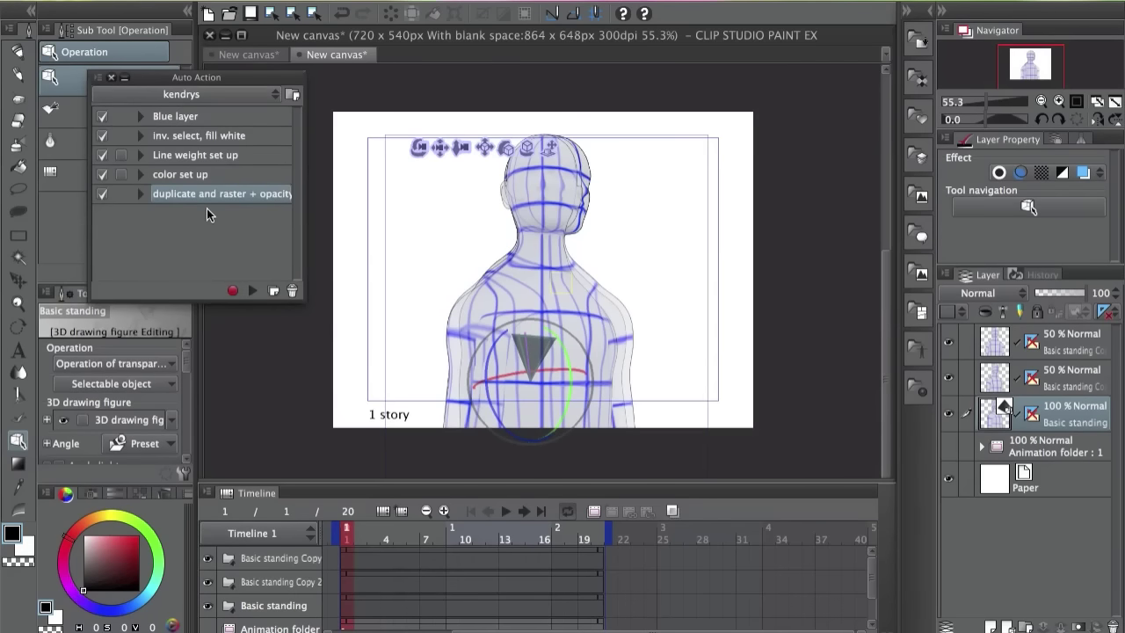
{"action": "left_click_drag", "start_coordinate": [297, 78], "coordinate": [288, 141]}
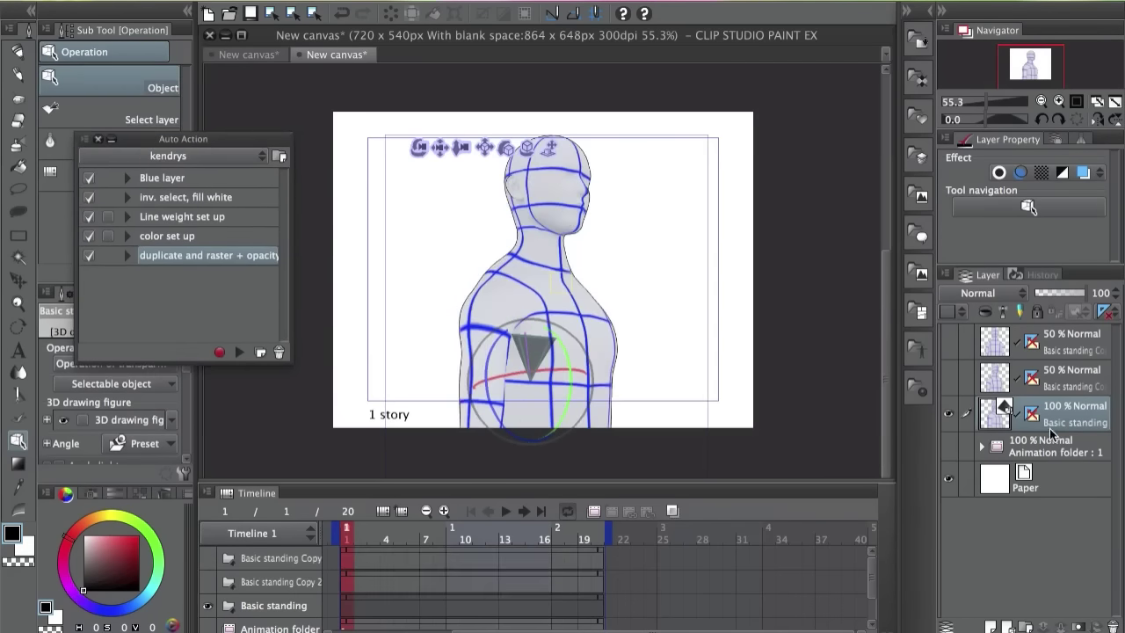
{"action": "left_click", "coordinate": [239, 352]}
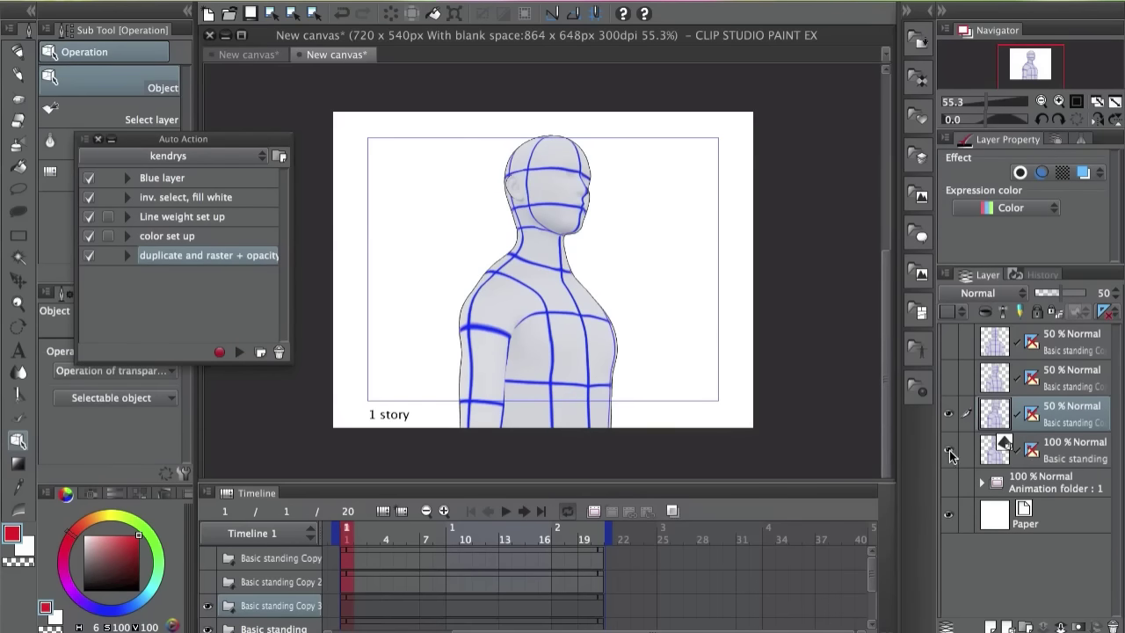
{"action": "left_click", "coordinate": [948, 450]}
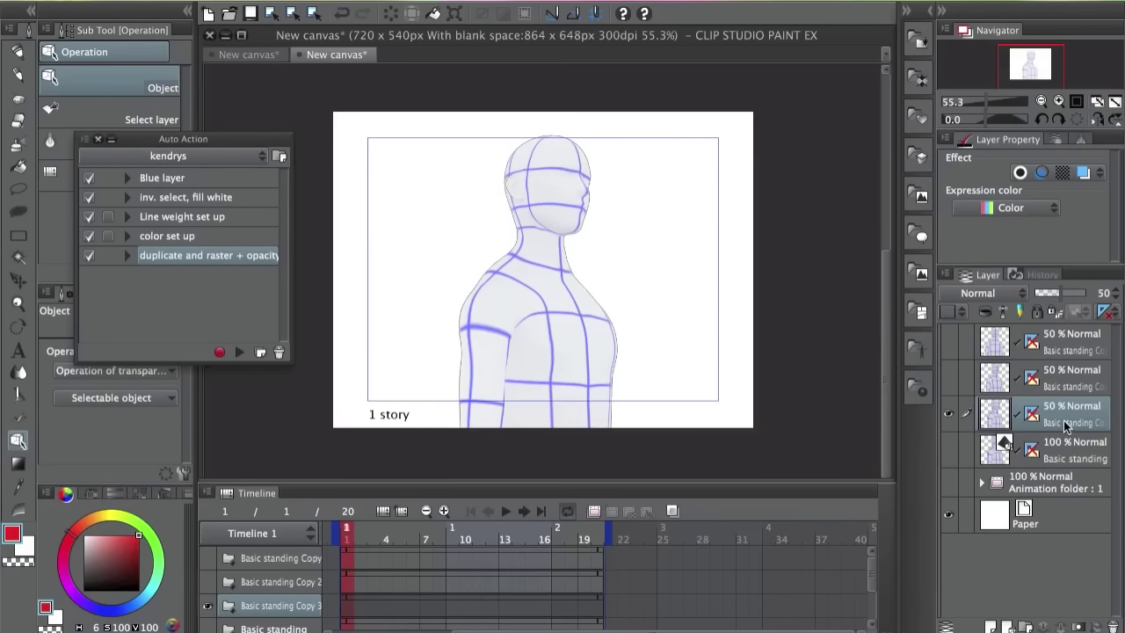
{"action": "left_click", "coordinate": [948, 451]}
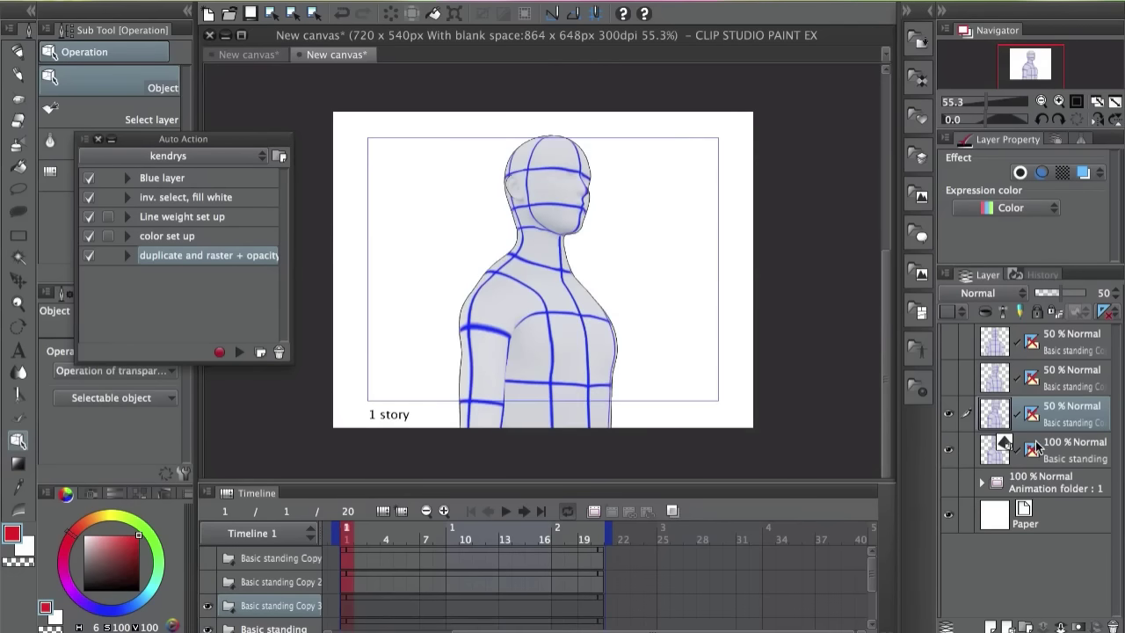
Turn the figure to a right-facing profile, add two more half-opacity copies, and hide the upper copies.
{"action": "left_click", "coordinate": [1076, 459]}
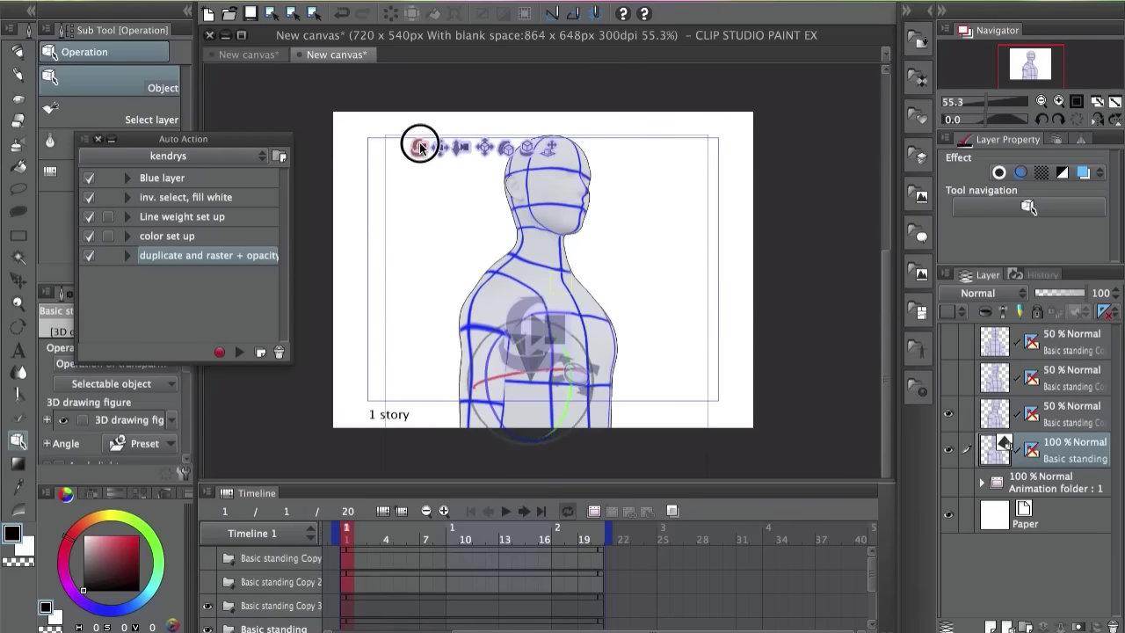
{"action": "left_click_drag", "start_coordinate": [420, 146], "coordinate": [493, 151]}
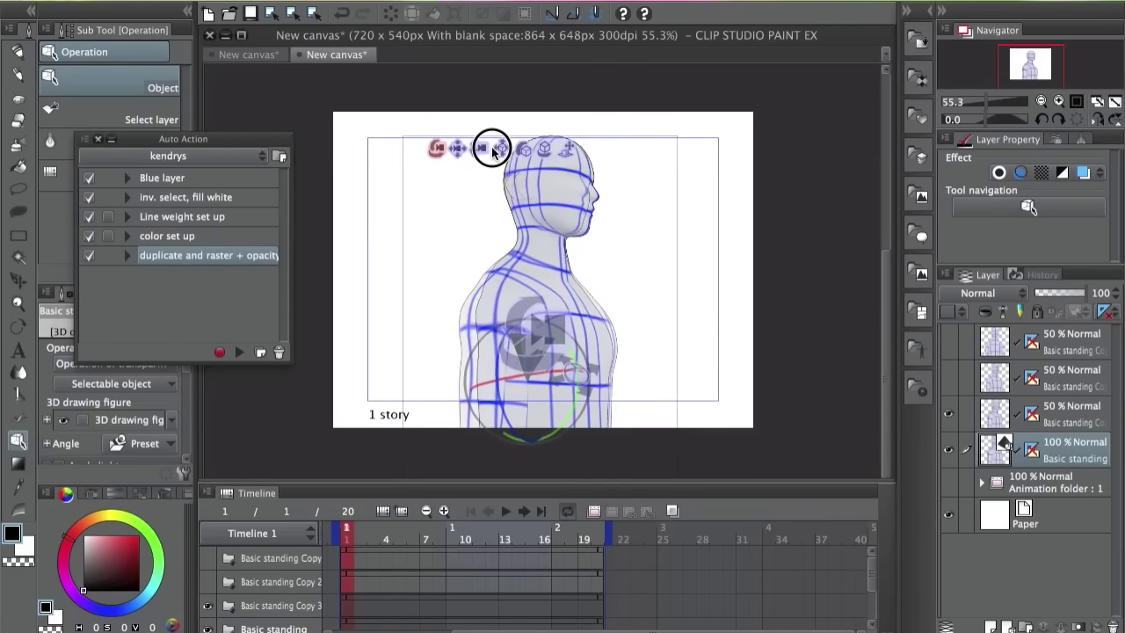
{"action": "left_click", "coordinate": [238, 351]}
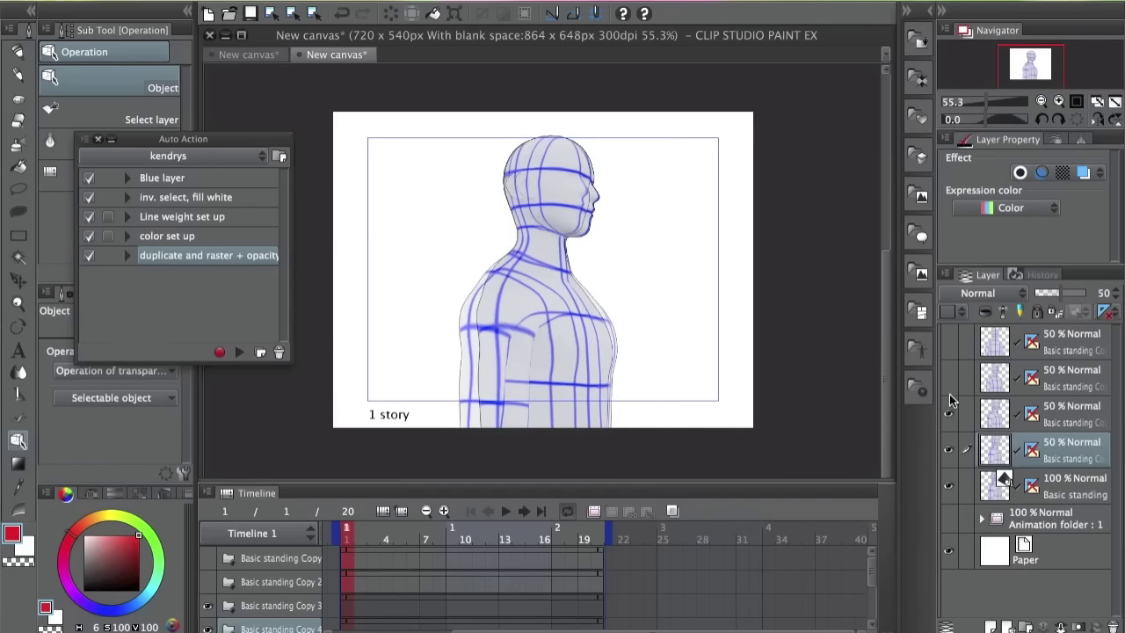
{"action": "left_click", "coordinate": [1079, 492]}
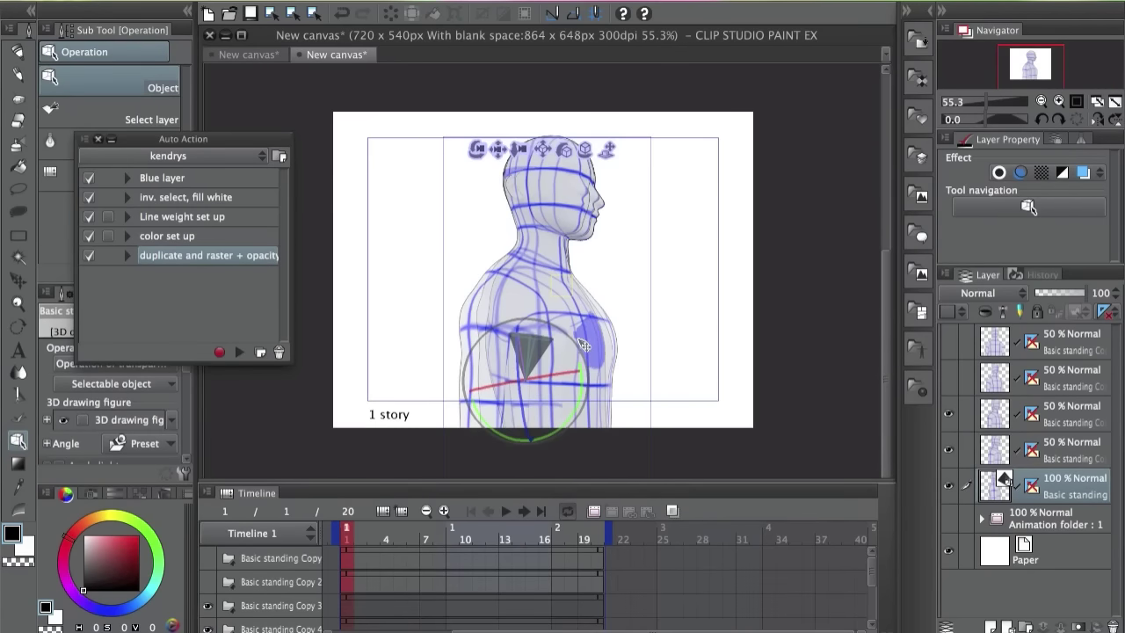
{"action": "left_click", "coordinate": [235, 352]}
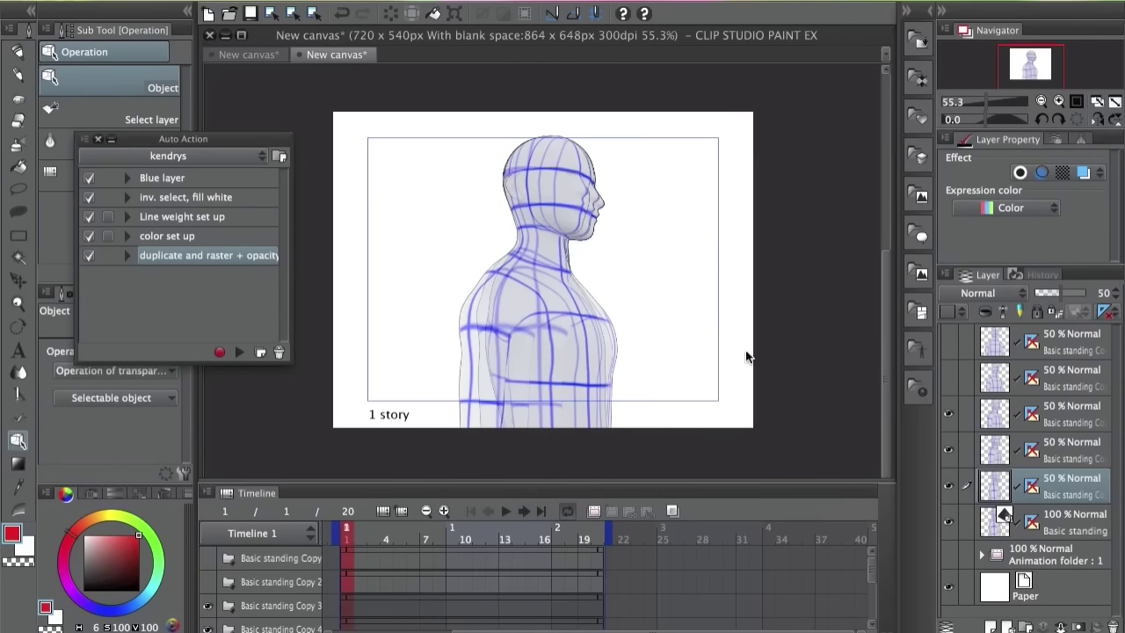
{"action": "left_click_drag", "start_coordinate": [948, 485], "coordinate": [950, 411]}
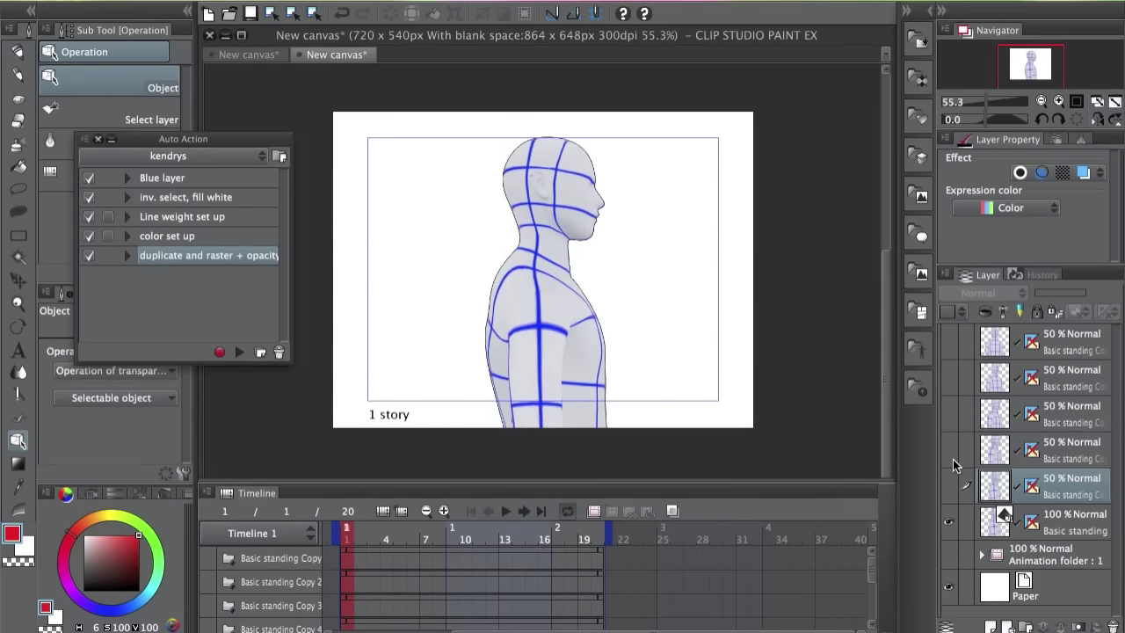
Compare the current copy, then add a half-opacity raster copy of the further-turned 3D pose.
{"action": "left_click", "coordinate": [949, 485]}
{"action": "left_click", "coordinate": [949, 485]}
{"action": "left_click", "coordinate": [948, 490]}
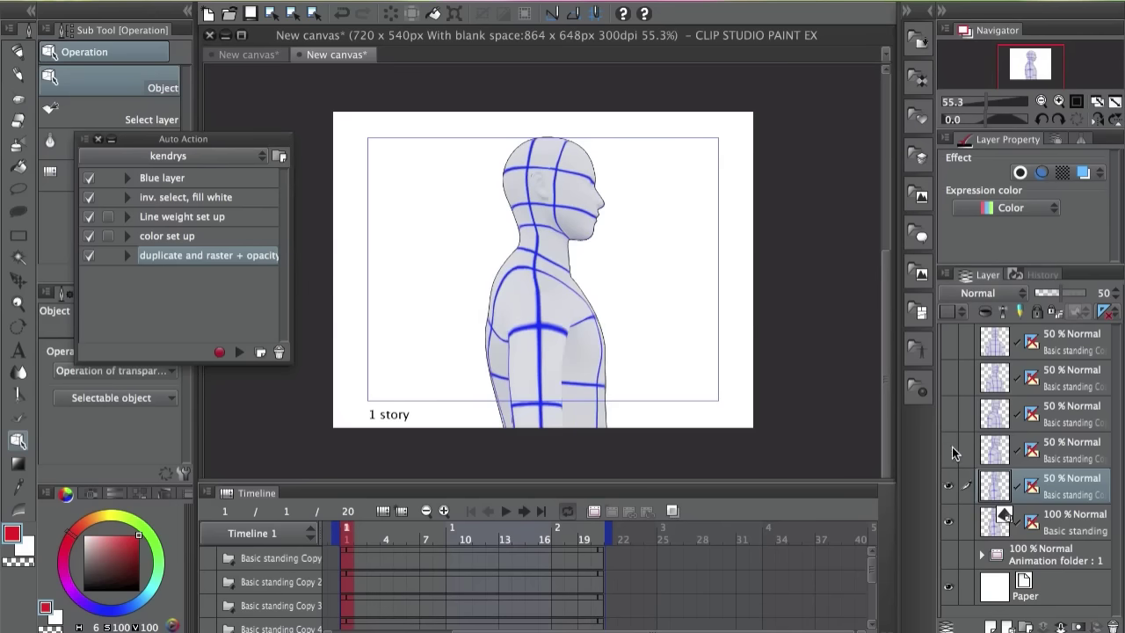
{"action": "left_click", "coordinate": [975, 519]}
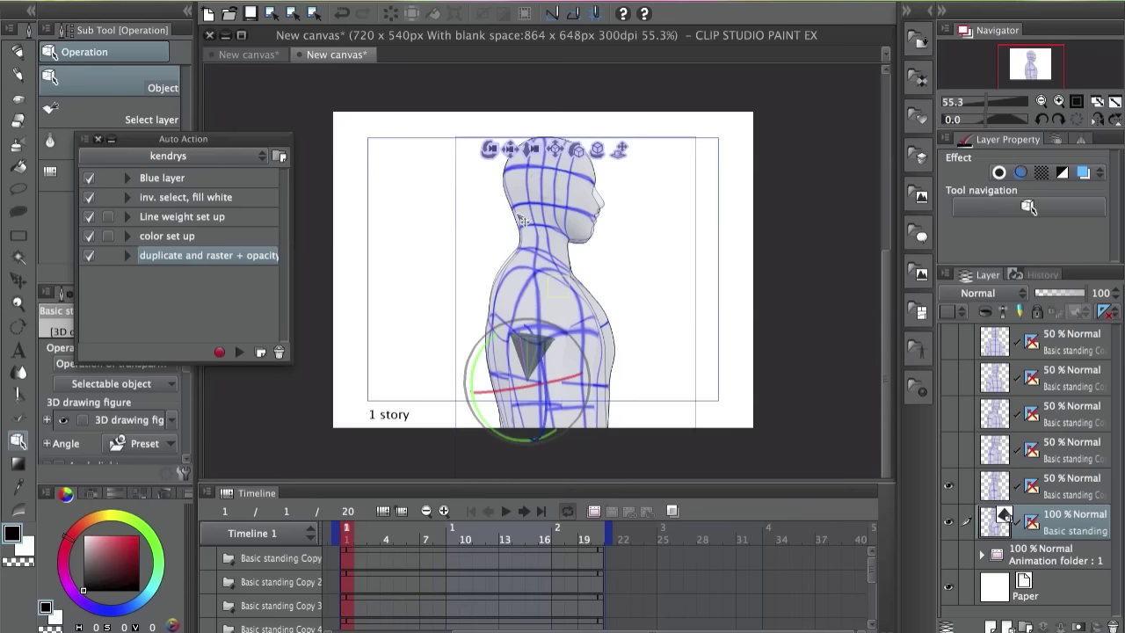
{"action": "left_click", "coordinate": [239, 351]}
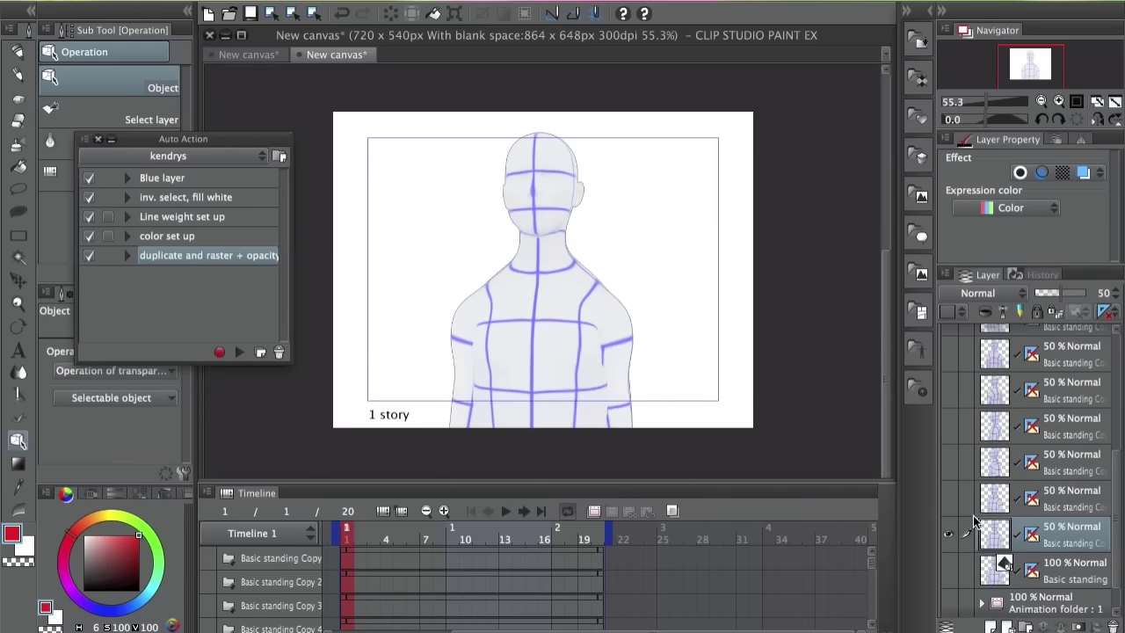
Show the earlier figure copies again and bring them back to full opacity.
{"action": "left_click", "coordinate": [948, 497]}
{"action": "left_click", "coordinate": [946, 466]}
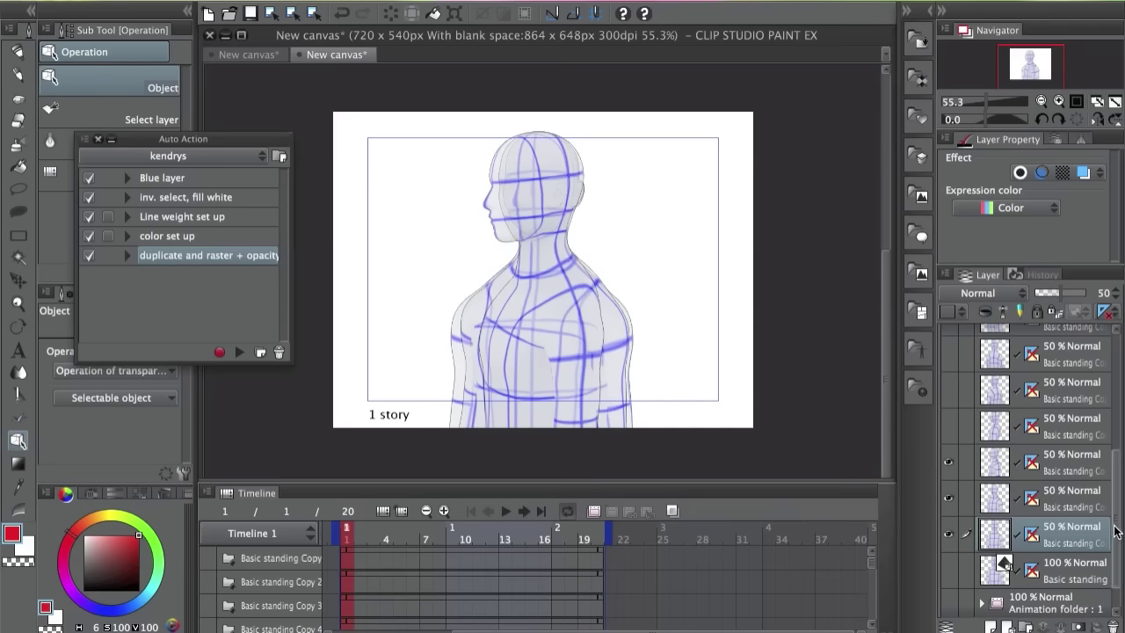
{"action": "key", "text": "ctrl+z"}
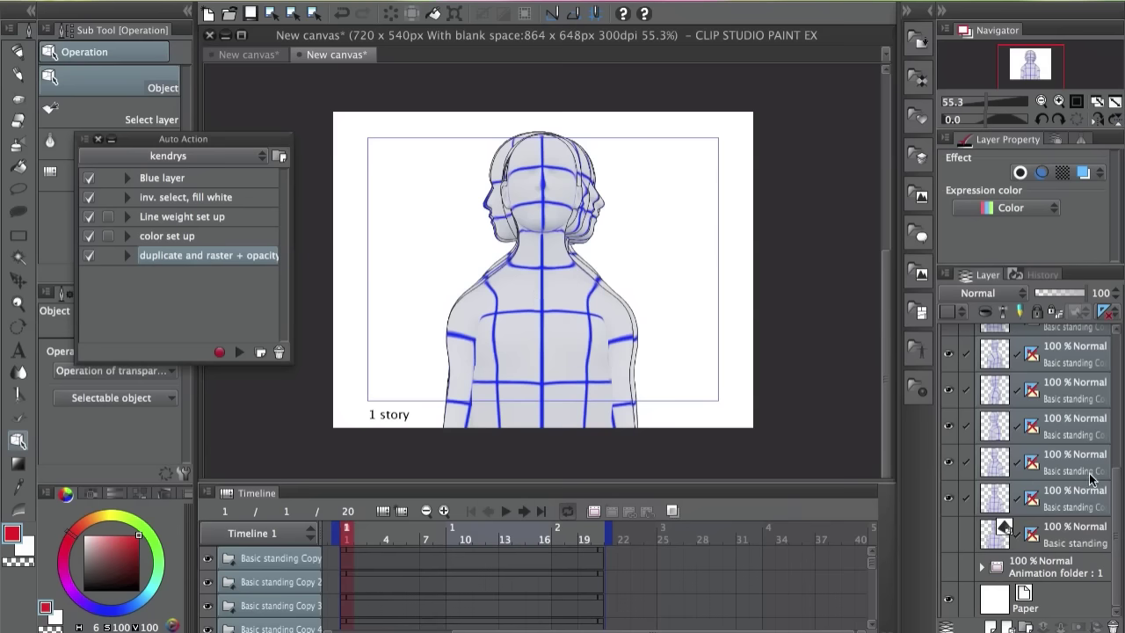
Drag the full-opacity figure copies into the Animation folder, giving it 13 layers.
{"action": "left_click_drag", "start_coordinate": [1039, 543], "coordinate": [1079, 552]}
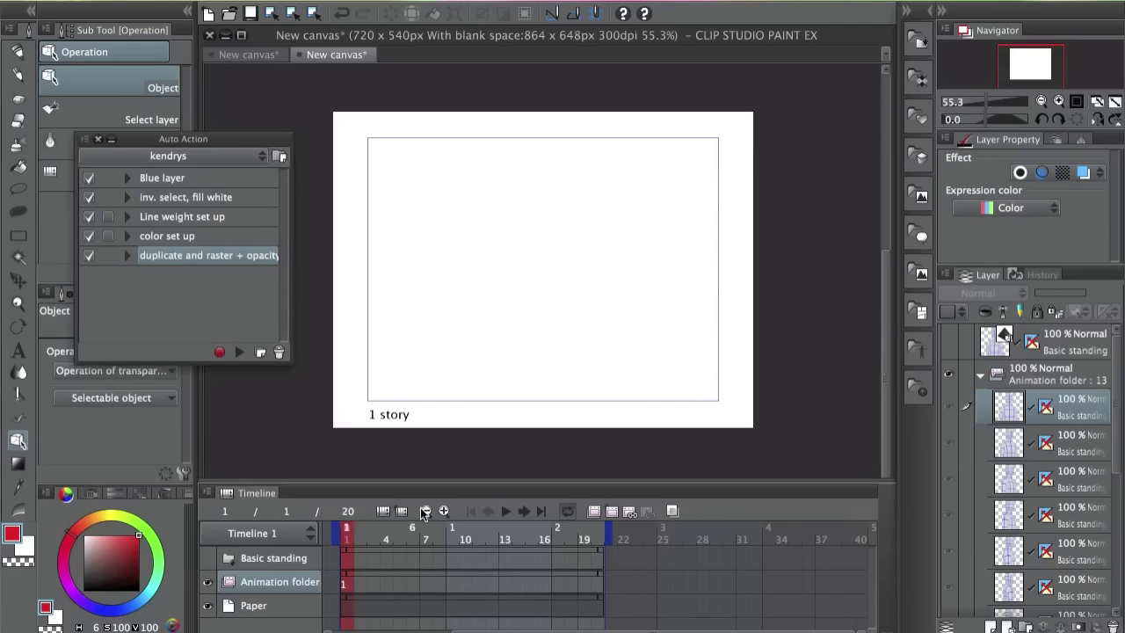
Assign Basic standing Copy and Copy 2 as the cels for frames 1 and 2.
{"action": "double_click", "coordinate": [347, 584]}
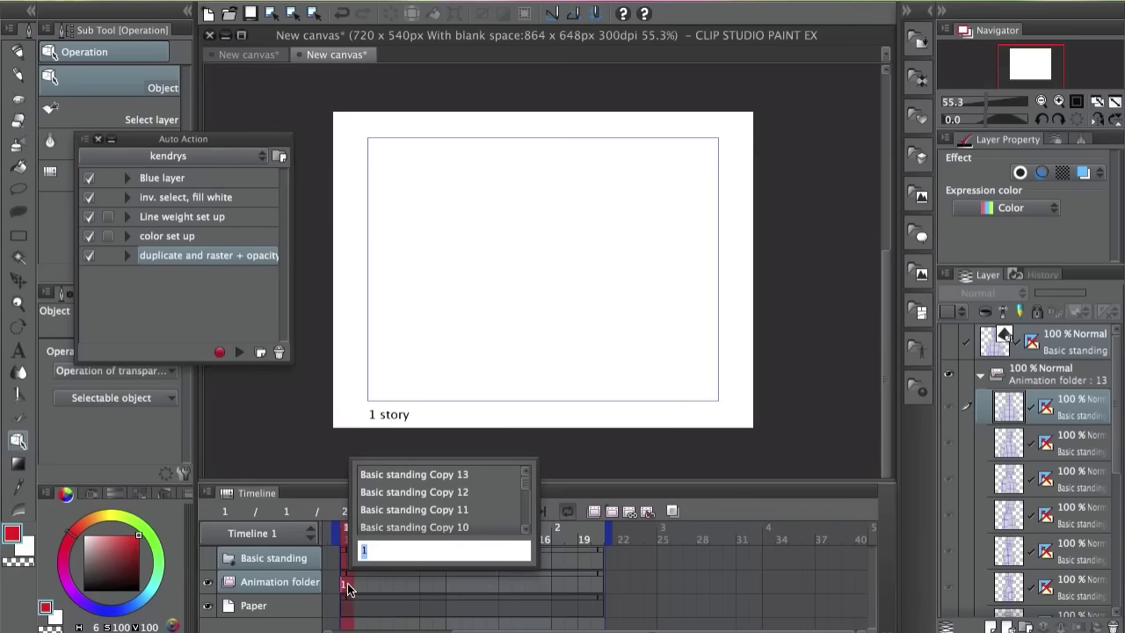
{"action": "left_click_drag", "start_coordinate": [530, 485], "coordinate": [524, 532]}
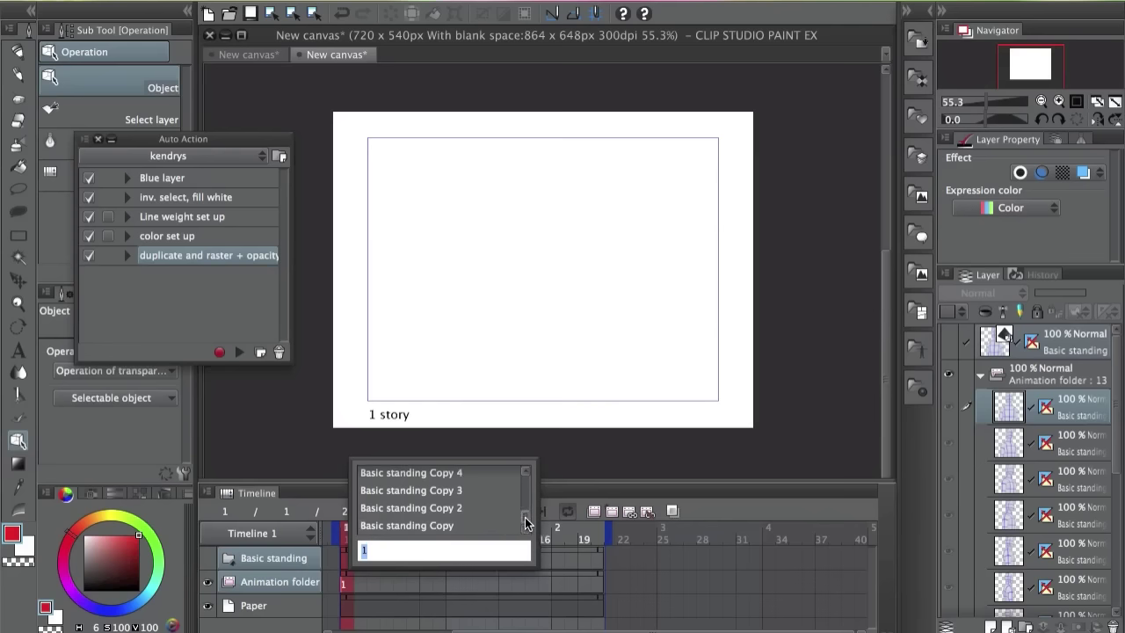
{"action": "mouse_move", "coordinate": [525, 526]}
{"action": "left_mouse_down"}
{"action": "mouse_move", "coordinate": [522, 472]}
{"action": "mouse_move", "coordinate": [532, 536]}
{"action": "left_mouse_up"}
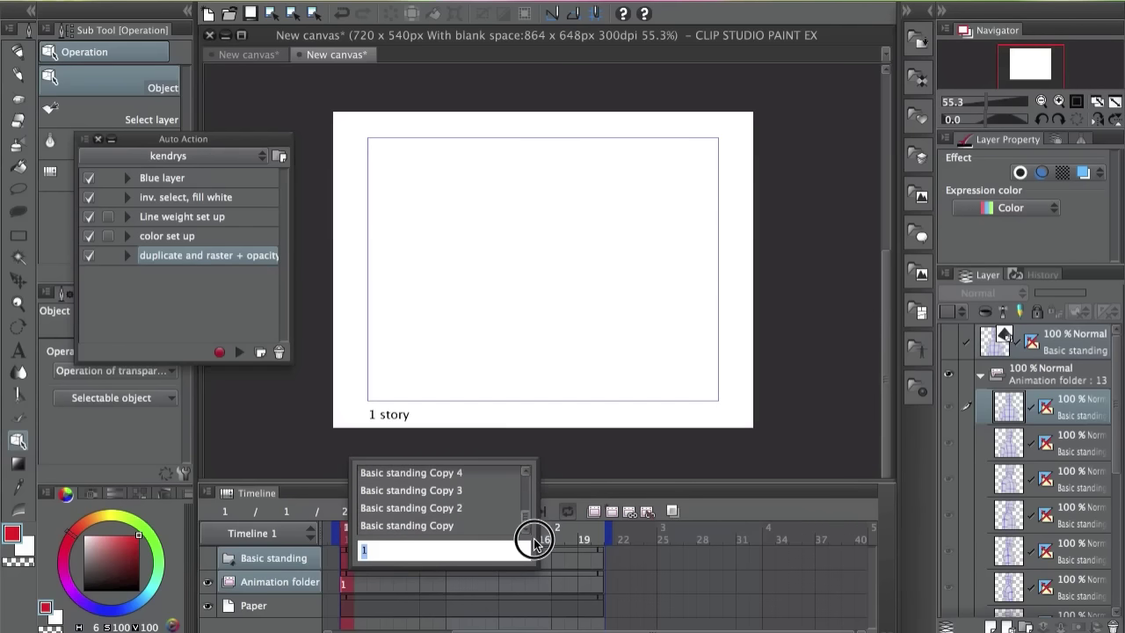
{"action": "left_click", "coordinate": [440, 527]}
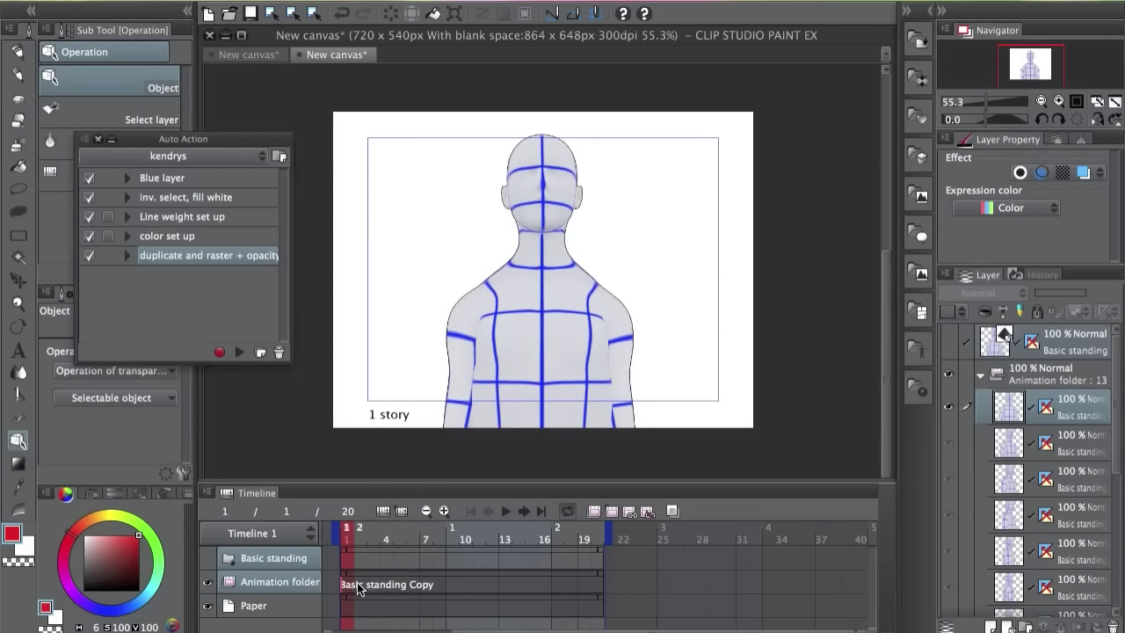
{"action": "left_click", "coordinate": [361, 586]}
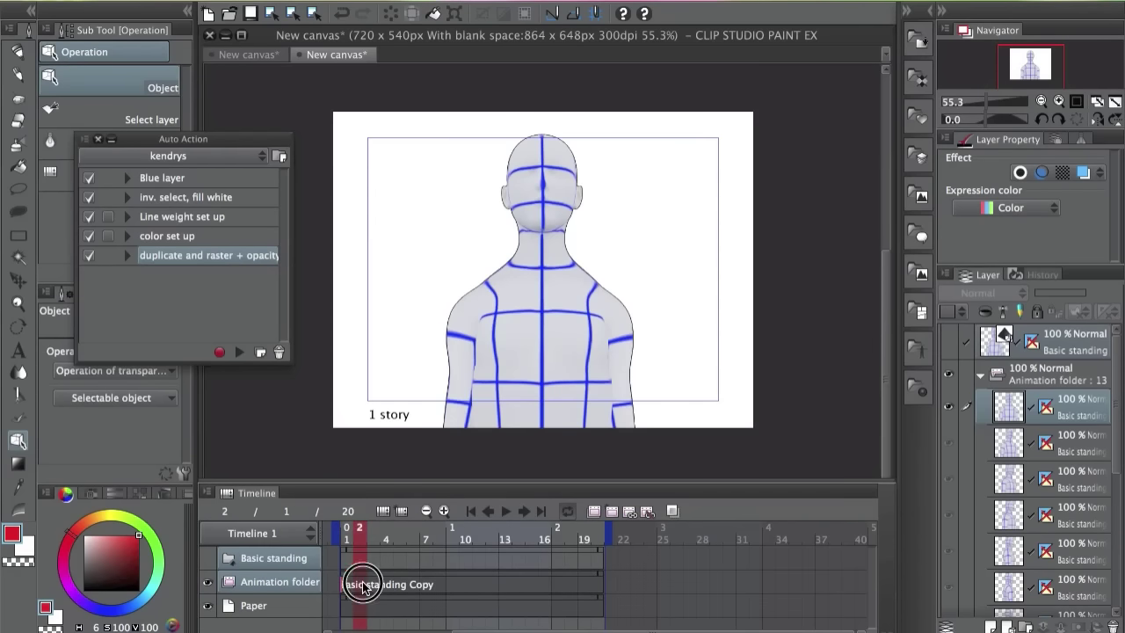
{"action": "left_click", "coordinate": [362, 582]}
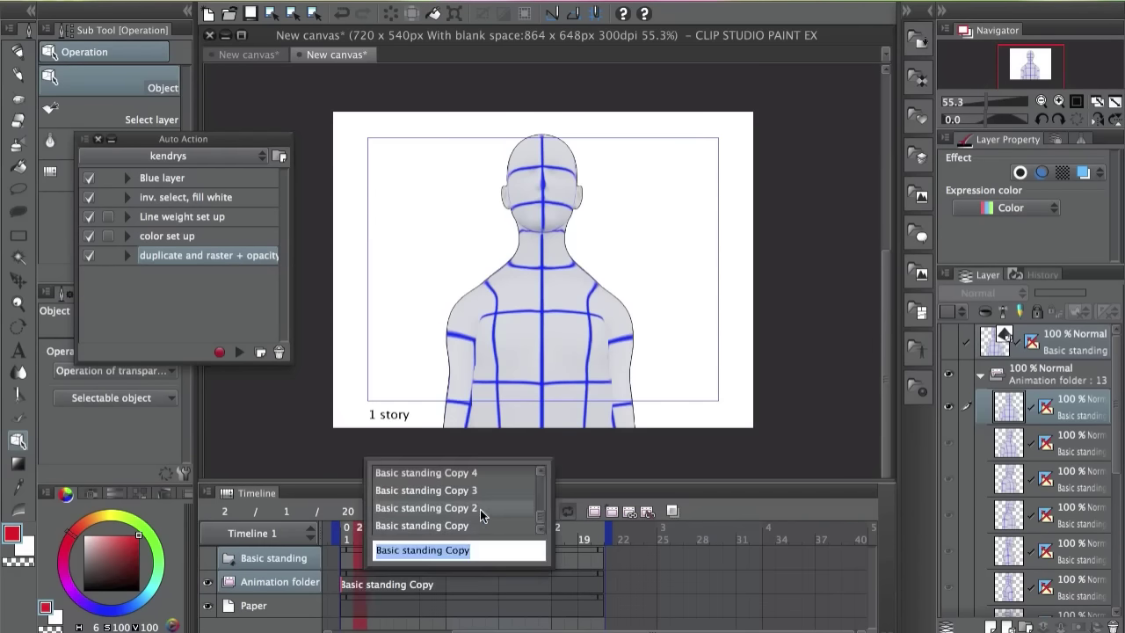
{"action": "left_click", "coordinate": [481, 508]}
{"action": "left_click", "coordinate": [372, 586]}
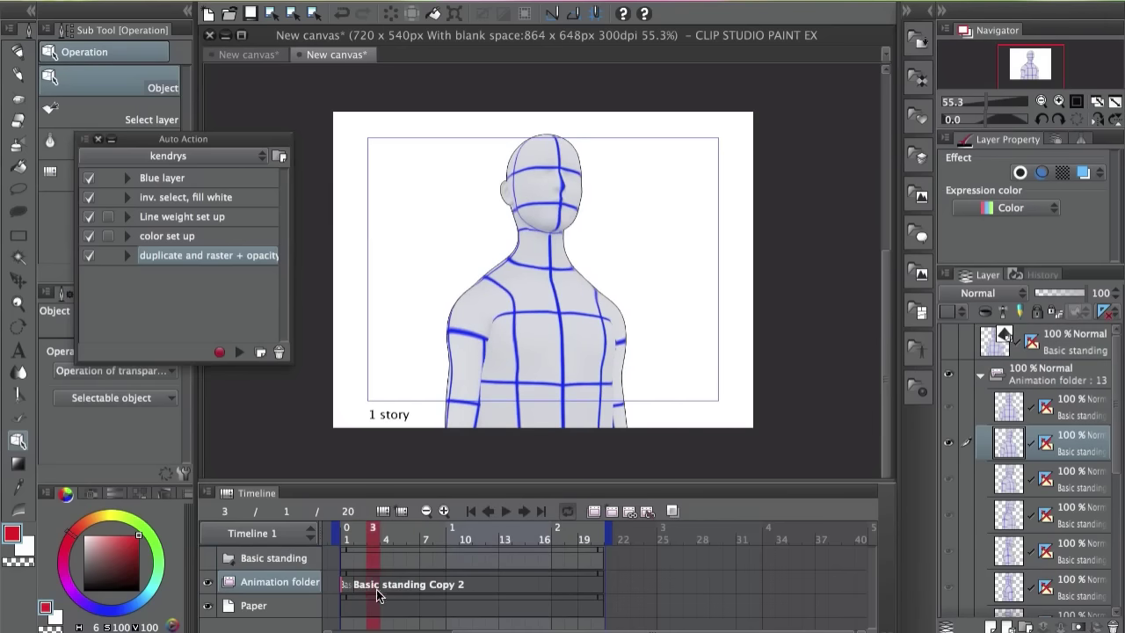
Assign Copy 3 and Copy 4 to frames 3 and 4, then fill frames 5 through 9.
{"action": "left_click", "coordinate": [375, 587]}
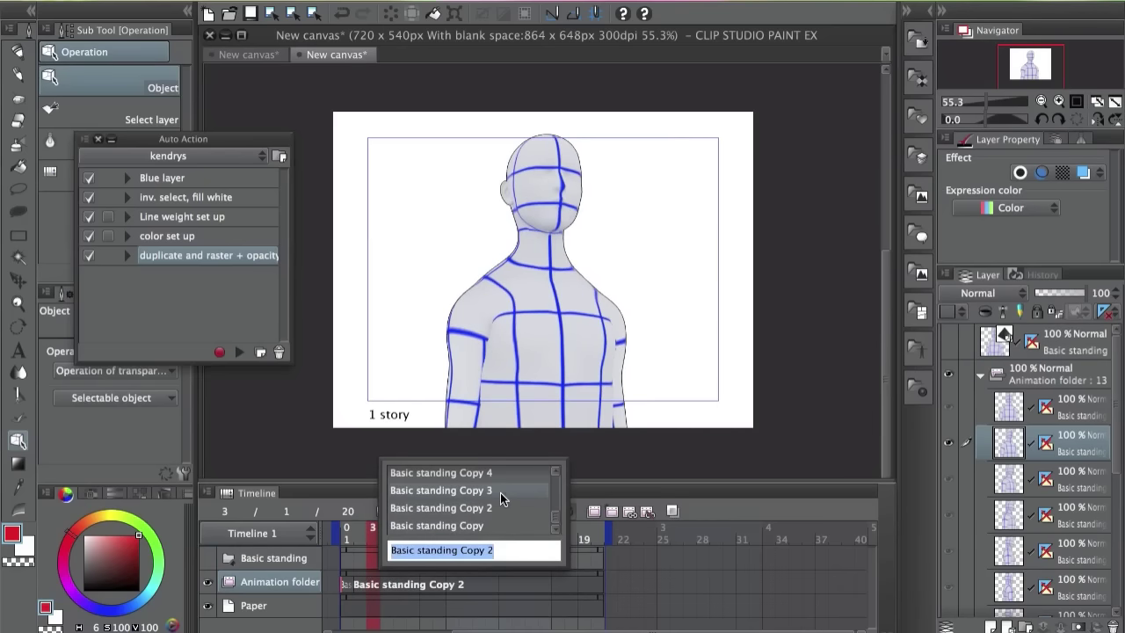
{"action": "left_click", "coordinate": [498, 490]}
{"action": "left_click", "coordinate": [384, 586]}
{"action": "left_click", "coordinate": [384, 586]}
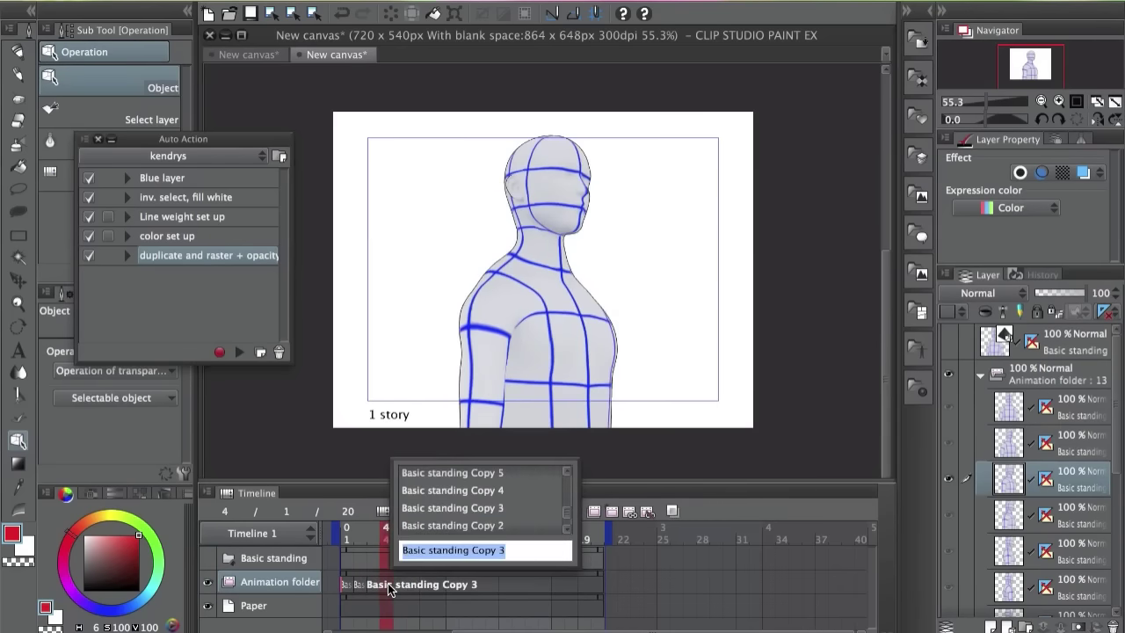
{"action": "left_click", "coordinate": [501, 498]}
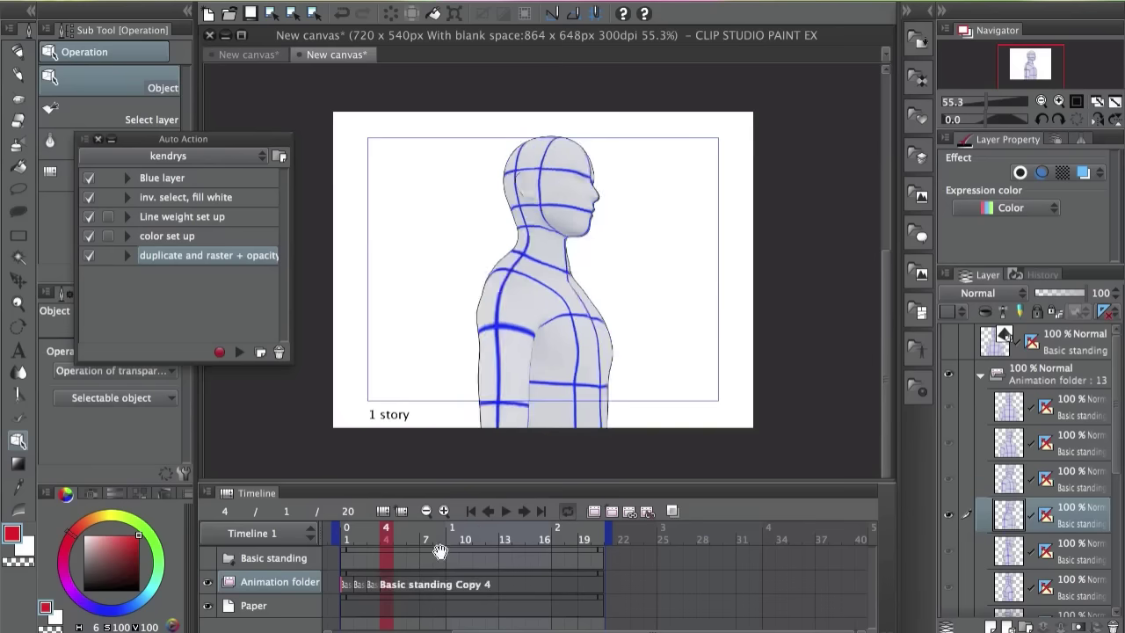
{"action": "left_click", "coordinate": [398, 582]}
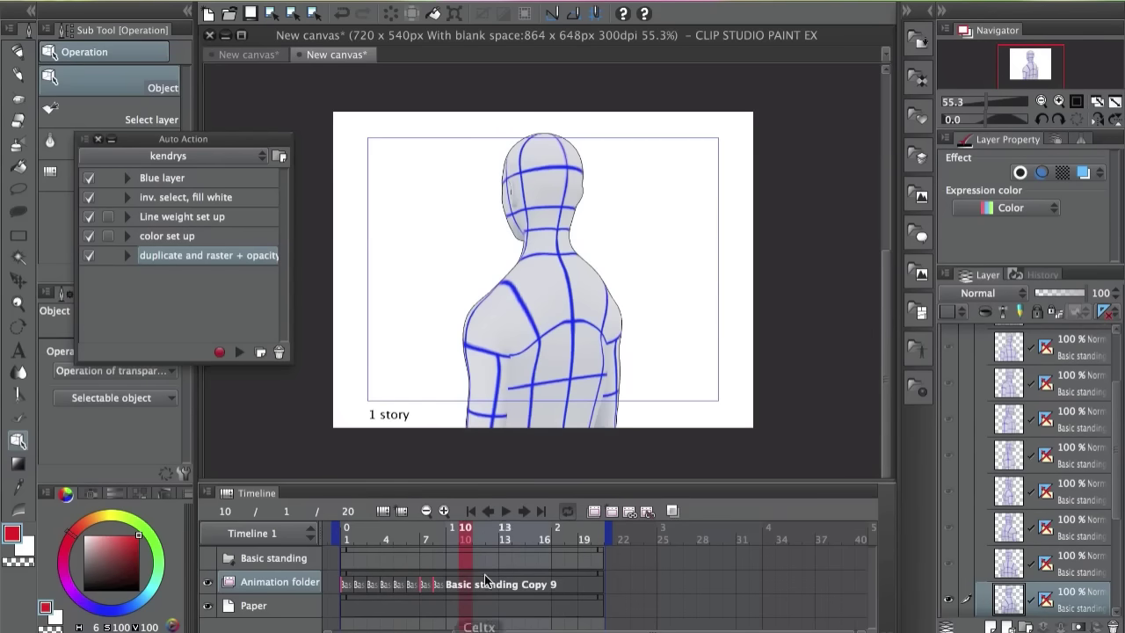
Put Basic standing Copy 10 through Copy 13 into the final frames, ending at frame 13.
{"action": "left_click", "coordinate": [466, 586]}
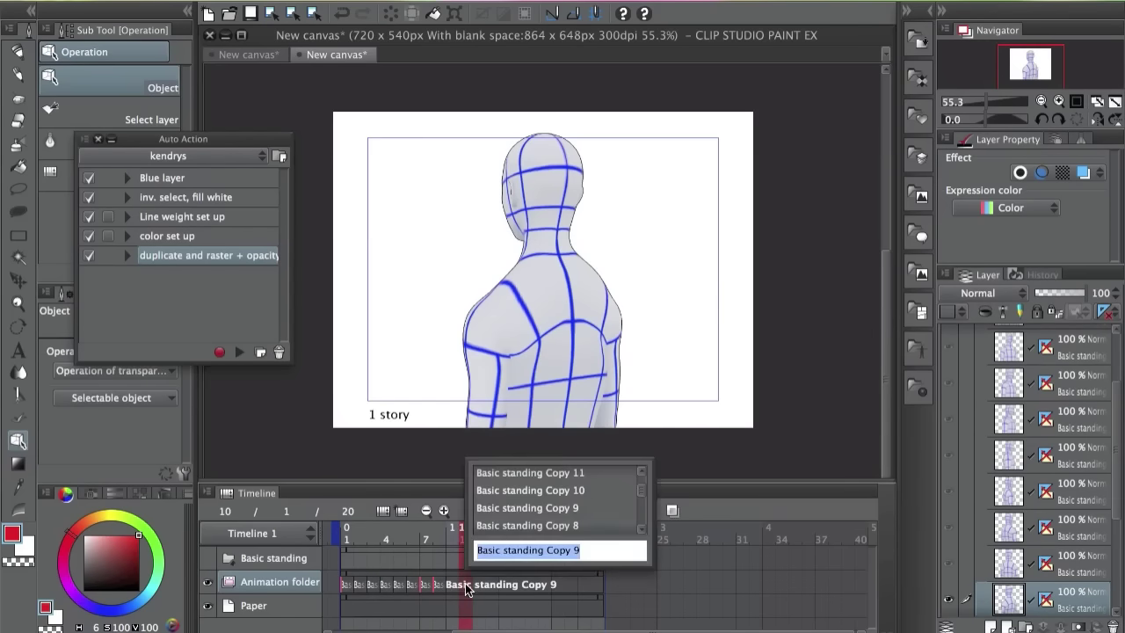
{"action": "left_click", "coordinate": [591, 489]}
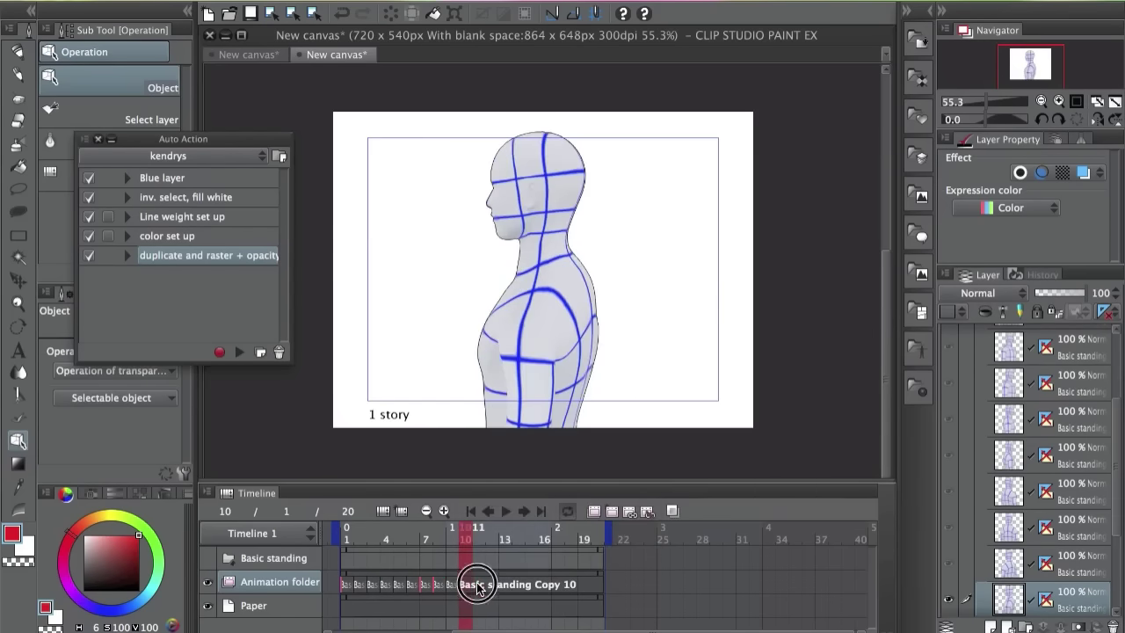
{"action": "left_click", "coordinate": [475, 584]}
{"action": "left_click", "coordinate": [618, 489]}
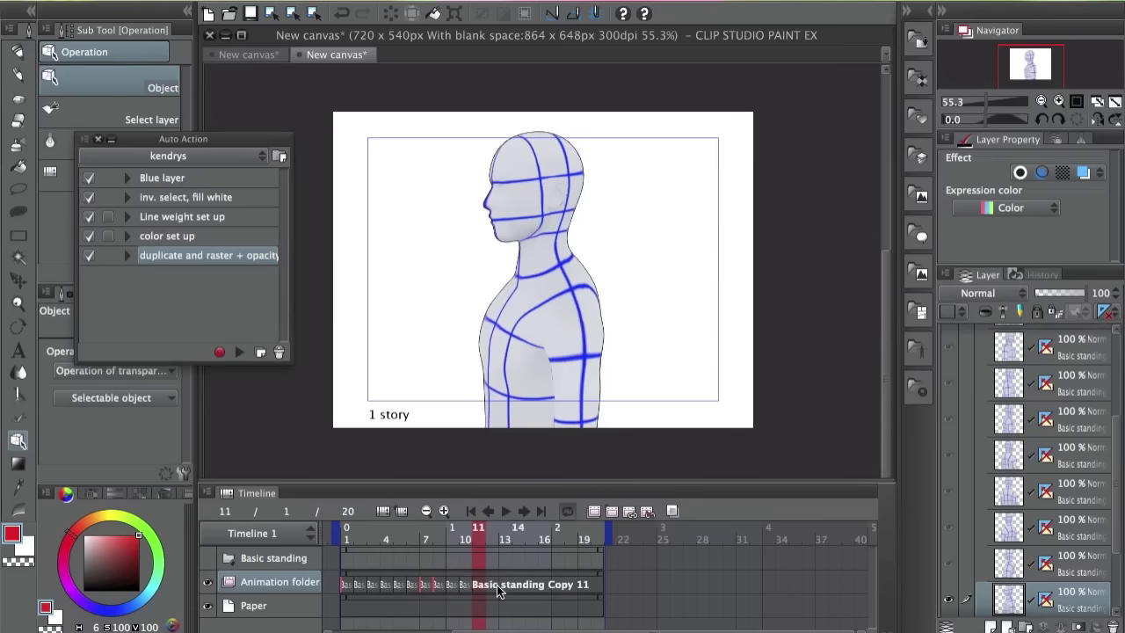
{"action": "left_click", "coordinate": [493, 586]}
{"action": "left_click", "coordinate": [493, 585]}
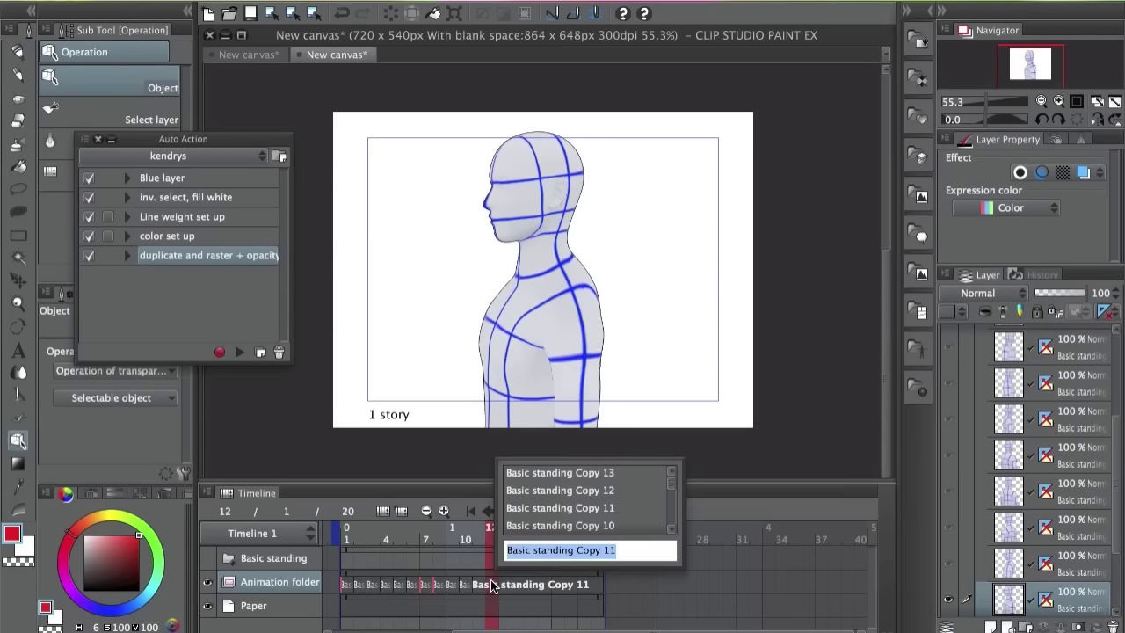
{"action": "left_click", "coordinate": [618, 491]}
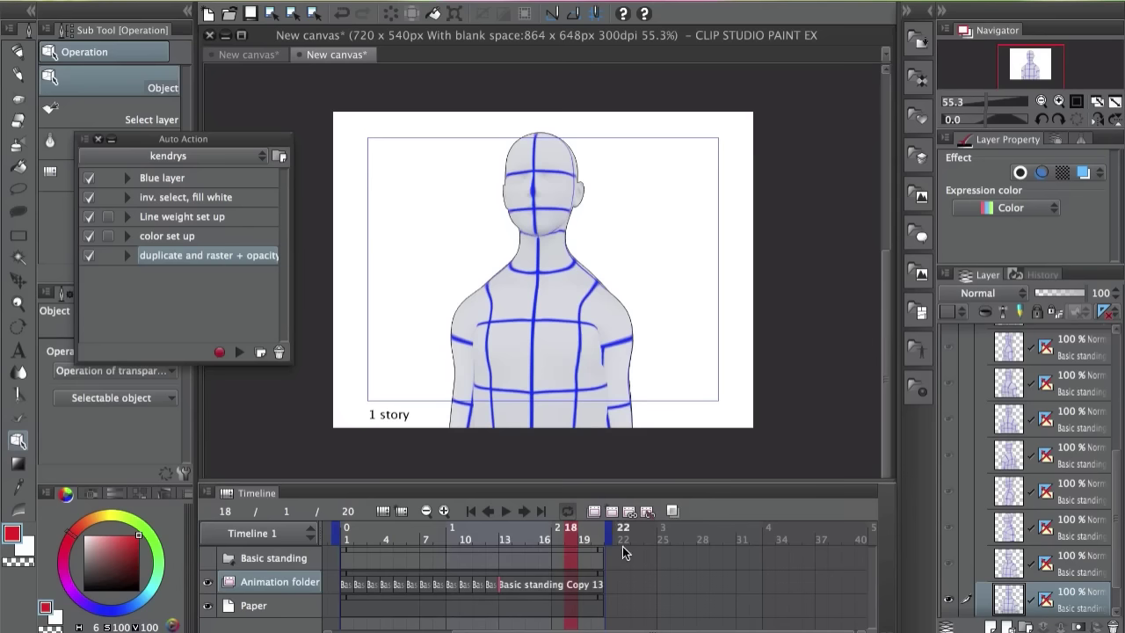
Trim the Animation folder clip and the timeline end marker to frame 13, with looping on.
{"action": "left_click", "coordinate": [544, 587]}
{"action": "left_click", "coordinate": [504, 591]}
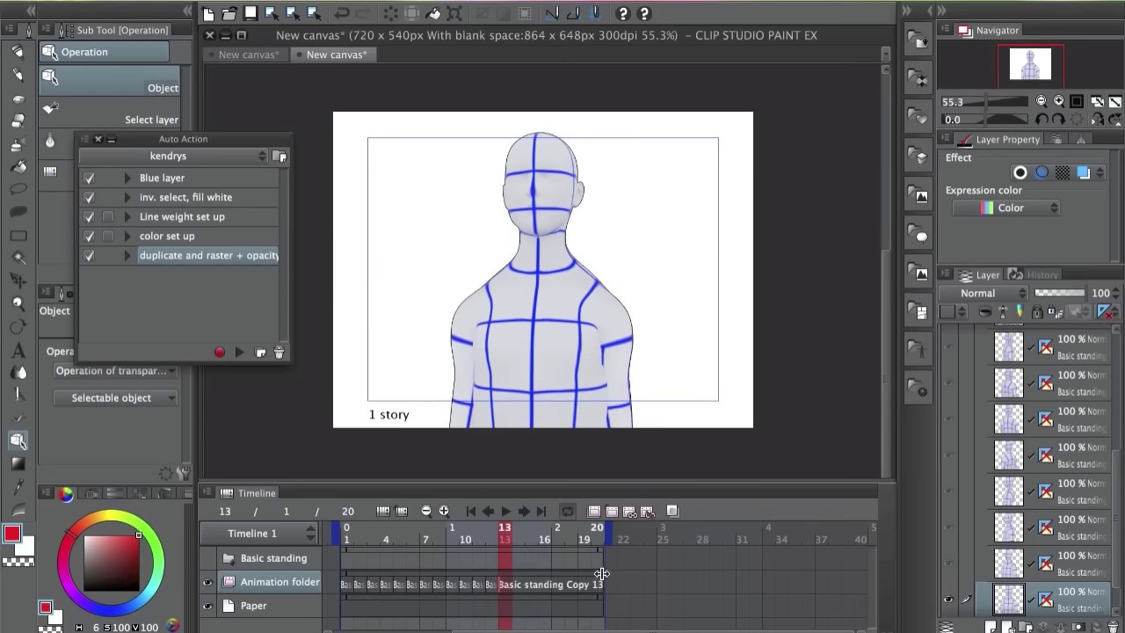
{"action": "left_click_drag", "start_coordinate": [601, 573], "coordinate": [567, 582]}
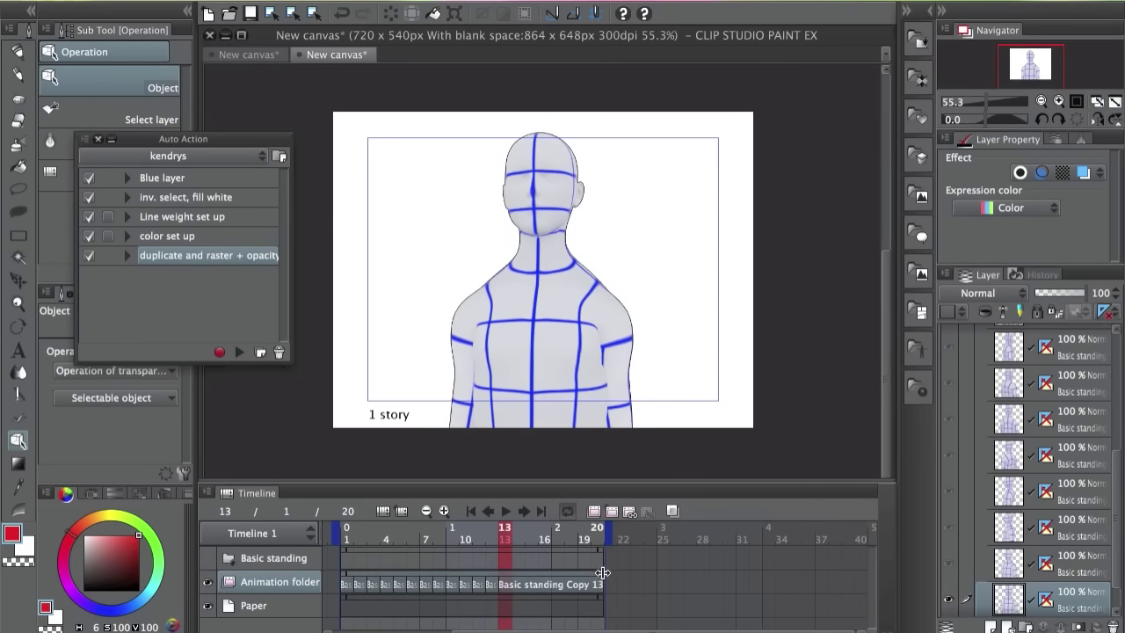
{"action": "left_click_drag", "start_coordinate": [600, 572], "coordinate": [525, 576]}
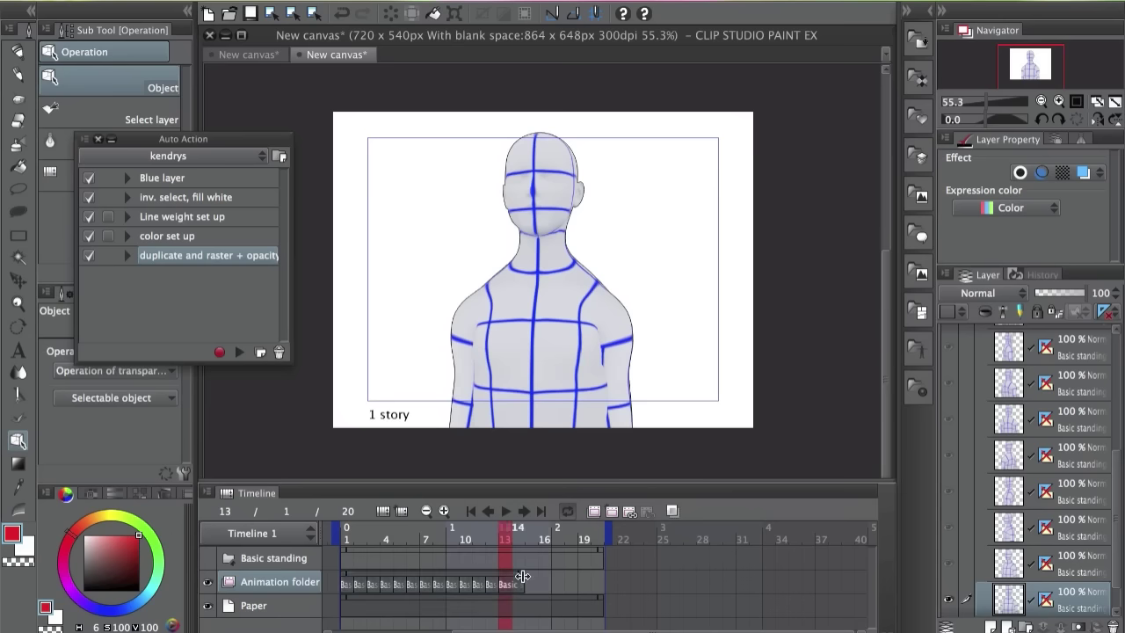
{"action": "left_click_drag", "start_coordinate": [523, 575], "coordinate": [512, 576]}
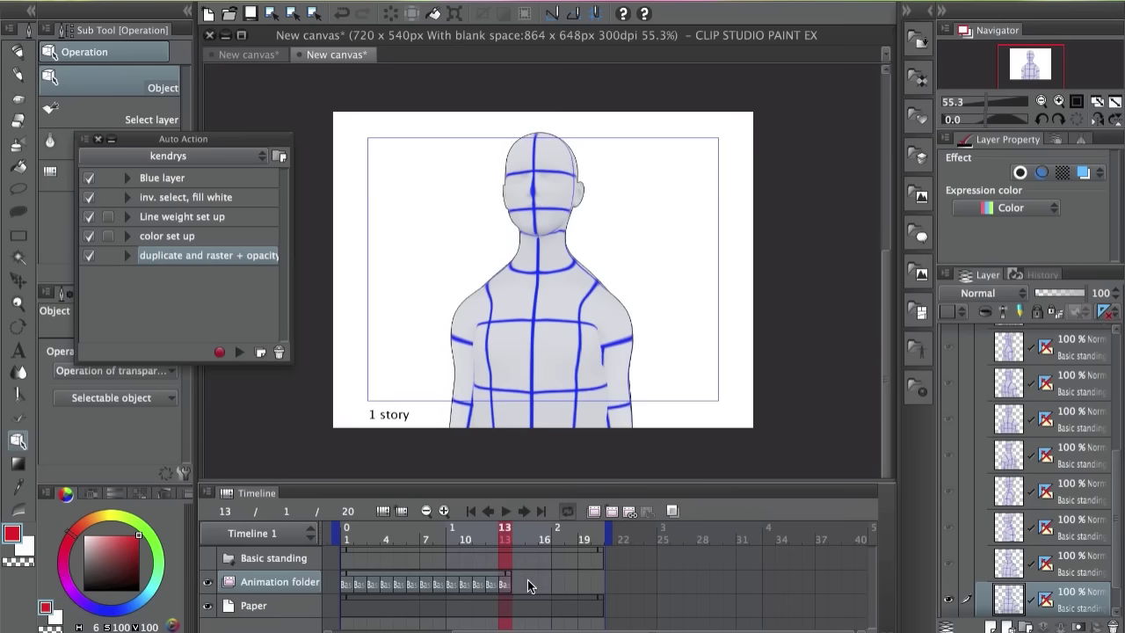
{"action": "mouse_move", "coordinate": [608, 530]}
{"action": "left_mouse_down"}
{"action": "mouse_move", "coordinate": [514, 531]}
{"action": "mouse_move", "coordinate": [749, 559]}
{"action": "mouse_move", "coordinate": [677, 545]}
{"action": "mouse_move", "coordinate": [514, 544]}
{"action": "left_mouse_up"}
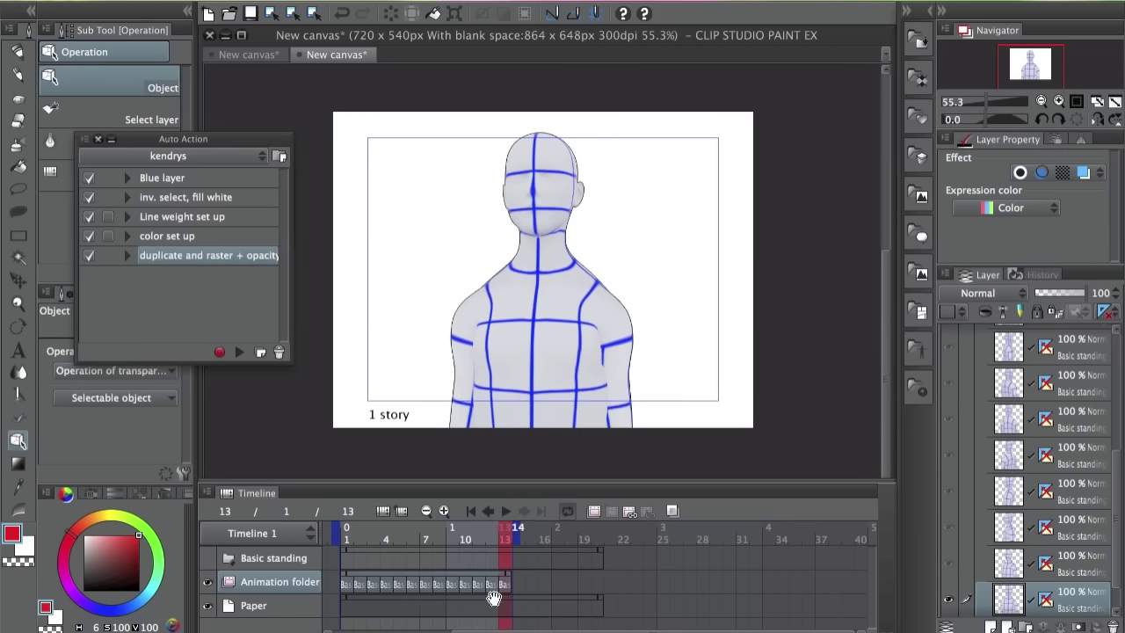
{"action": "left_click", "coordinate": [569, 510]}
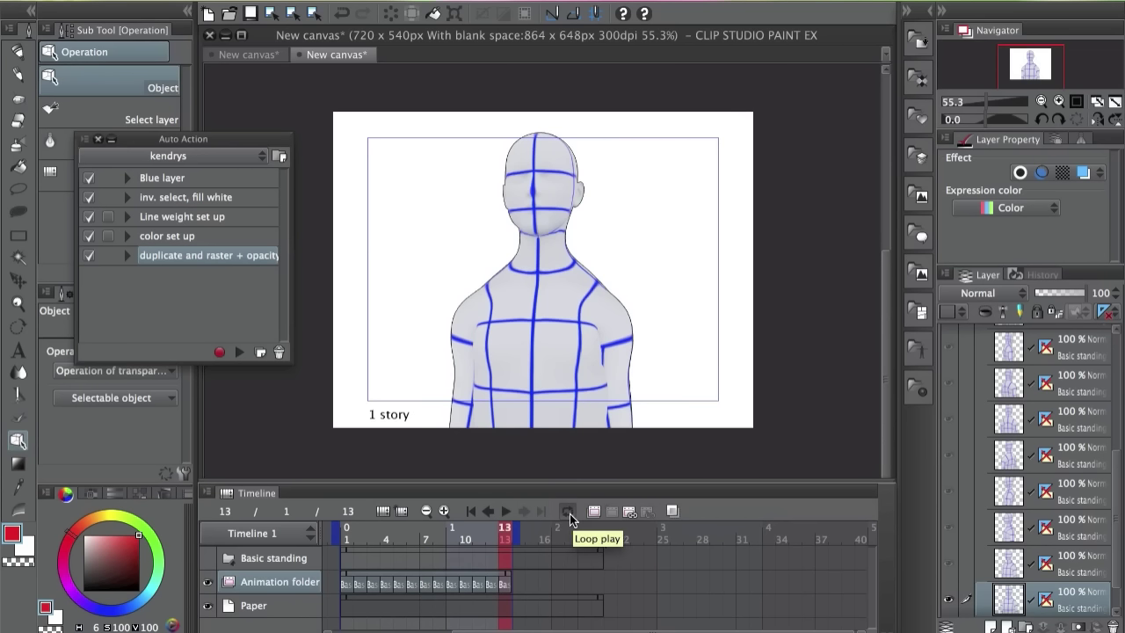
Play, stop and replay the 13-frame turning-figure loop.
{"action": "left_click", "coordinate": [505, 511]}
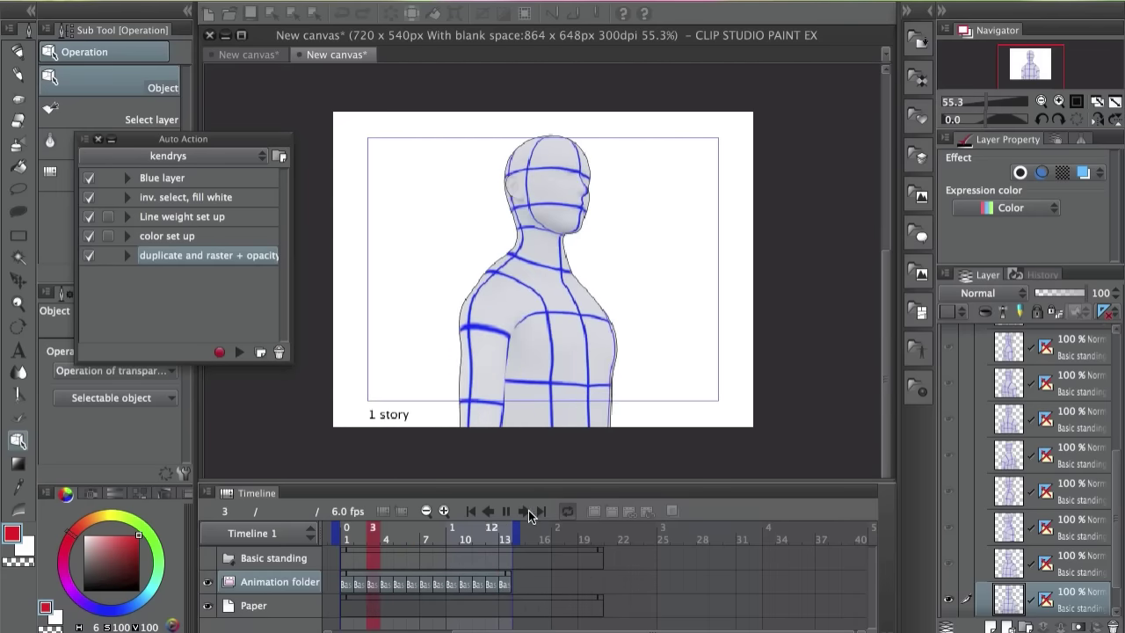
{"action": "left_click", "coordinate": [528, 509]}
{"action": "left_click", "coordinate": [506, 510]}
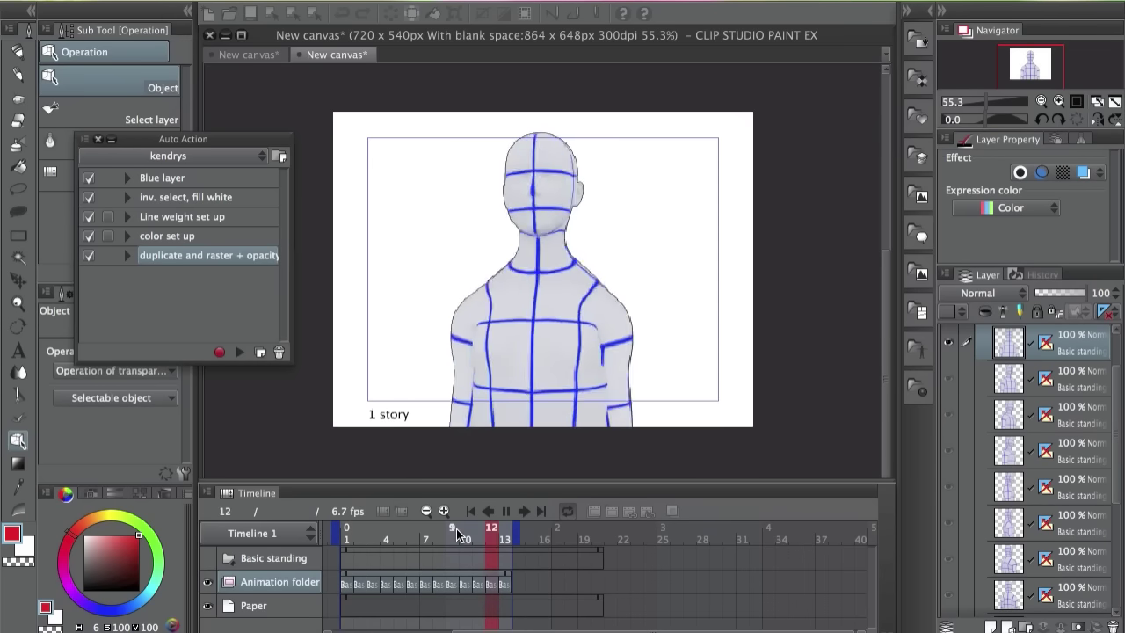
{"action": "left_click", "coordinate": [488, 557]}
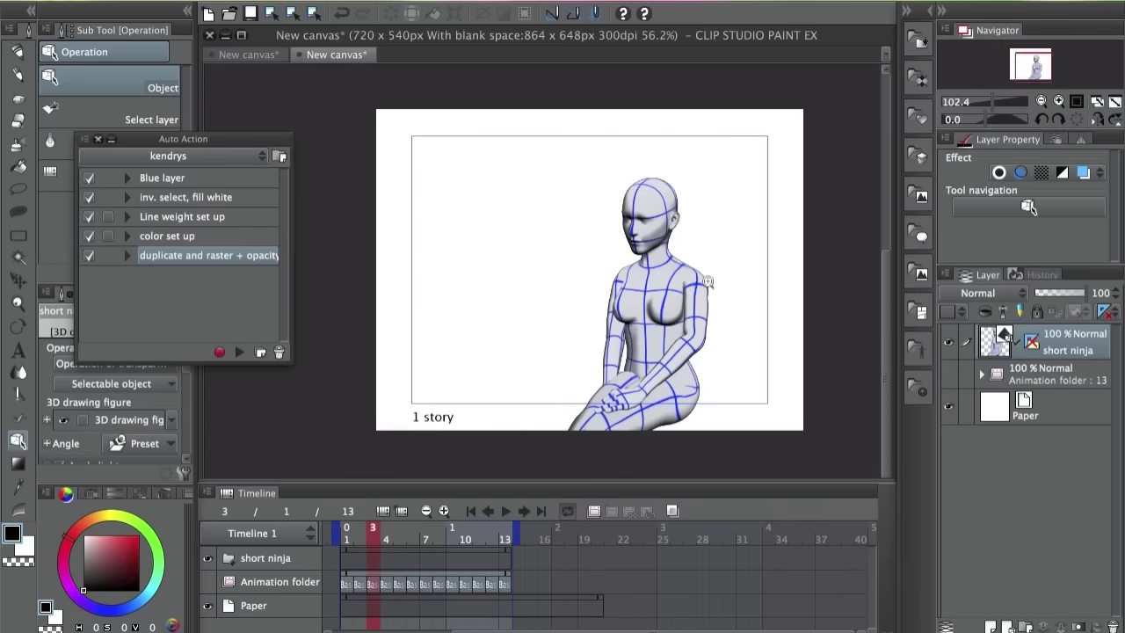
Hide the 100% short ninja 3D layer so only its copies show.
{"action": "mouse_move", "coordinate": [694, 275]}
{"action": "left_mouse_down"}
{"action": "mouse_move", "coordinate": [641, 276]}
{"action": "mouse_move", "coordinate": [707, 273]}
{"action": "mouse_move", "coordinate": [682, 258]}
{"action": "mouse_move", "coordinate": [699, 283]}
{"action": "left_mouse_up"}
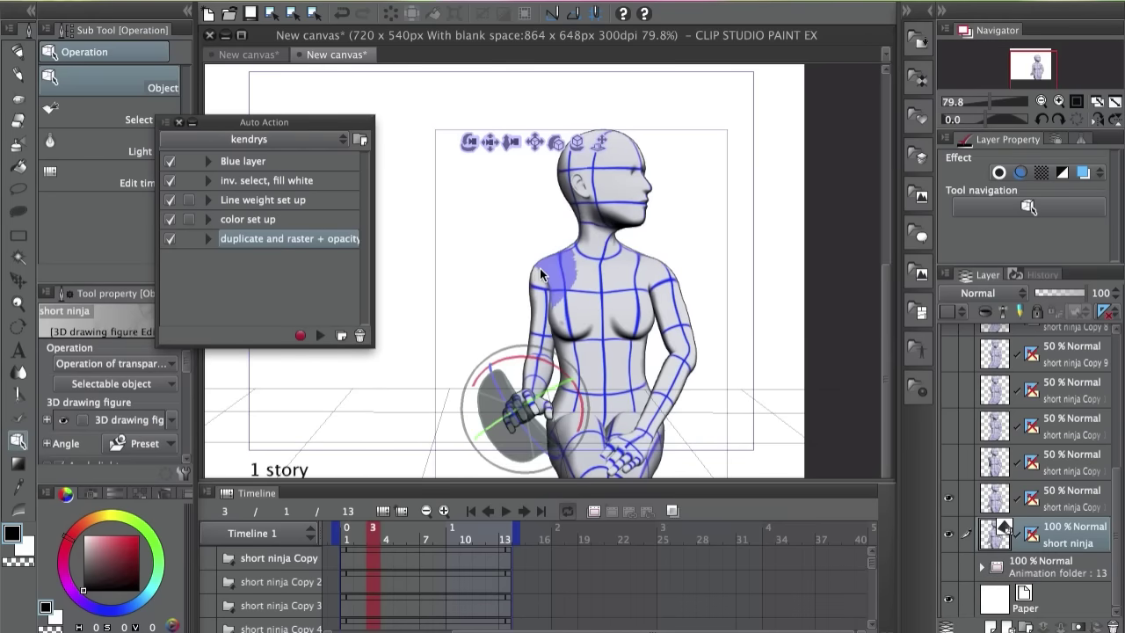
{"action": "left_click", "coordinate": [544, 281]}
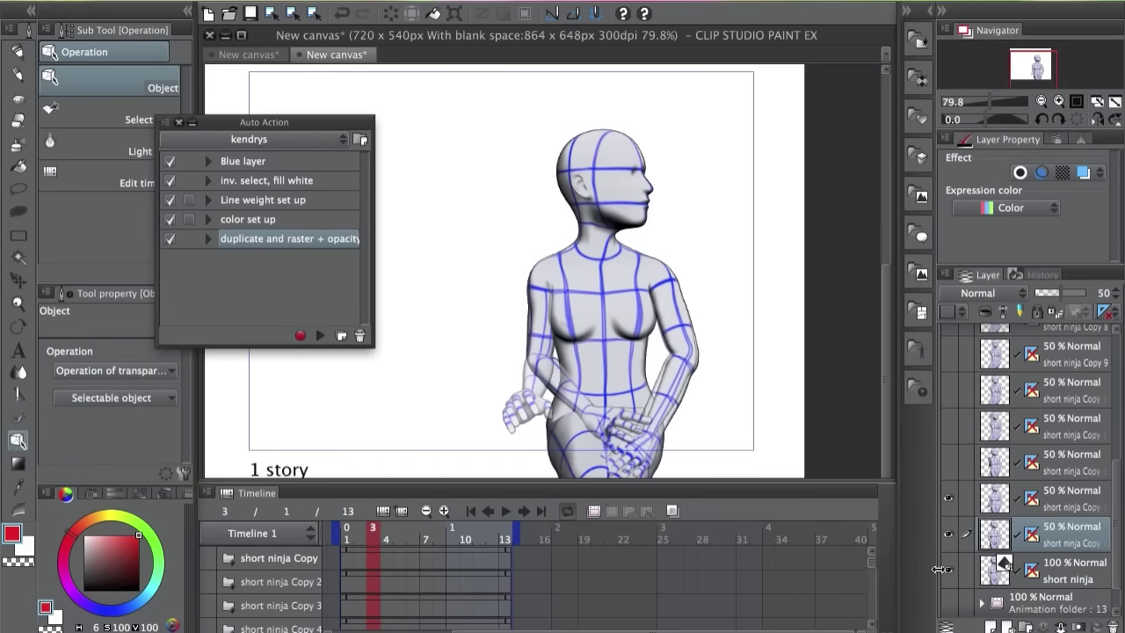
{"action": "left_click", "coordinate": [944, 570]}
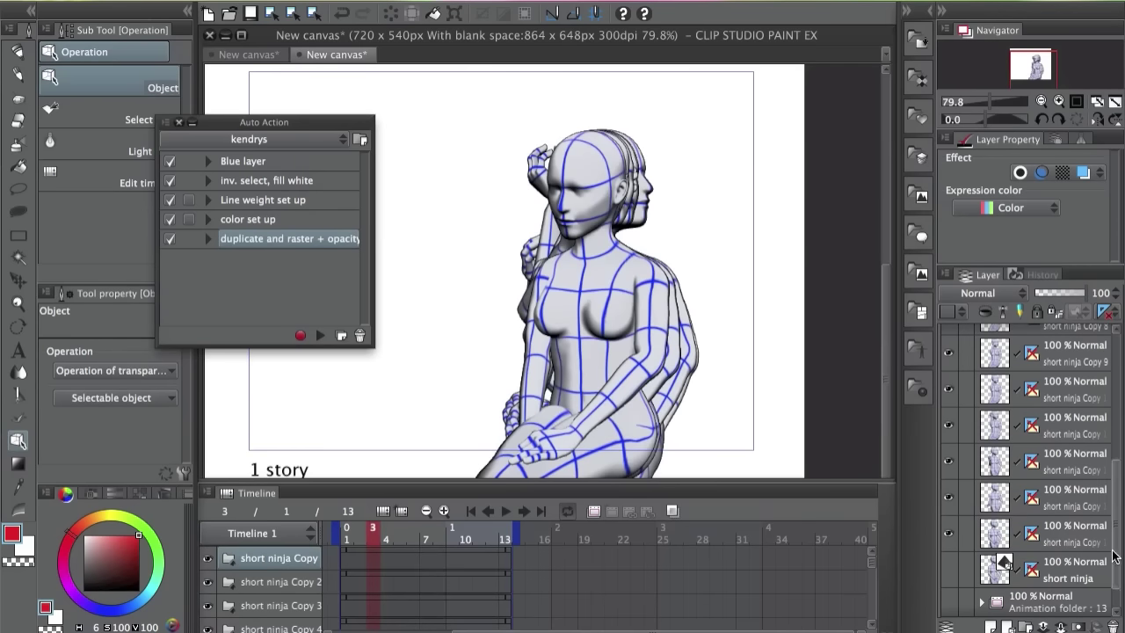
Create animation folder Folder 1 above the Animation folder and move the short ninja layer.
{"action": "scroll", "coordinate": [1113, 562], "scroll_direction": "down", "scroll_amount": 1}
{"action": "scroll", "coordinate": [1113, 562], "scroll_direction": "down", "scroll_amount": 1}
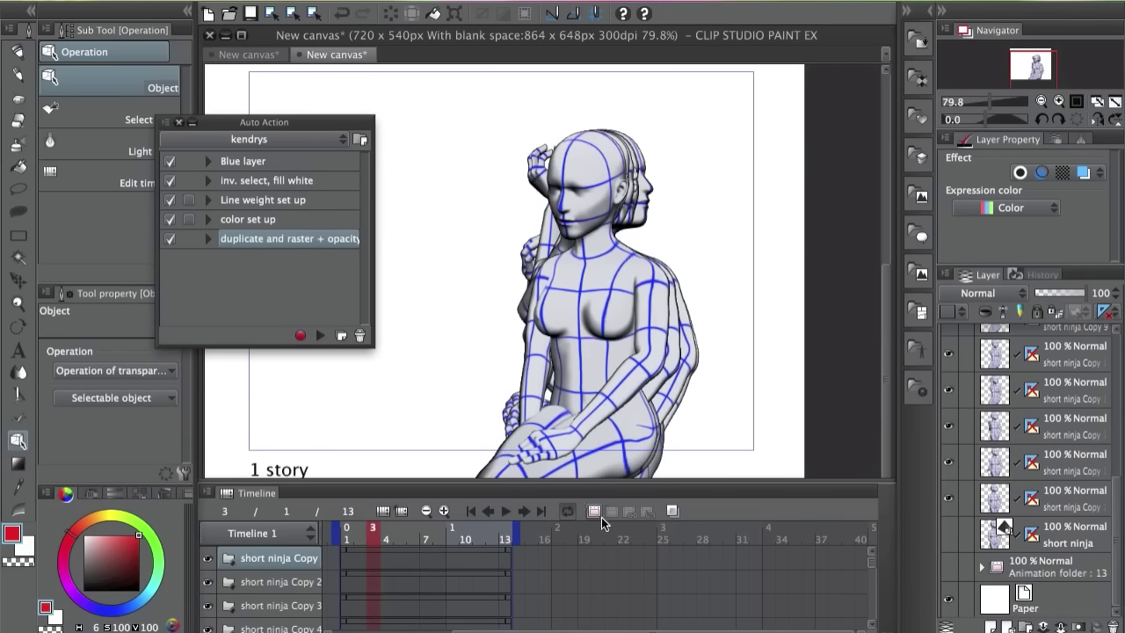
{"action": "left_click", "coordinate": [1011, 568]}
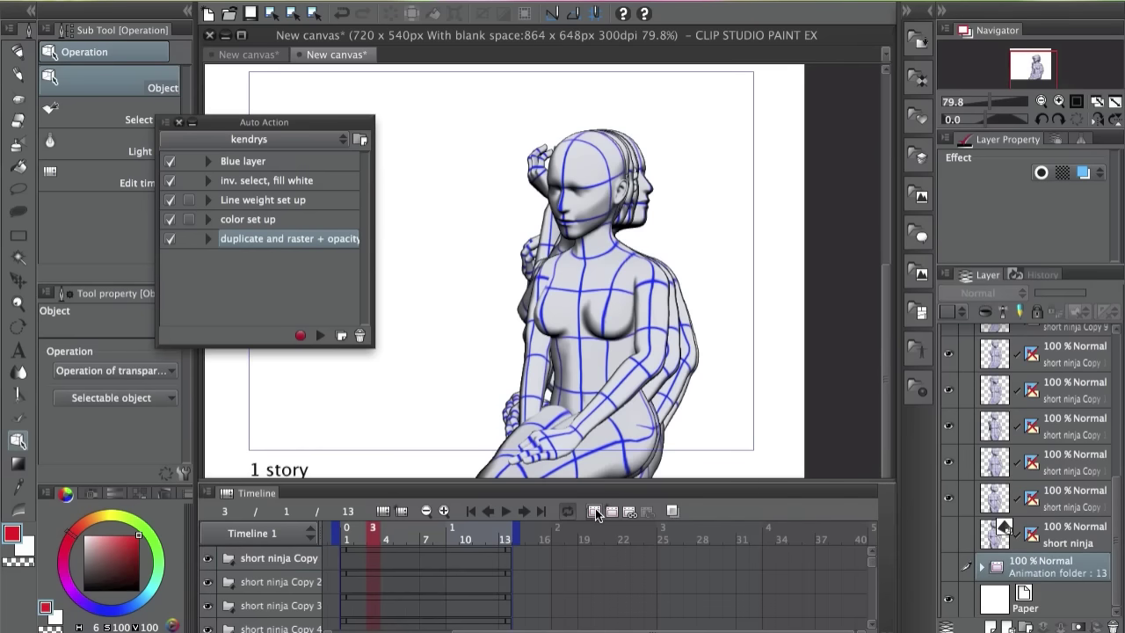
{"action": "left_click", "coordinate": [595, 512]}
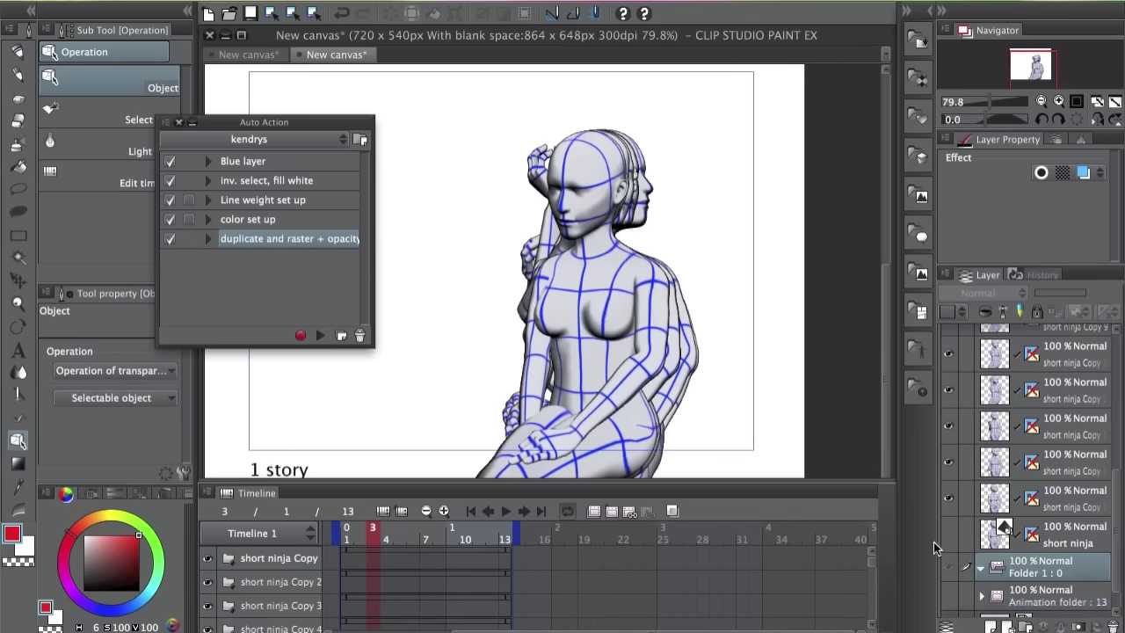
{"action": "left_click", "coordinate": [1094, 544]}
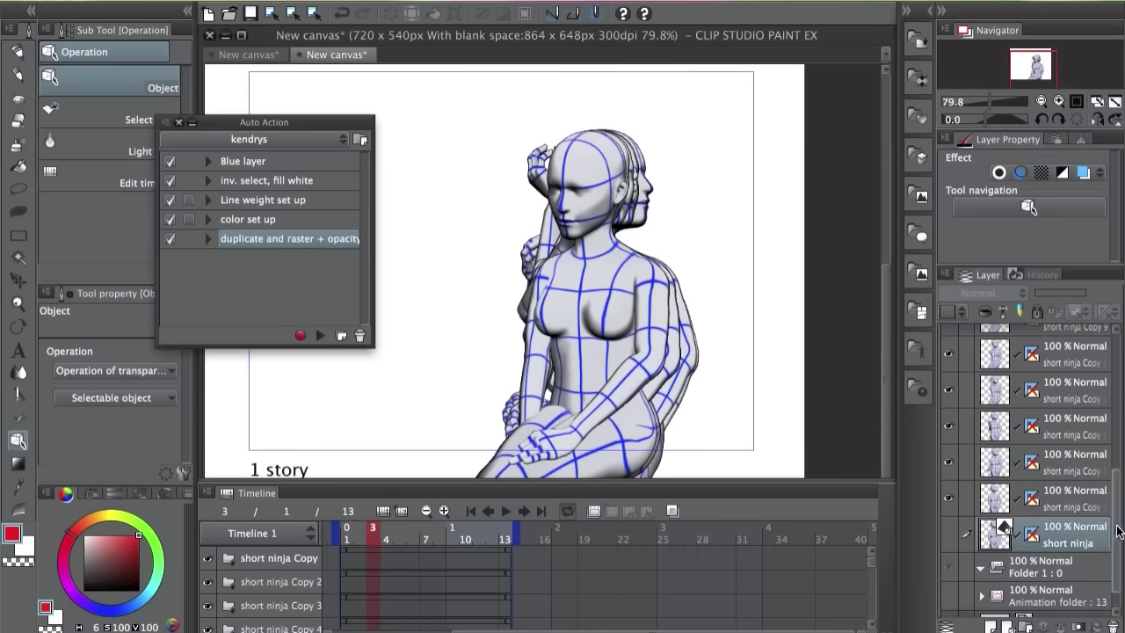
{"action": "left_click_drag", "start_coordinate": [1114, 539], "coordinate": [1119, 525]}
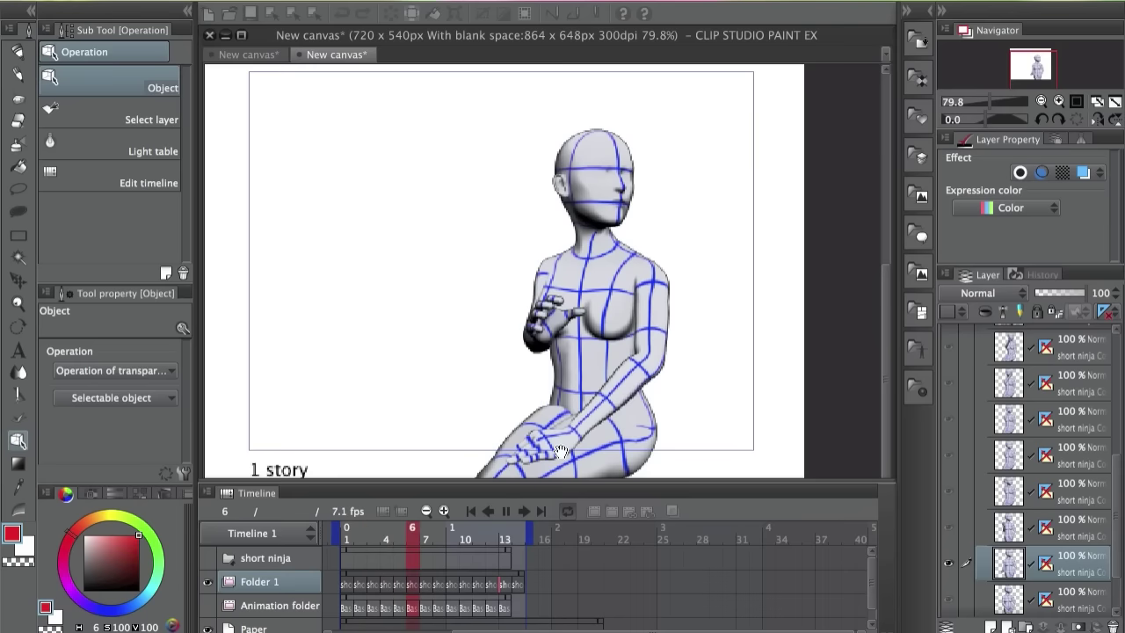
Play the Folder 1 animation, stop it at frame 6, and collapse Folder 1.
{"action": "left_click", "coordinate": [508, 514]}
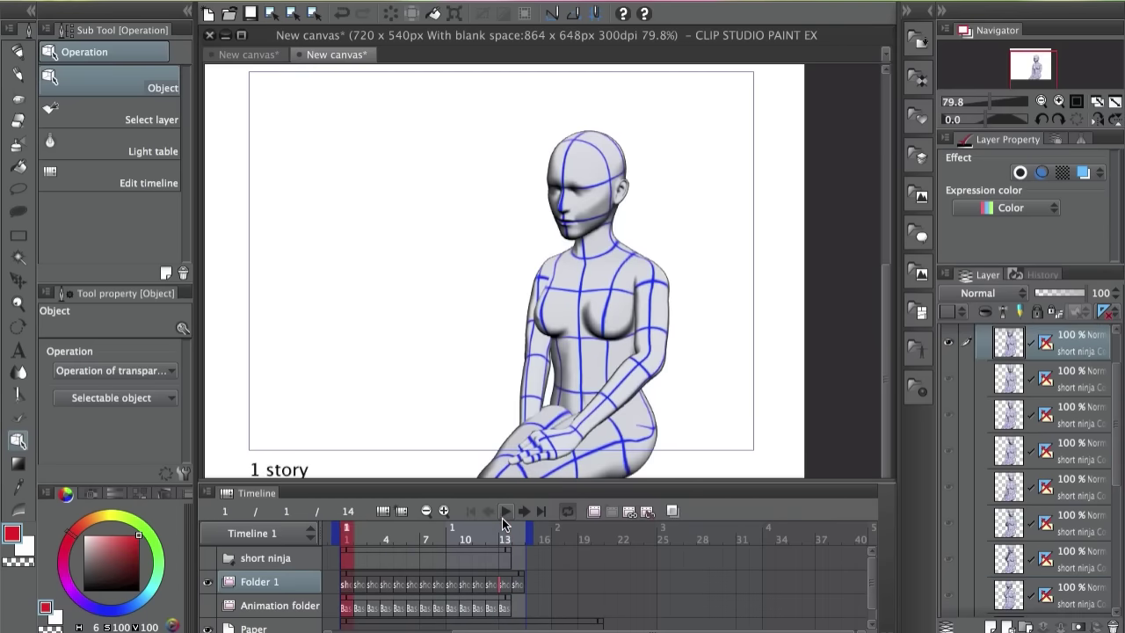
{"action": "left_click", "coordinate": [505, 515]}
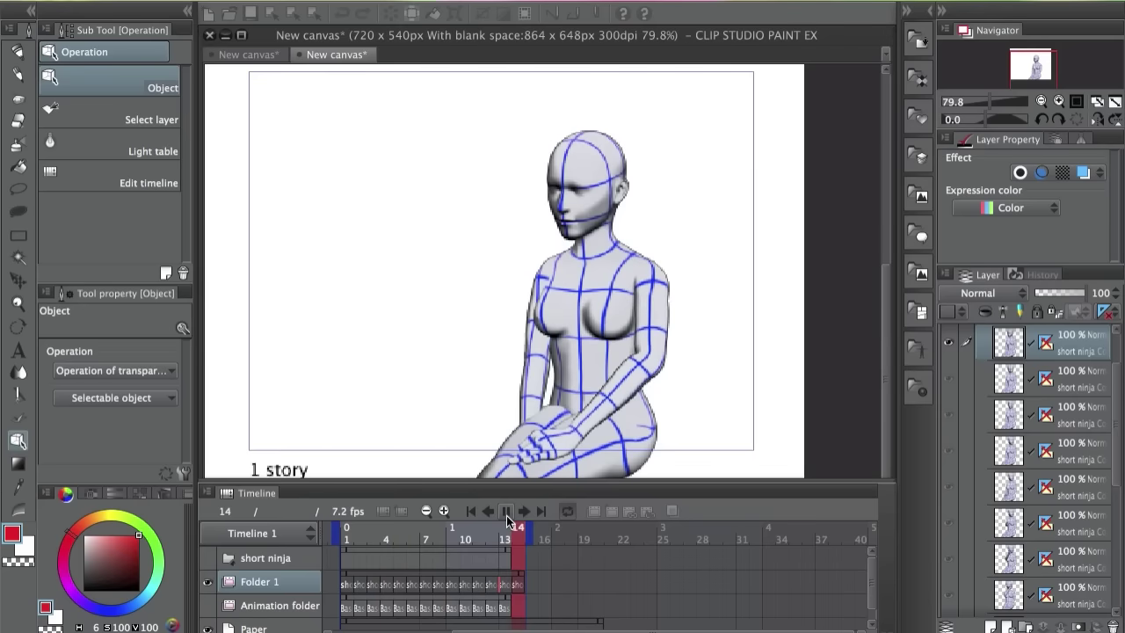
{"action": "left_click", "coordinate": [508, 515]}
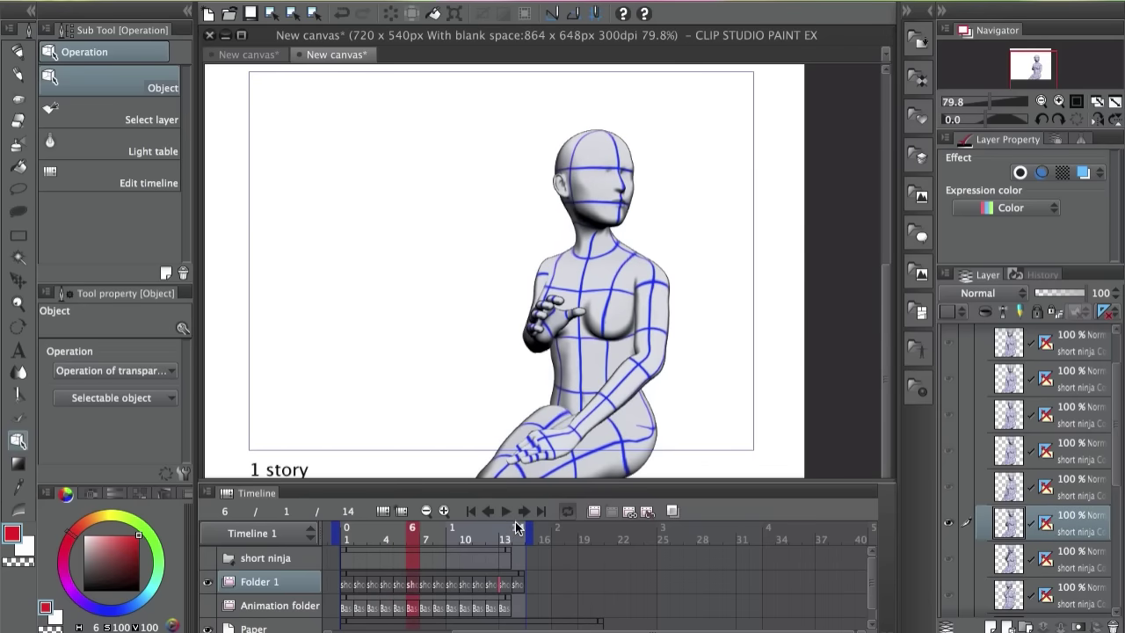
{"action": "scroll", "coordinate": [1054, 413], "scroll_direction": "up", "scroll_amount": 5}
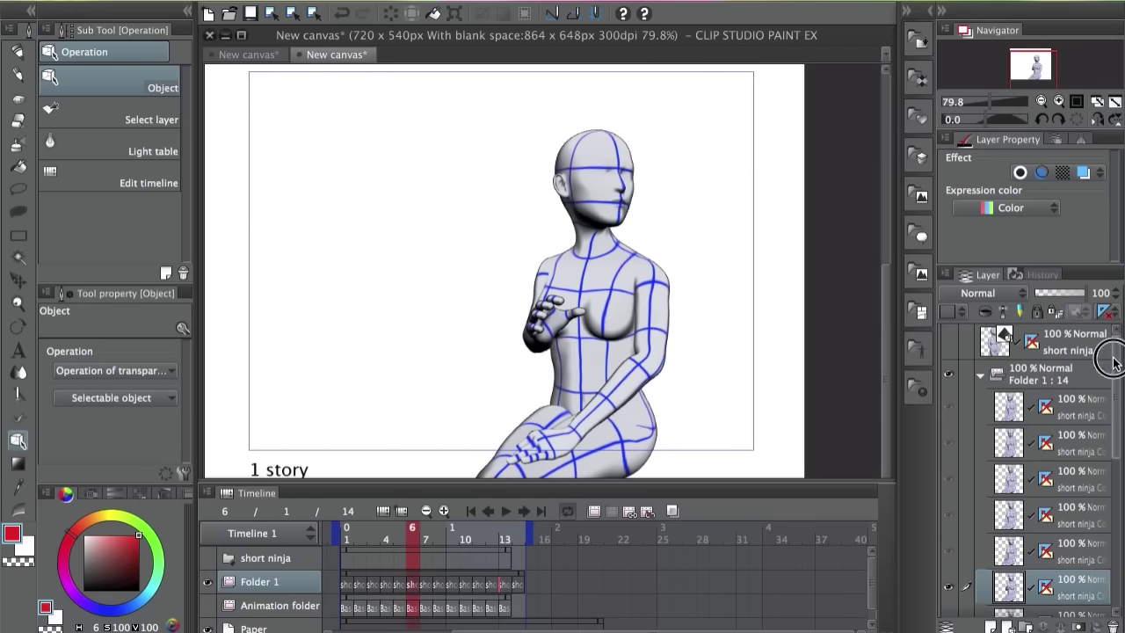
{"action": "left_click", "coordinate": [980, 375]}
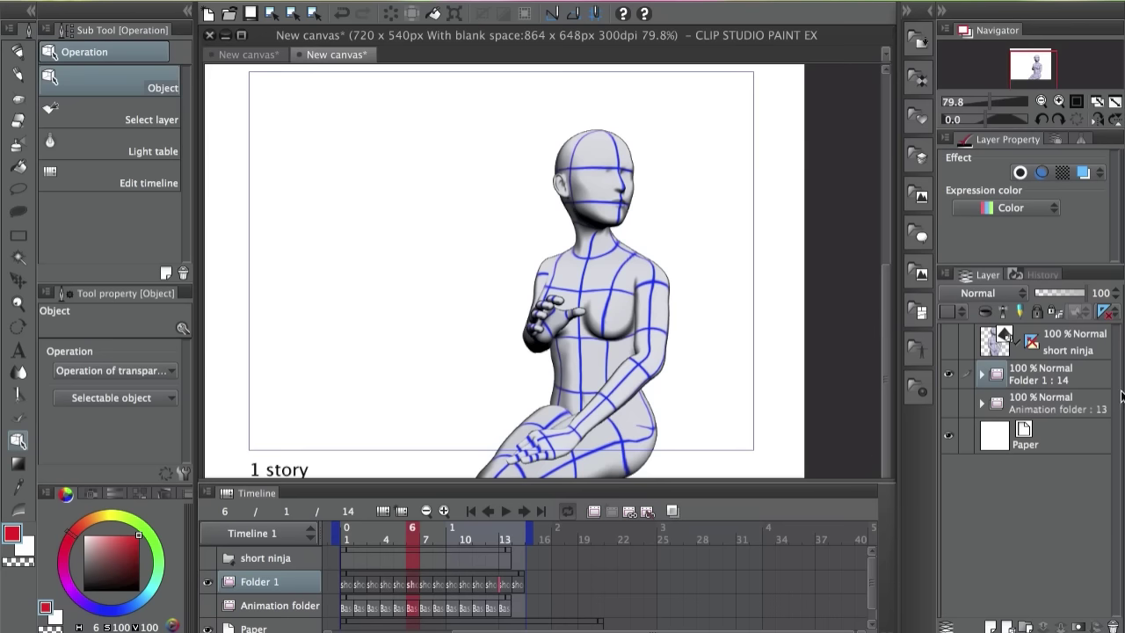
Add animation folder Folder 2 and turn on a blue layer colour for Folder 1.
{"action": "left_click", "coordinate": [1022, 387]}
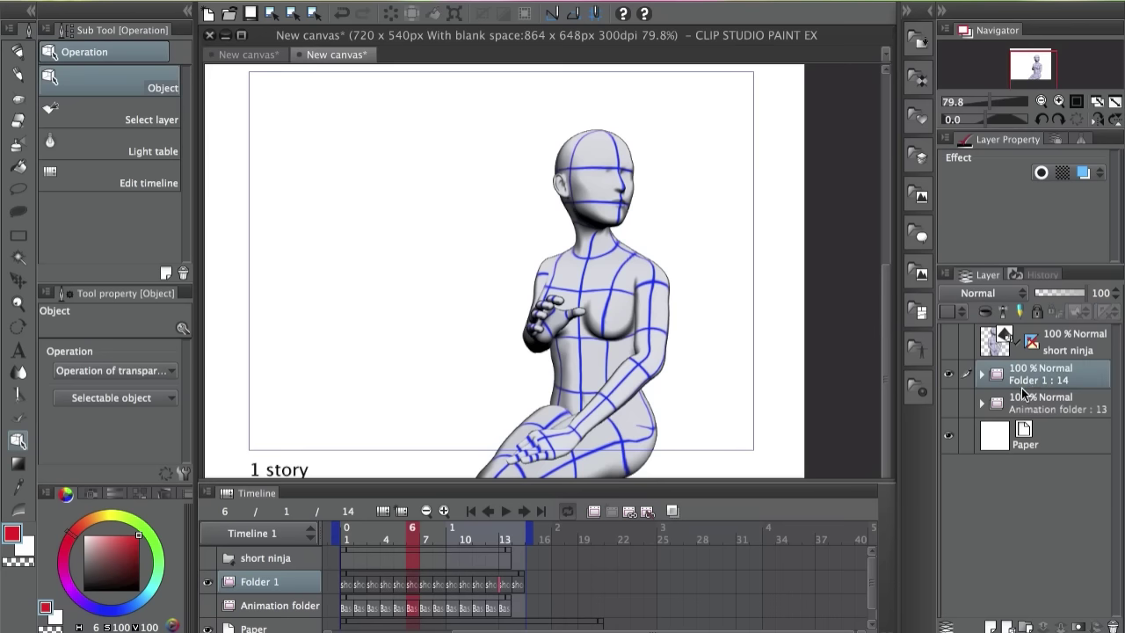
{"action": "left_click", "coordinate": [594, 512]}
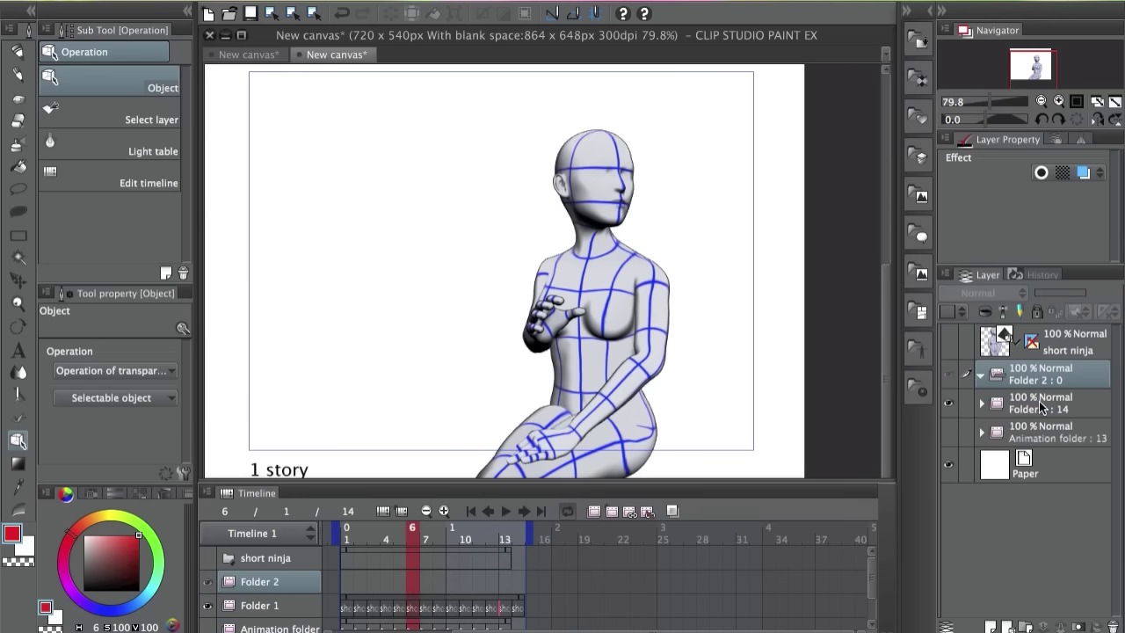
{"action": "left_click", "coordinate": [1021, 411]}
{"action": "left_click", "coordinate": [1084, 173]}
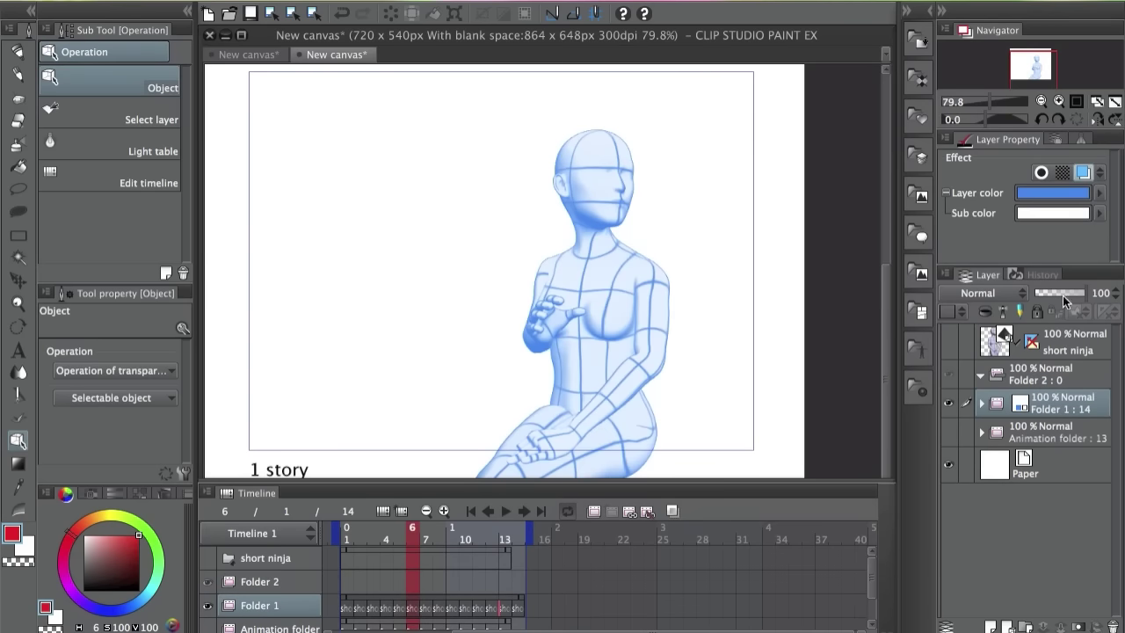
{"action": "left_click", "coordinate": [1083, 173]}
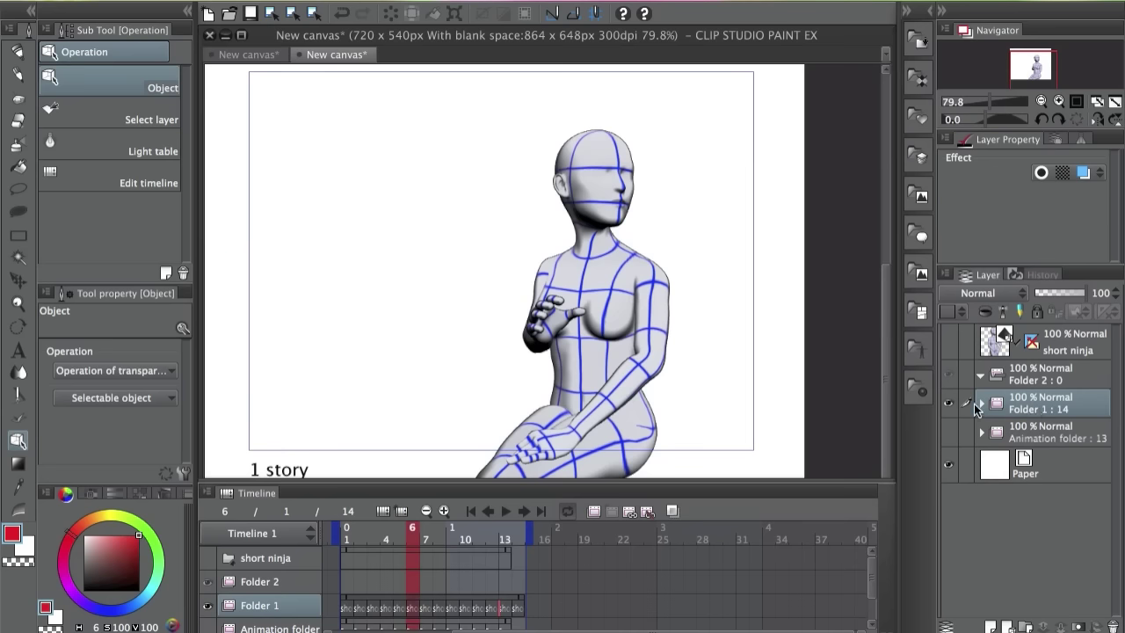
{"action": "left_click", "coordinate": [1083, 172]}
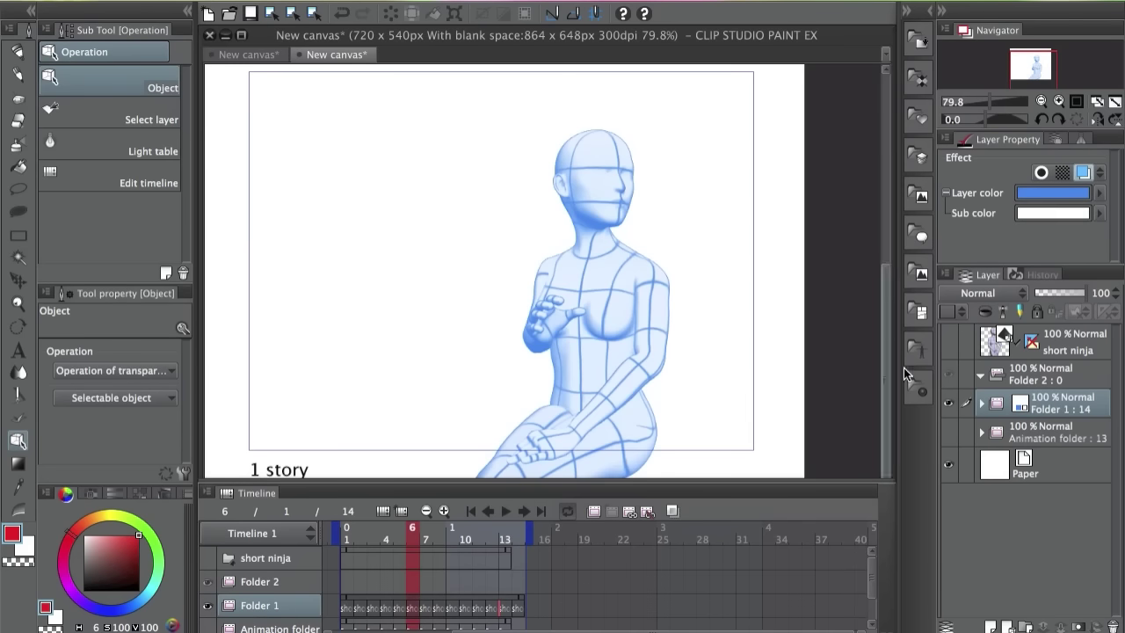
{"action": "left_click", "coordinate": [1041, 379]}
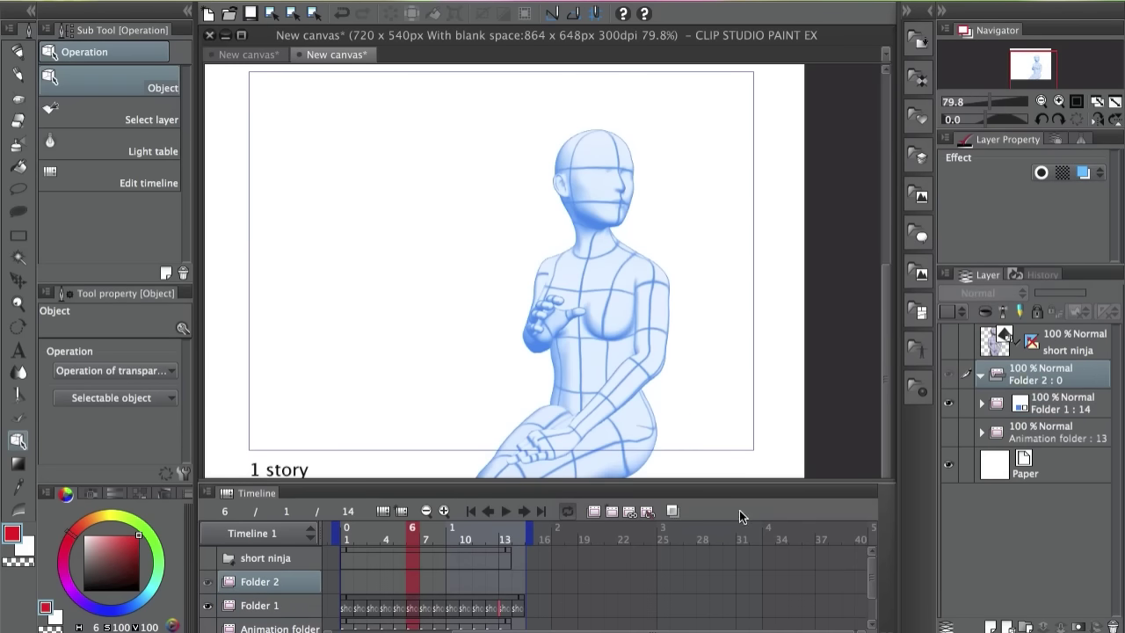
{"action": "left_click", "coordinate": [978, 375]}
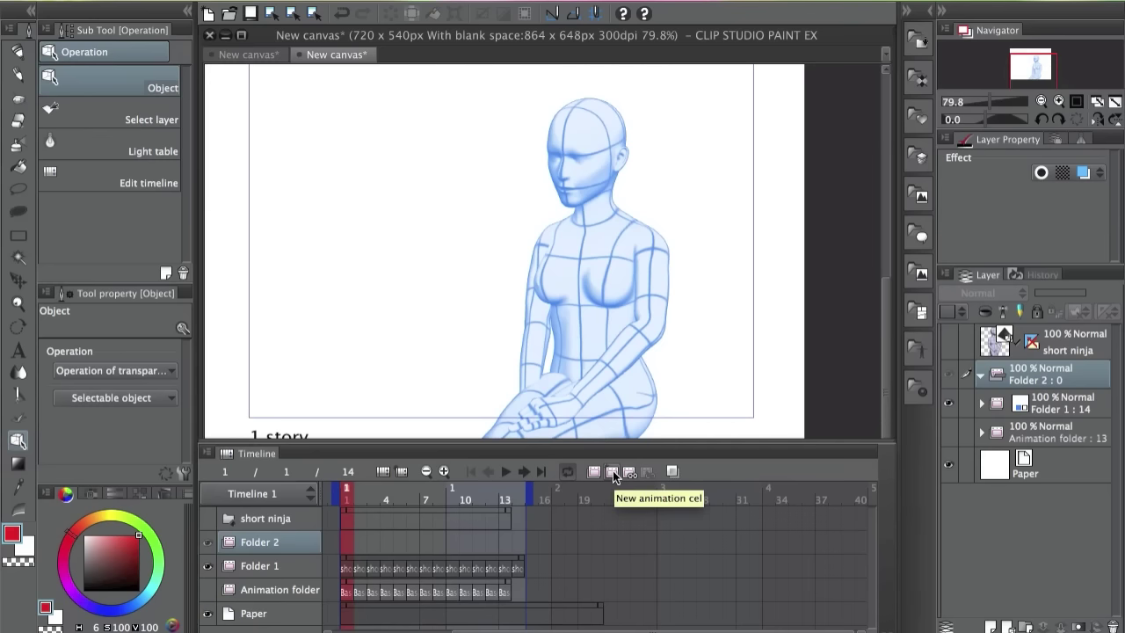
Add a new cel to Folder 2, set the colour to black, and choose the lighter pencil.
{"action": "left_click", "coordinate": [614, 475]}
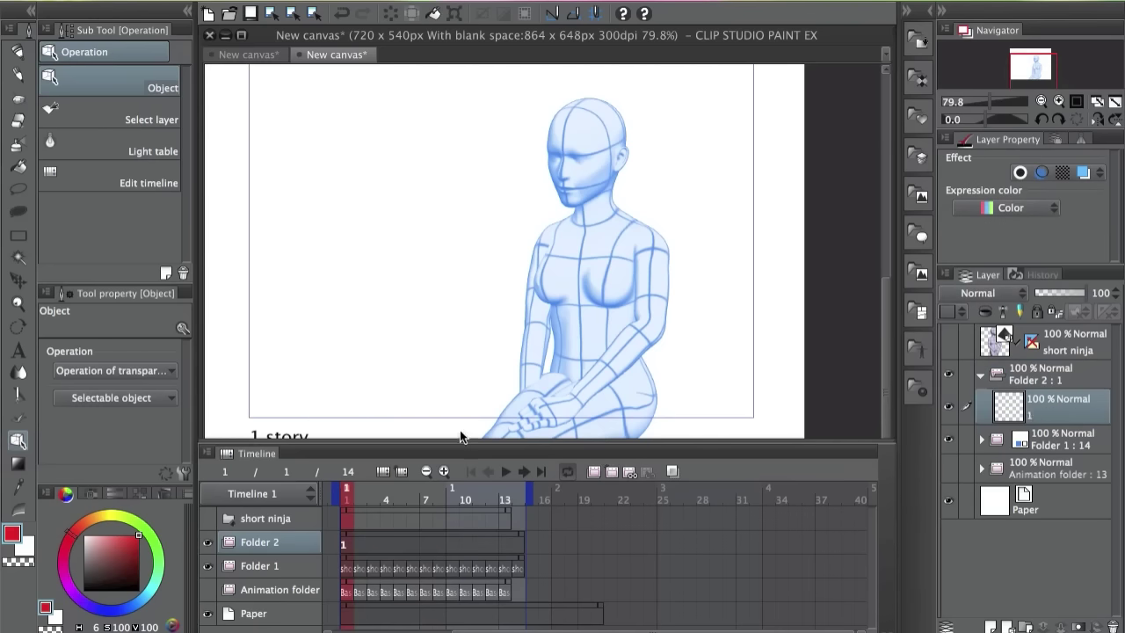
{"action": "left_click_drag", "start_coordinate": [111, 563], "coordinate": [49, 608]}
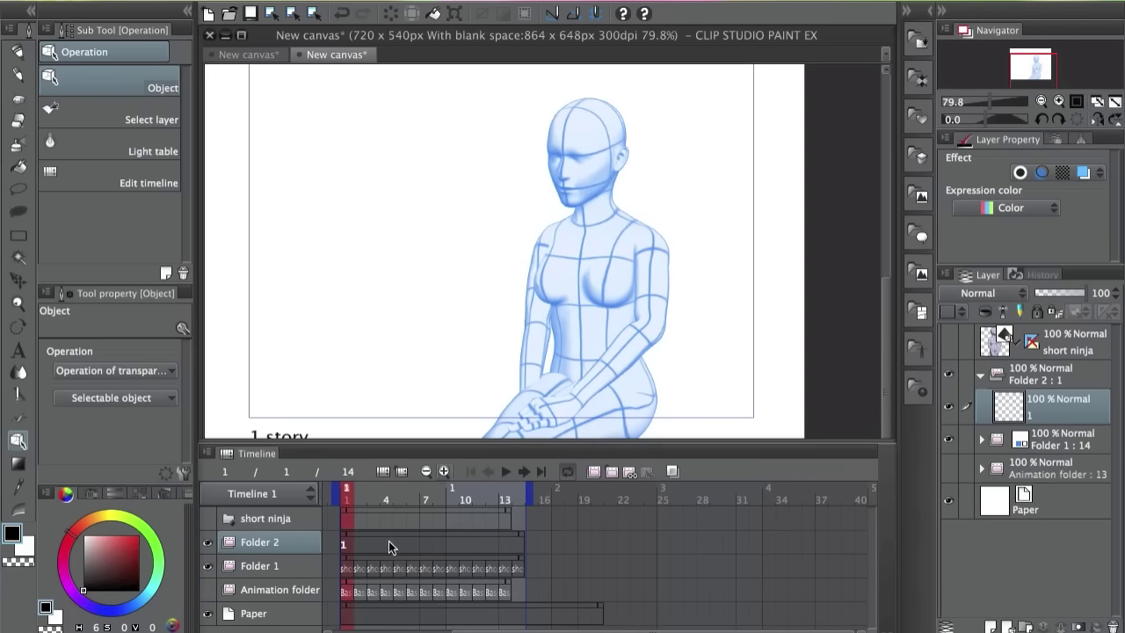
{"action": "key", "text": "ctrl+plus"}
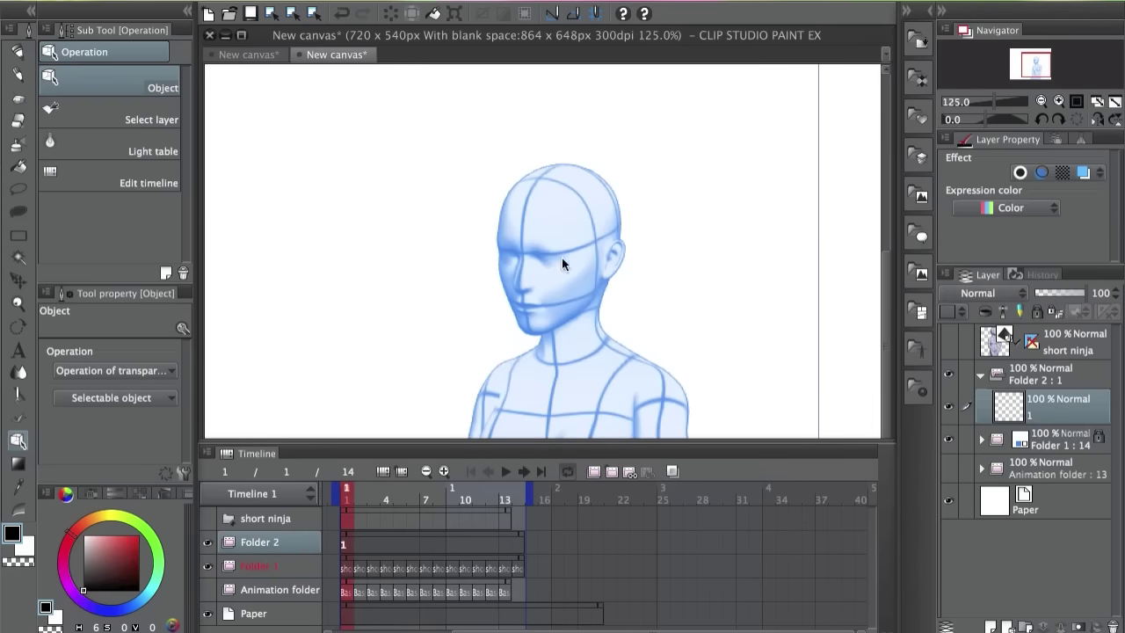
{"action": "key", "text": "p"}
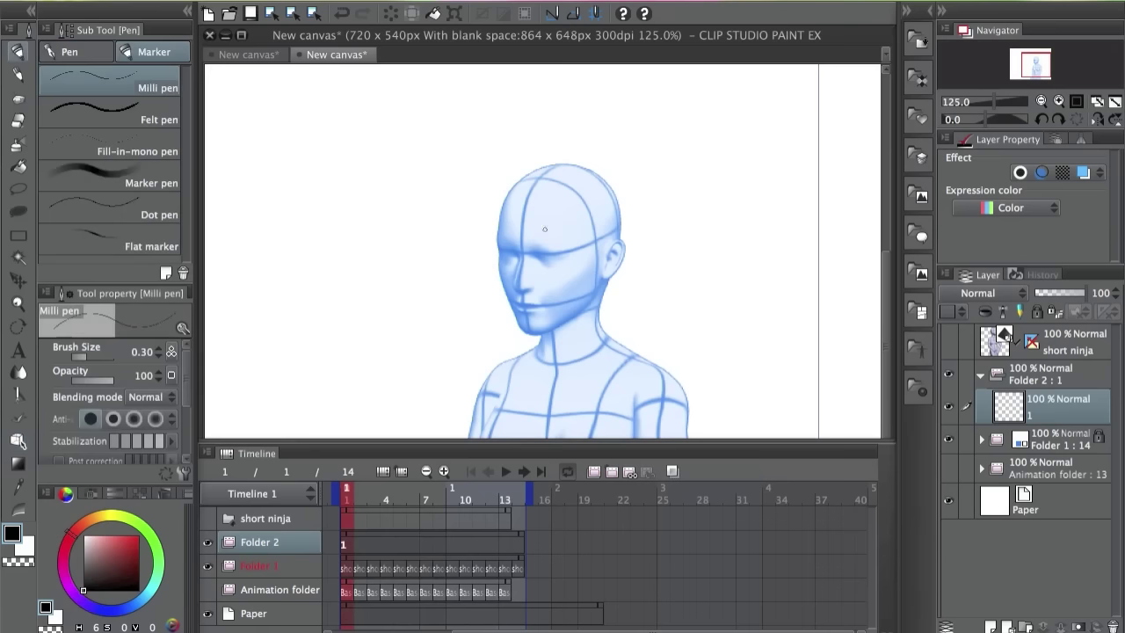
{"action": "key", "text": "p"}
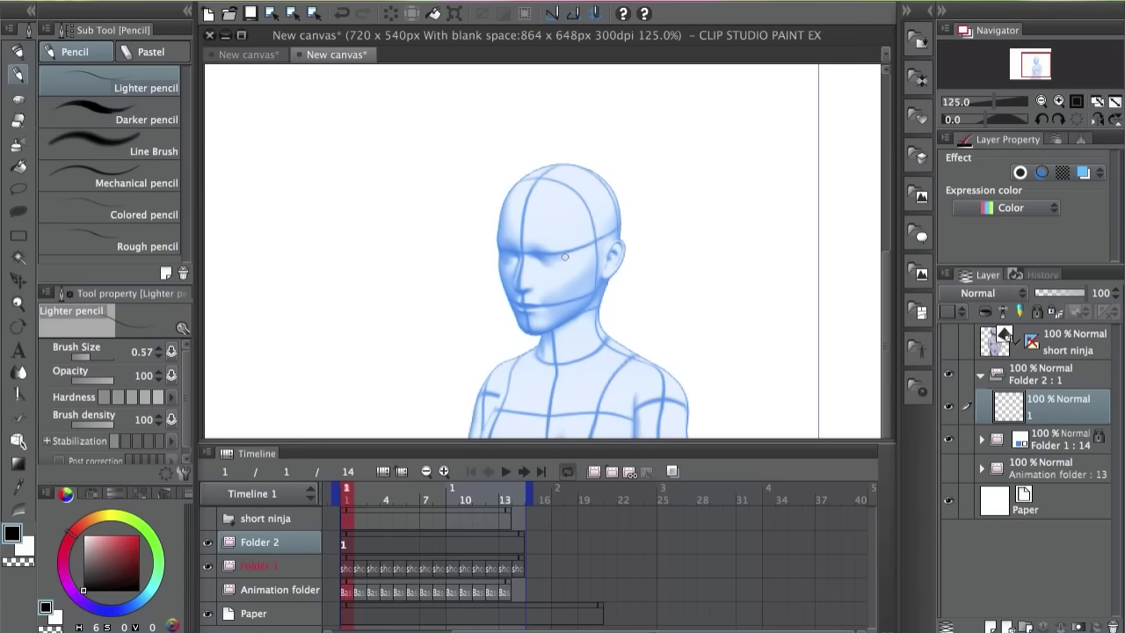
Sketch a ponytail and side strands over the figure's head, undoing stray strokes.
{"action": "mouse_move", "coordinate": [496, 235]}
{"action": "left_mouse_down"}
{"action": "mouse_move", "coordinate": [586, 240]}
{"action": "mouse_move", "coordinate": [585, 322]}
{"action": "left_mouse_up"}
{"action": "key", "text": "ctrl+z"}
{"action": "left_click_drag", "start_coordinate": [508, 201], "coordinate": [654, 299]}
{"action": "key", "text": "ctrl+z"}
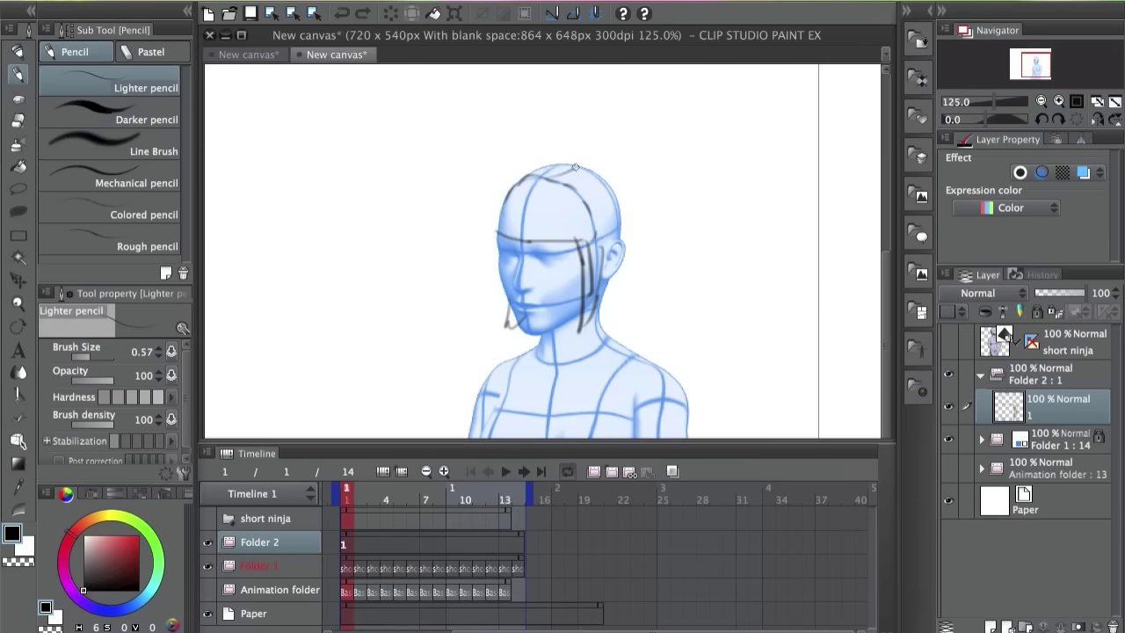
{"action": "mouse_move", "coordinate": [575, 167]}
{"action": "left_mouse_down"}
{"action": "mouse_move", "coordinate": [638, 174]}
{"action": "mouse_move", "coordinate": [638, 212]}
{"action": "mouse_move", "coordinate": [672, 271]}
{"action": "mouse_move", "coordinate": [642, 269]}
{"action": "mouse_move", "coordinate": [654, 288]}
{"action": "mouse_move", "coordinate": [605, 302]}
{"action": "left_mouse_up"}
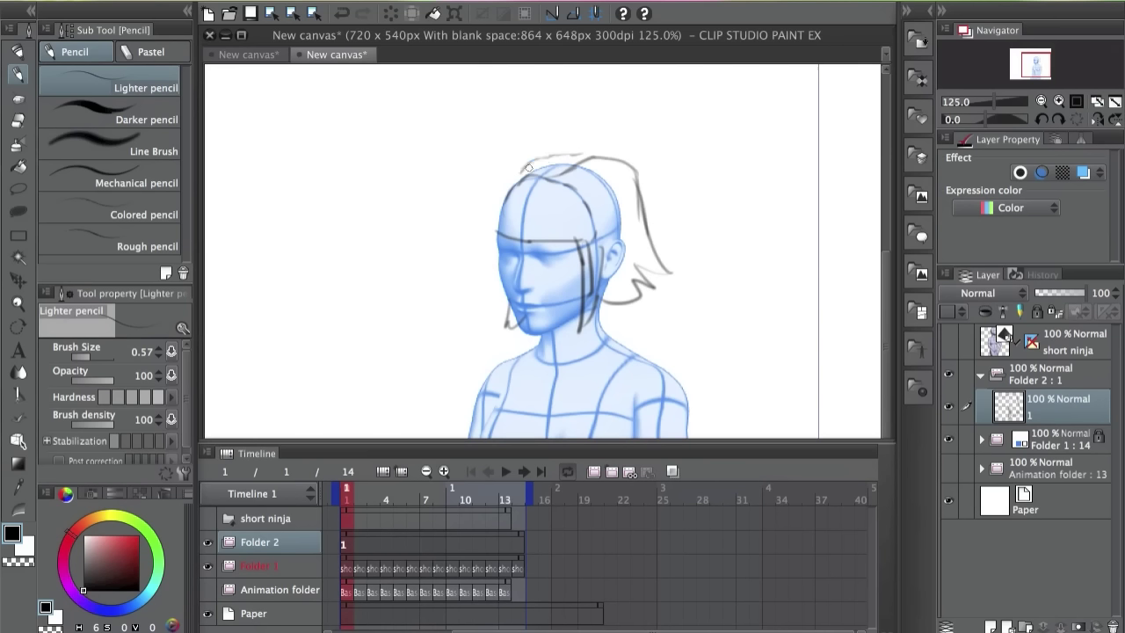
{"action": "mouse_move", "coordinate": [577, 283]}
{"action": "left_mouse_down"}
{"action": "mouse_move", "coordinate": [572, 356]}
{"action": "mouse_move", "coordinate": [604, 259]}
{"action": "left_mouse_up"}
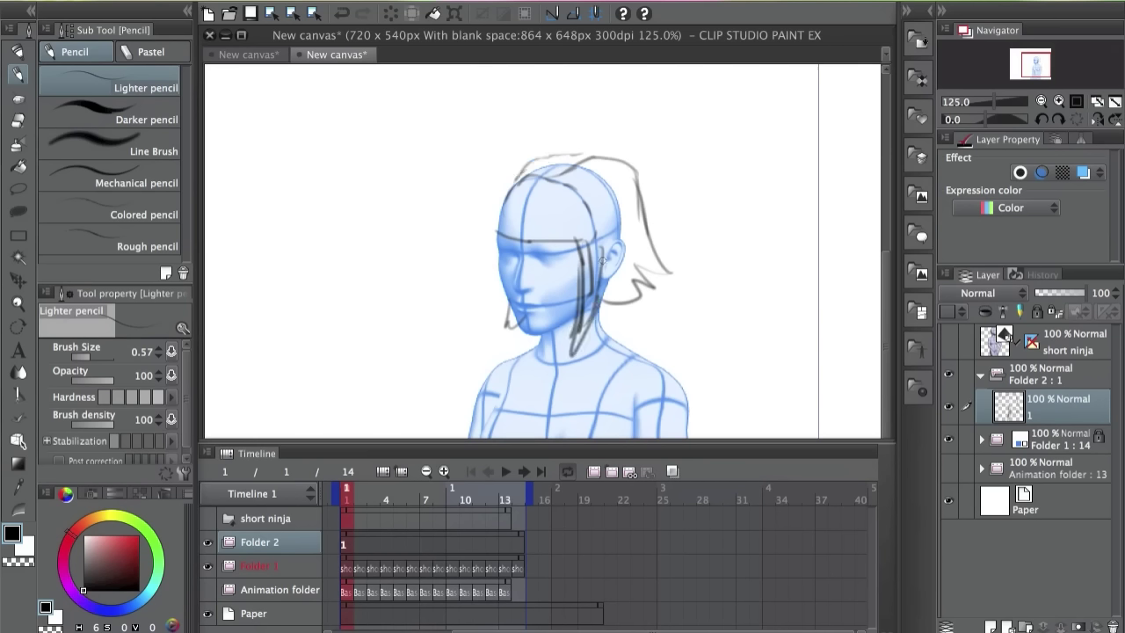
{"action": "mouse_move", "coordinate": [494, 199]}
{"action": "left_mouse_down"}
{"action": "mouse_move", "coordinate": [492, 242]}
{"action": "mouse_move", "coordinate": [505, 193]}
{"action": "mouse_move", "coordinate": [500, 235]}
{"action": "mouse_move", "coordinate": [522, 230]}
{"action": "left_mouse_up"}
{"action": "key", "text": "ctrl+z"}
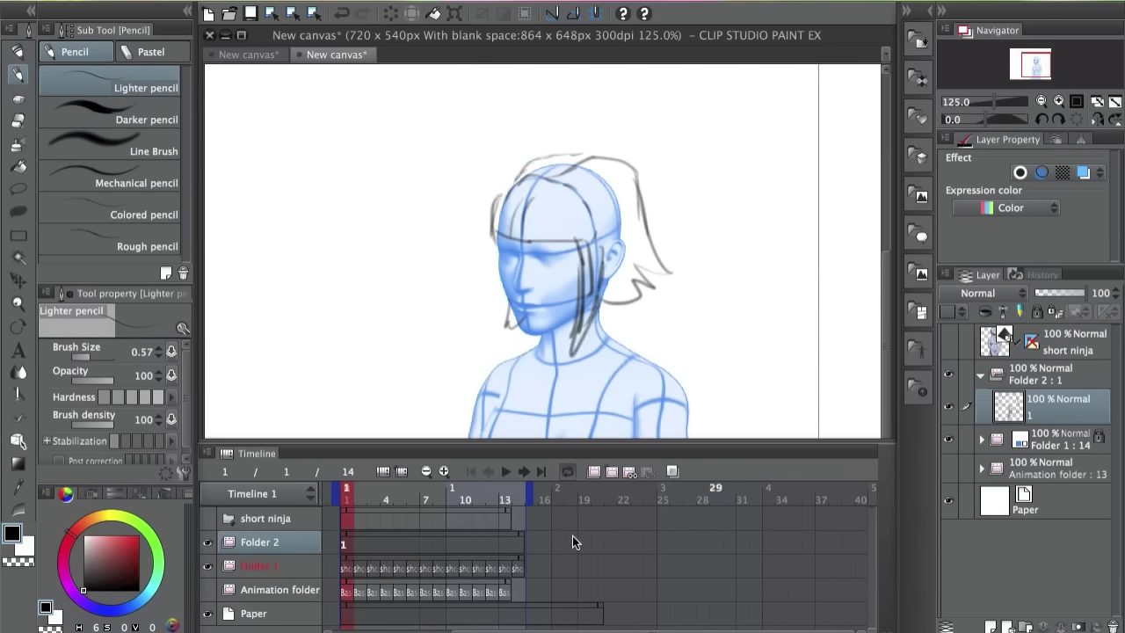
{"action": "left_click", "coordinate": [357, 543]}
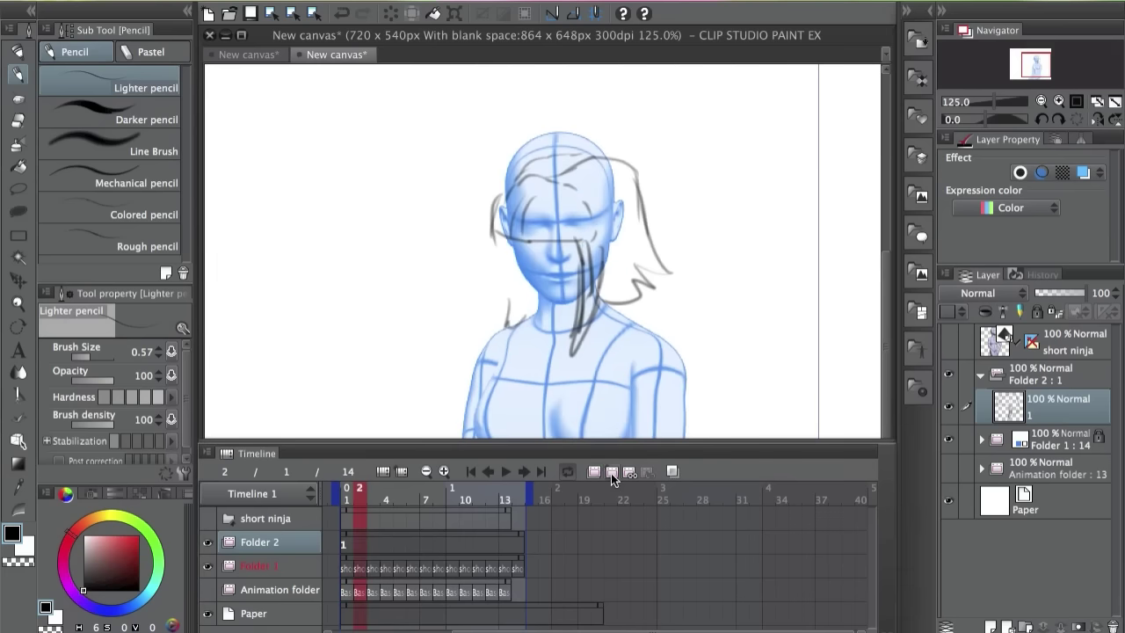
Add cel 2 at frame 2 and sketch the head arc, hairline and cheek strands.
{"action": "left_click", "coordinate": [609, 472]}
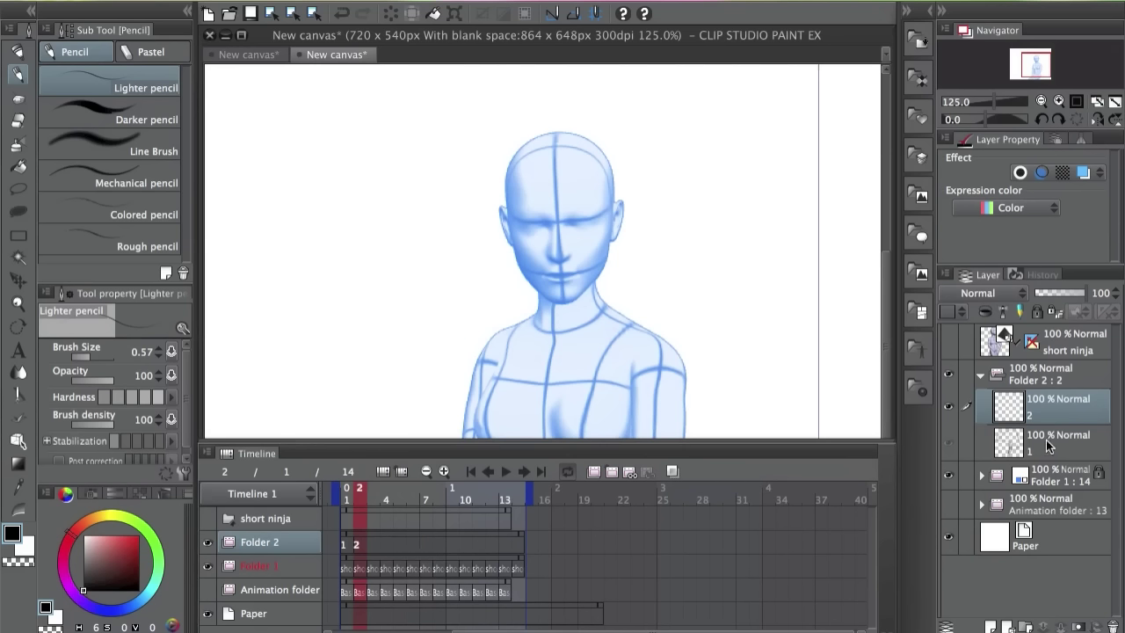
{"action": "left_click_drag", "start_coordinate": [510, 200], "coordinate": [611, 189]}
{"action": "left_click_drag", "start_coordinate": [503, 212], "coordinate": [611, 209]}
{"action": "left_click_drag", "start_coordinate": [503, 236], "coordinate": [483, 316]}
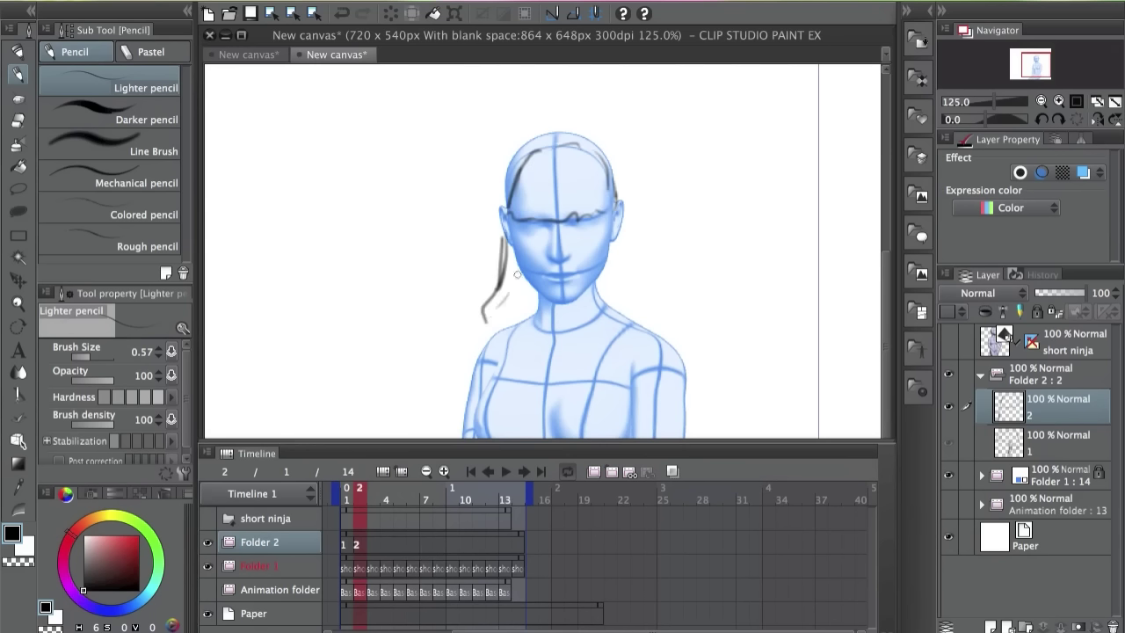
{"action": "left_click_drag", "start_coordinate": [519, 272], "coordinate": [485, 310]}
{"action": "mouse_move", "coordinate": [615, 272]}
{"action": "left_mouse_down"}
{"action": "mouse_move", "coordinate": [589, 325]}
{"action": "mouse_move", "coordinate": [618, 247]}
{"action": "left_mouse_up"}
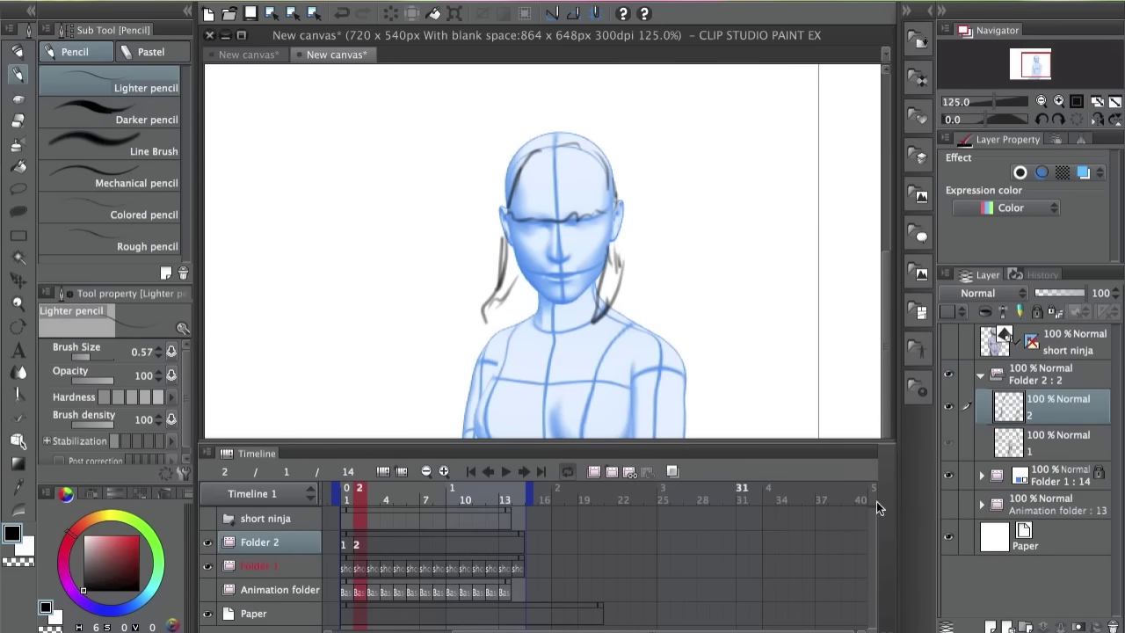
Turn on onion skin and finish frame 2's hair along the right side and neck.
{"action": "left_click", "coordinate": [672, 474]}
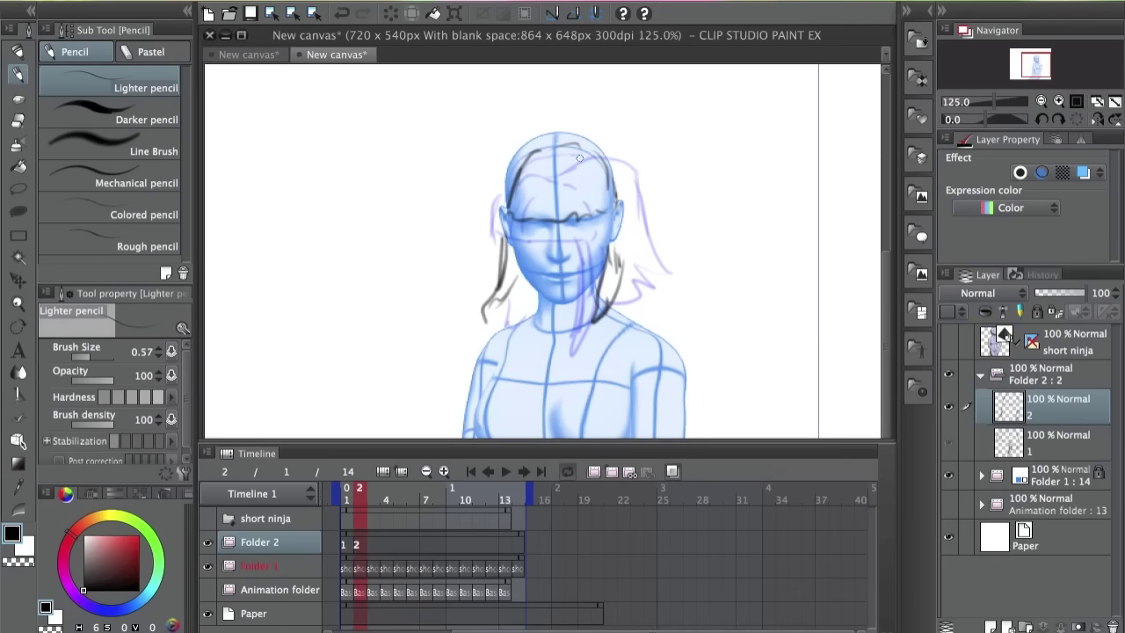
{"action": "left_click_drag", "start_coordinate": [620, 191], "coordinate": [571, 141]}
{"action": "left_click_drag", "start_coordinate": [595, 291], "coordinate": [569, 362]}
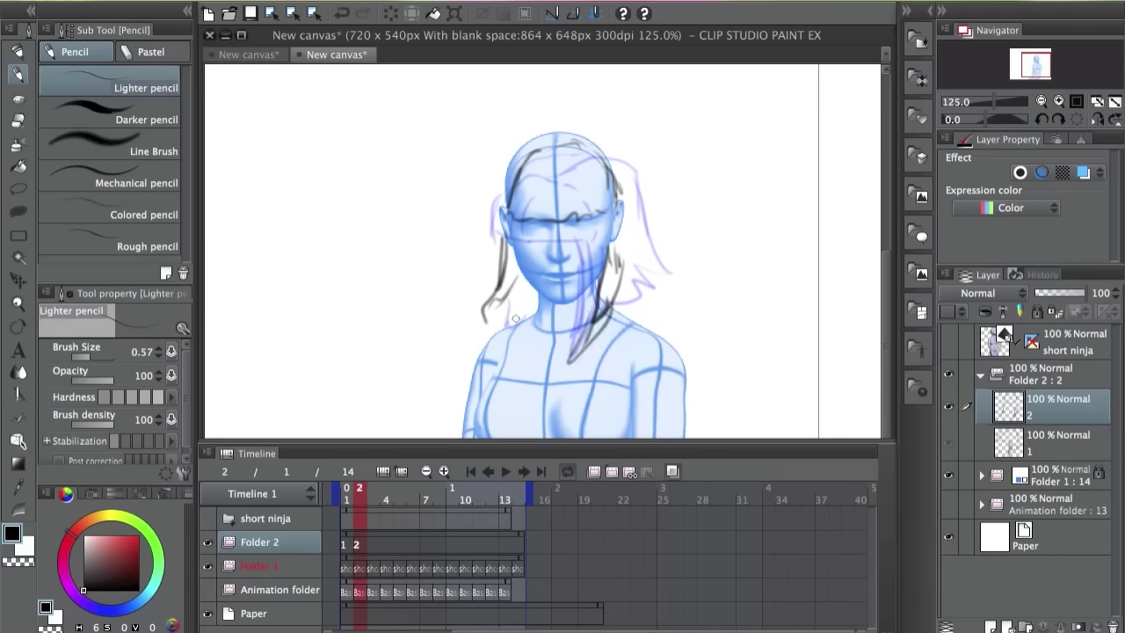
Add a cel at frame 3 and sketch the hair outline over the head top.
{"action": "left_click", "coordinate": [372, 540]}
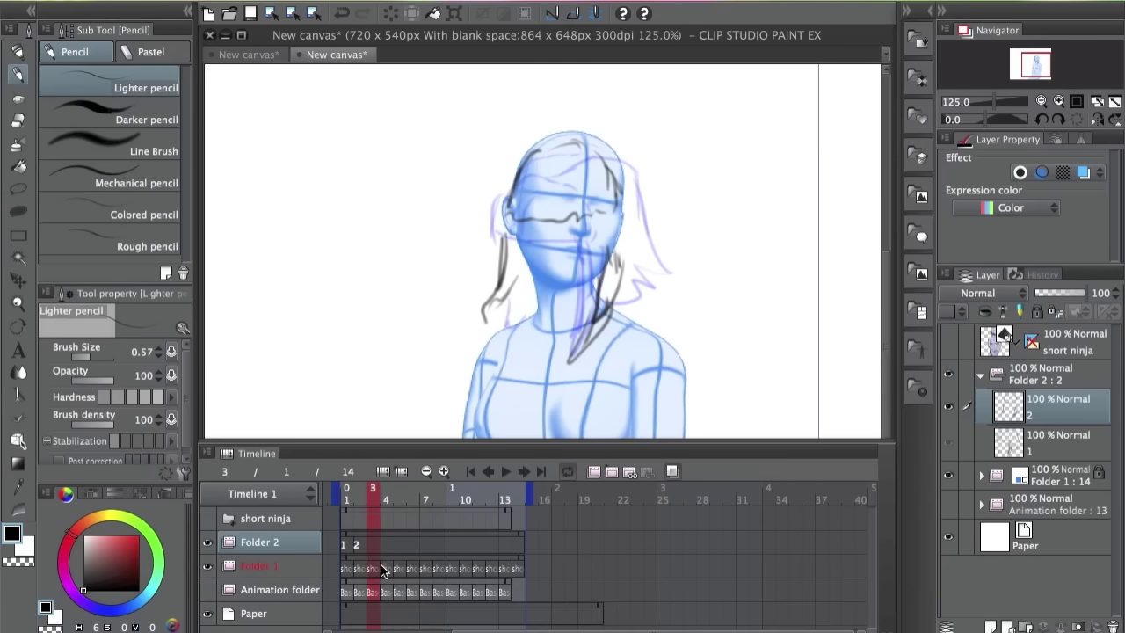
{"action": "left_click", "coordinate": [611, 472]}
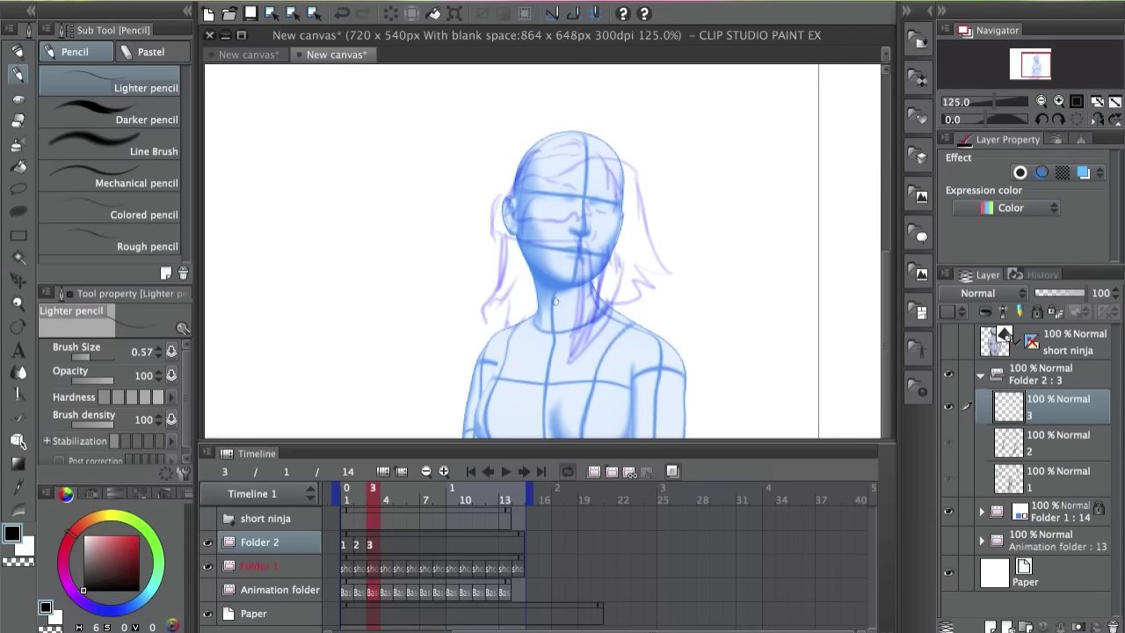
{"action": "mouse_move", "coordinate": [545, 145]}
{"action": "left_mouse_down"}
{"action": "mouse_move", "coordinate": [573, 133]}
{"action": "mouse_move", "coordinate": [621, 150]}
{"action": "mouse_move", "coordinate": [630, 180]}
{"action": "left_mouse_up"}
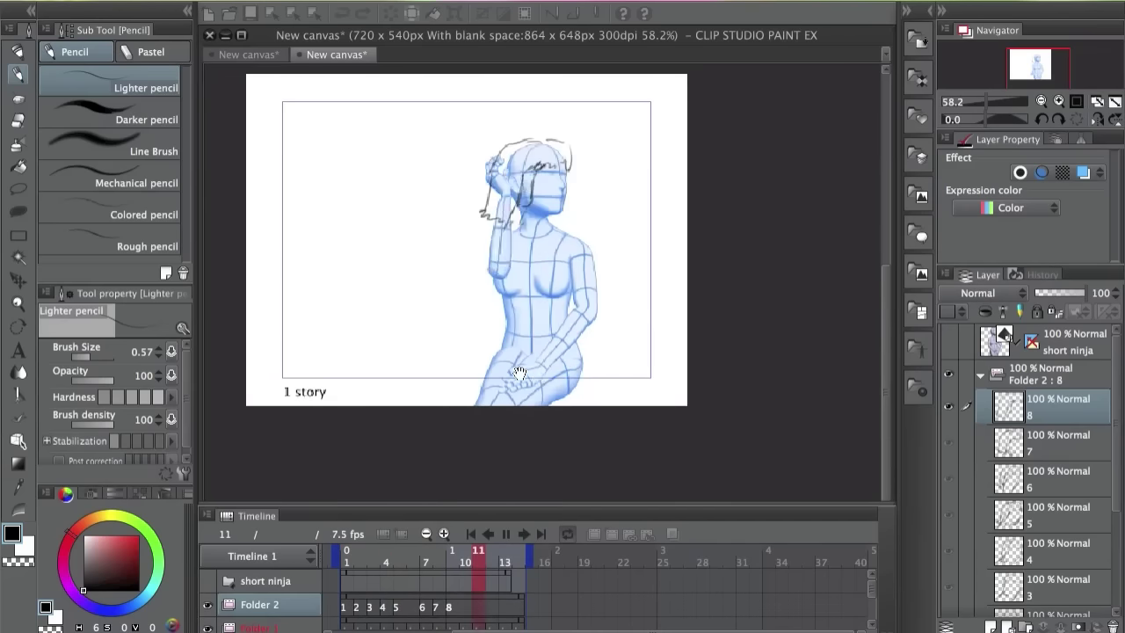
On the other canvas, tint the Folder 1 figure blue with Layer color.
{"action": "left_click", "coordinate": [260, 55]}
{"action": "left_click", "coordinate": [205, 602]}
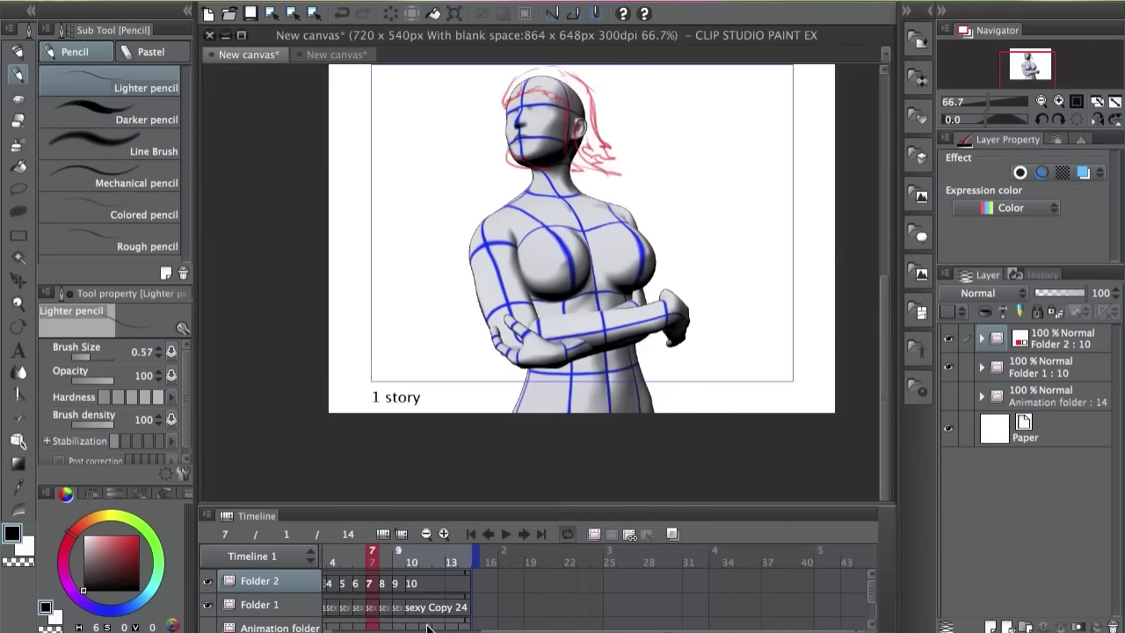
{"action": "left_click", "coordinate": [297, 607]}
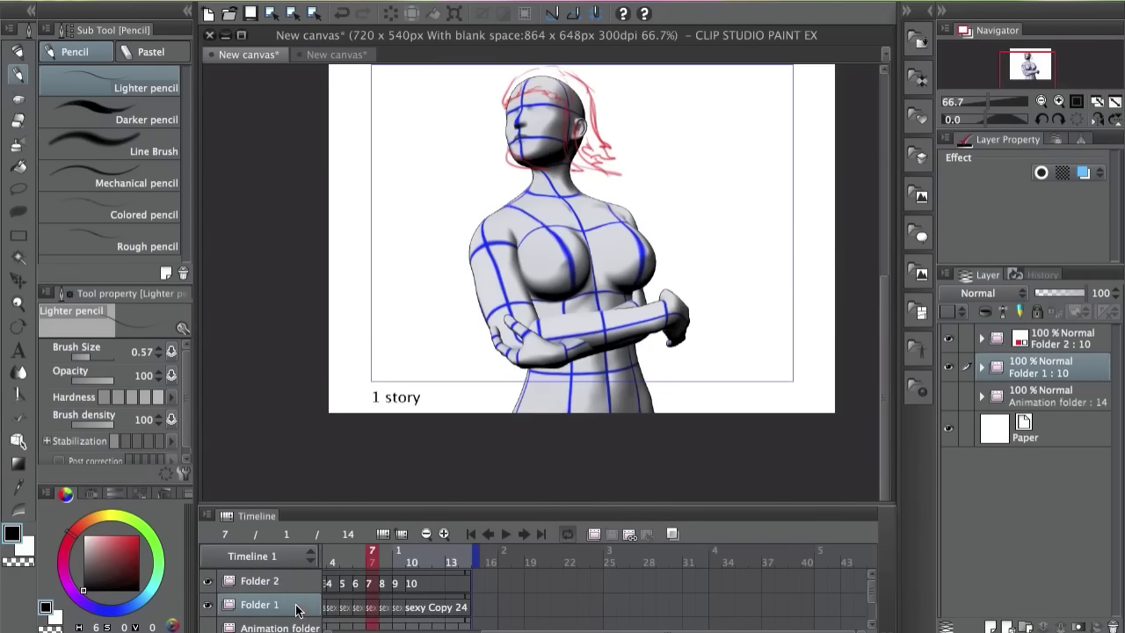
{"action": "left_click", "coordinate": [1083, 172]}
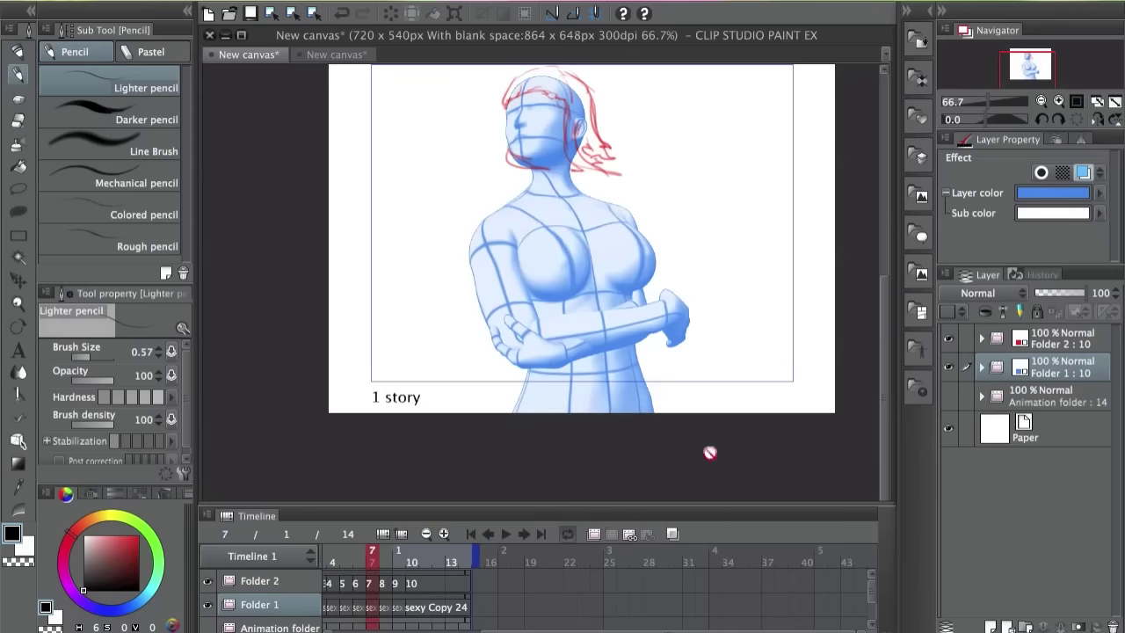
Select Folder 2 and play the hair-sketch animation over the blue figure.
{"action": "left_click", "coordinate": [379, 576]}
{"action": "left_click", "coordinate": [505, 533]}
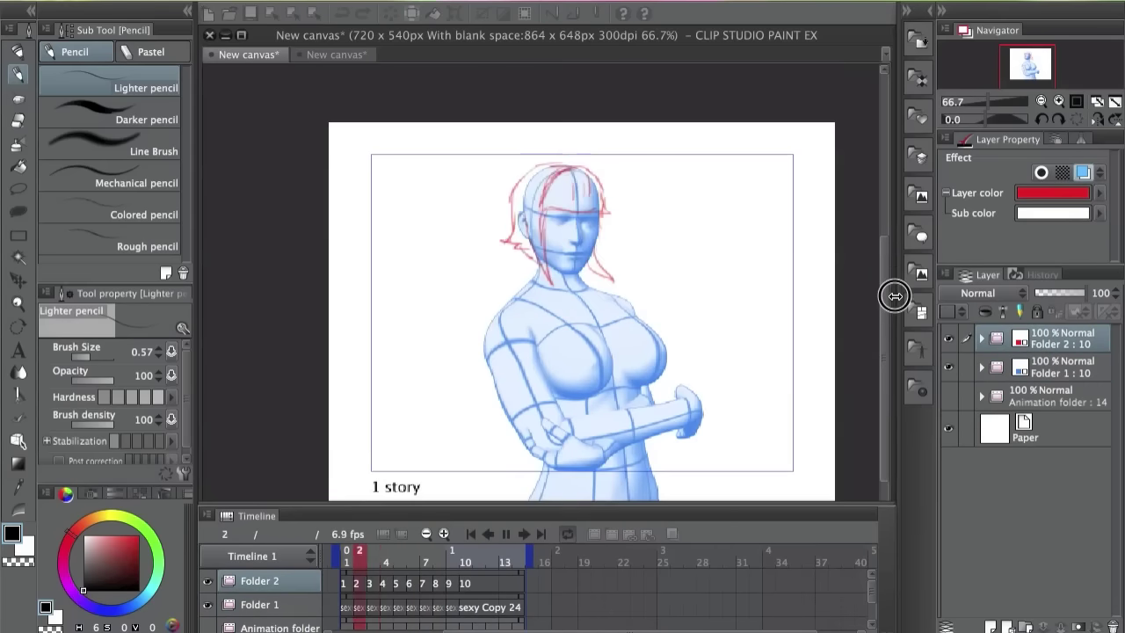
{"action": "left_click_drag", "start_coordinate": [875, 283], "coordinate": [870, 304]}
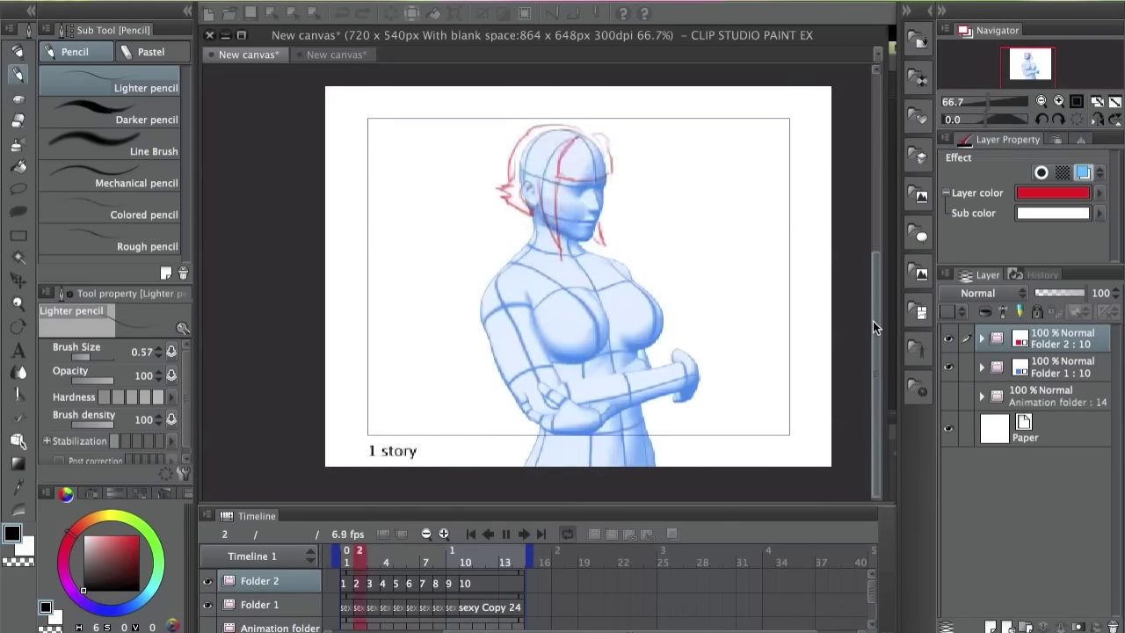
{"action": "left_click", "coordinate": [209, 606]}
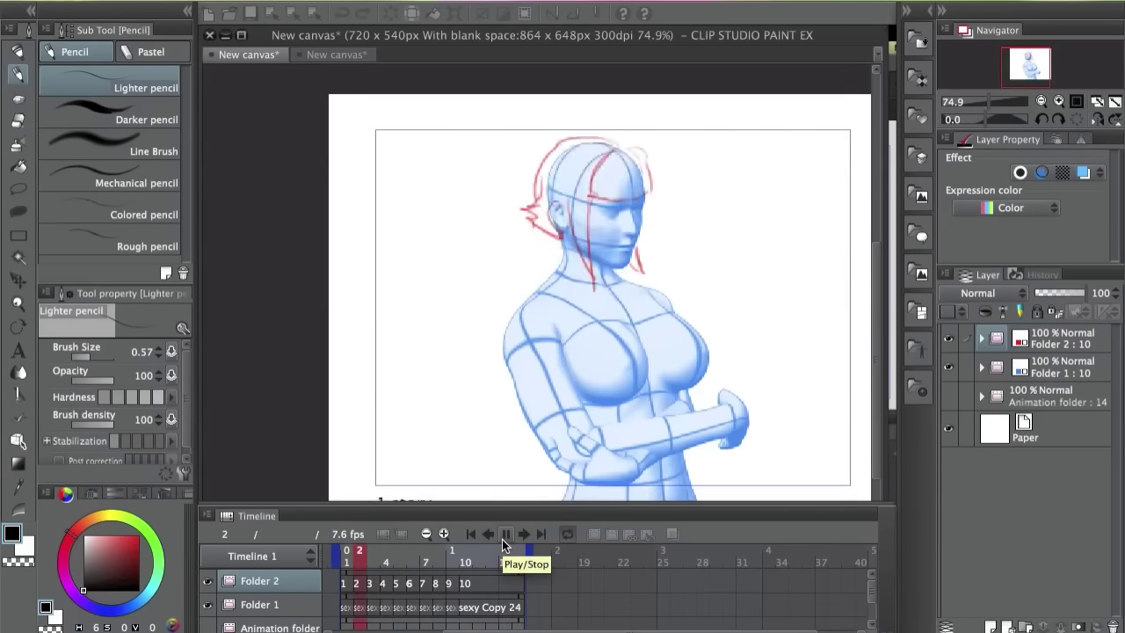